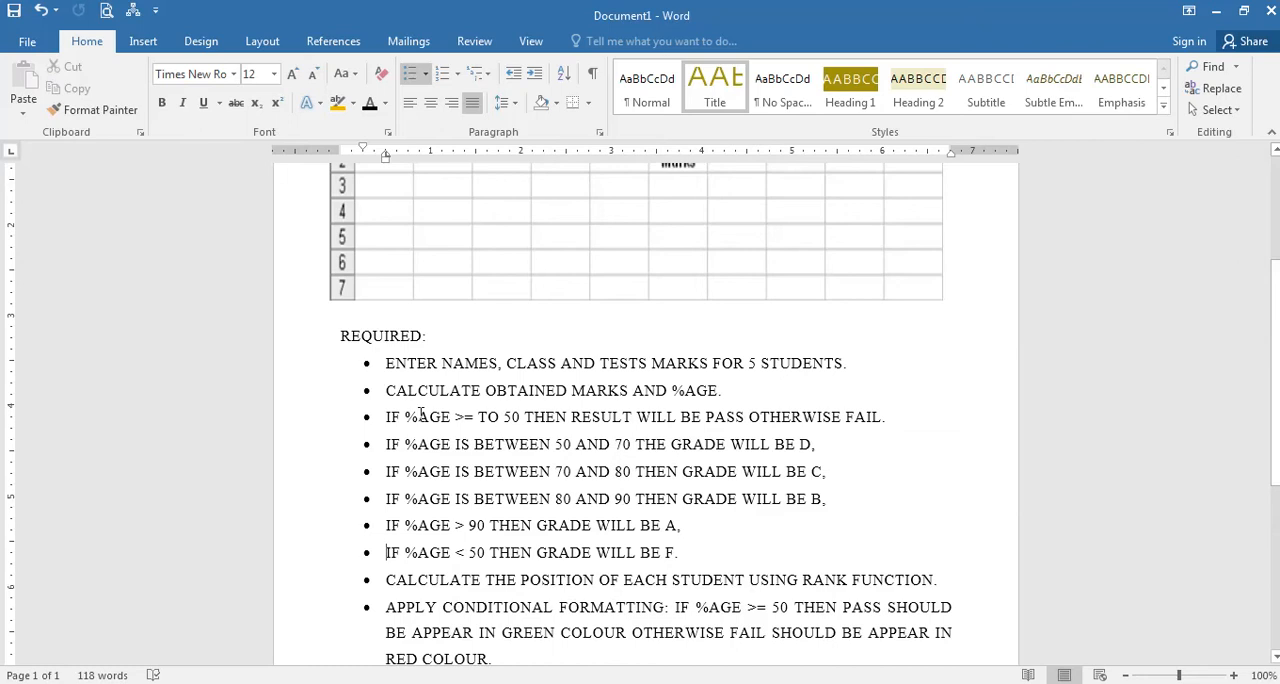
Switch to the Excel workbook and begin an IF formula in I3 of the Result column with the test H3>=50.
double_click(513, 417)
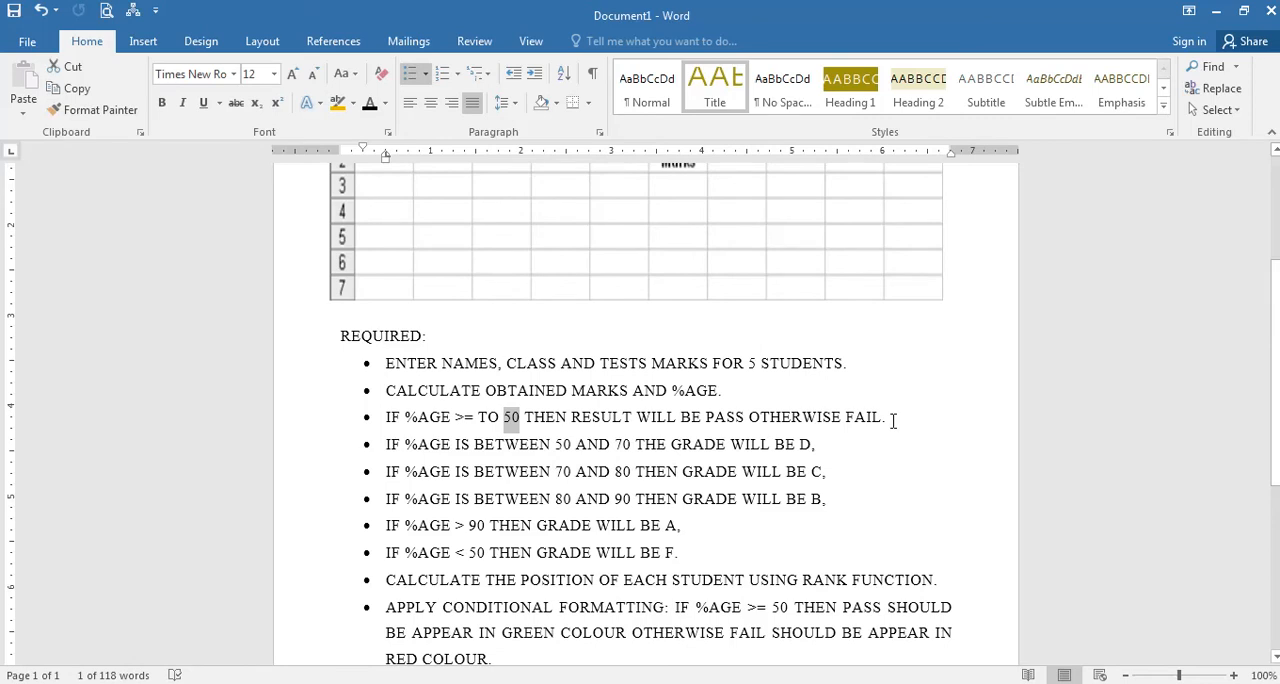
key(alt+Tab)
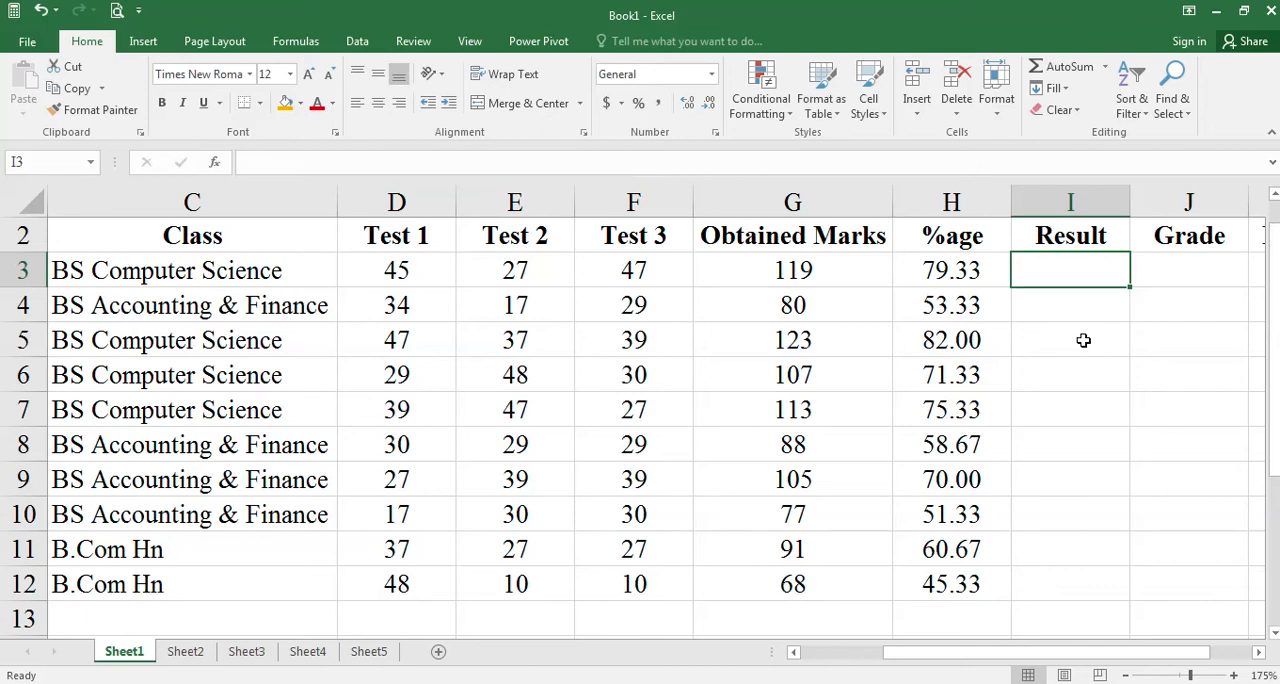
click(1258, 651)
click(1258, 651)
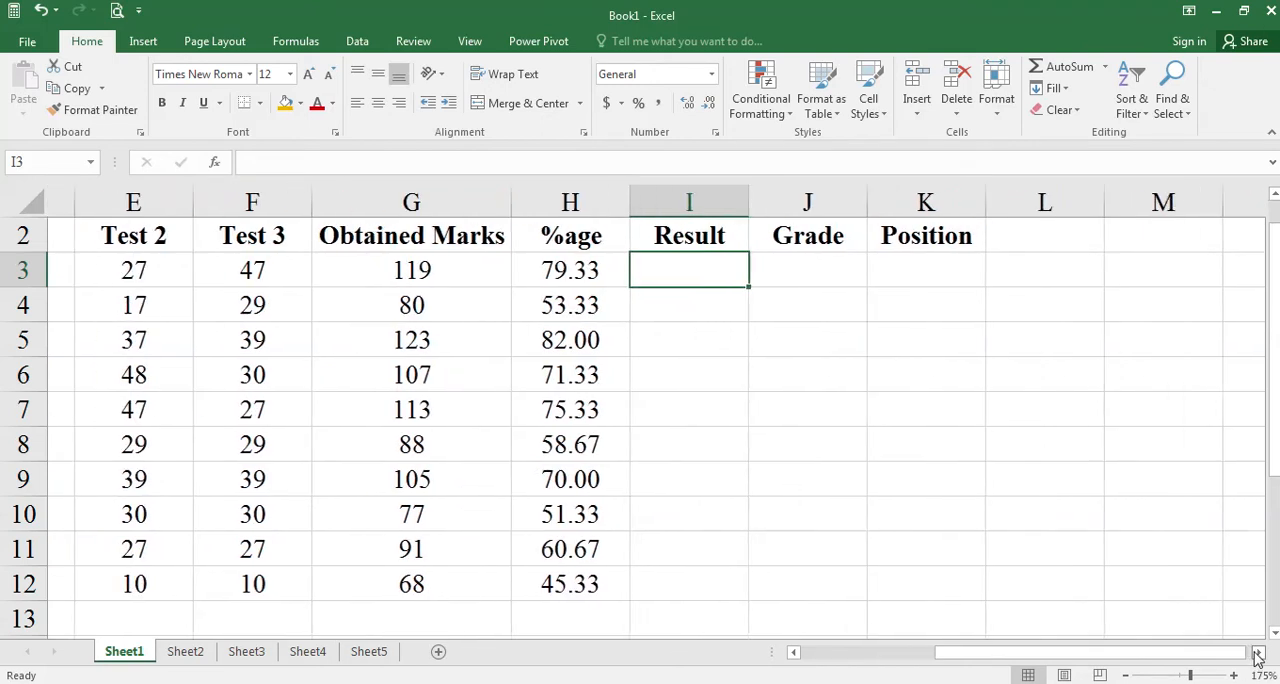
click(1235, 676)
click(1235, 676)
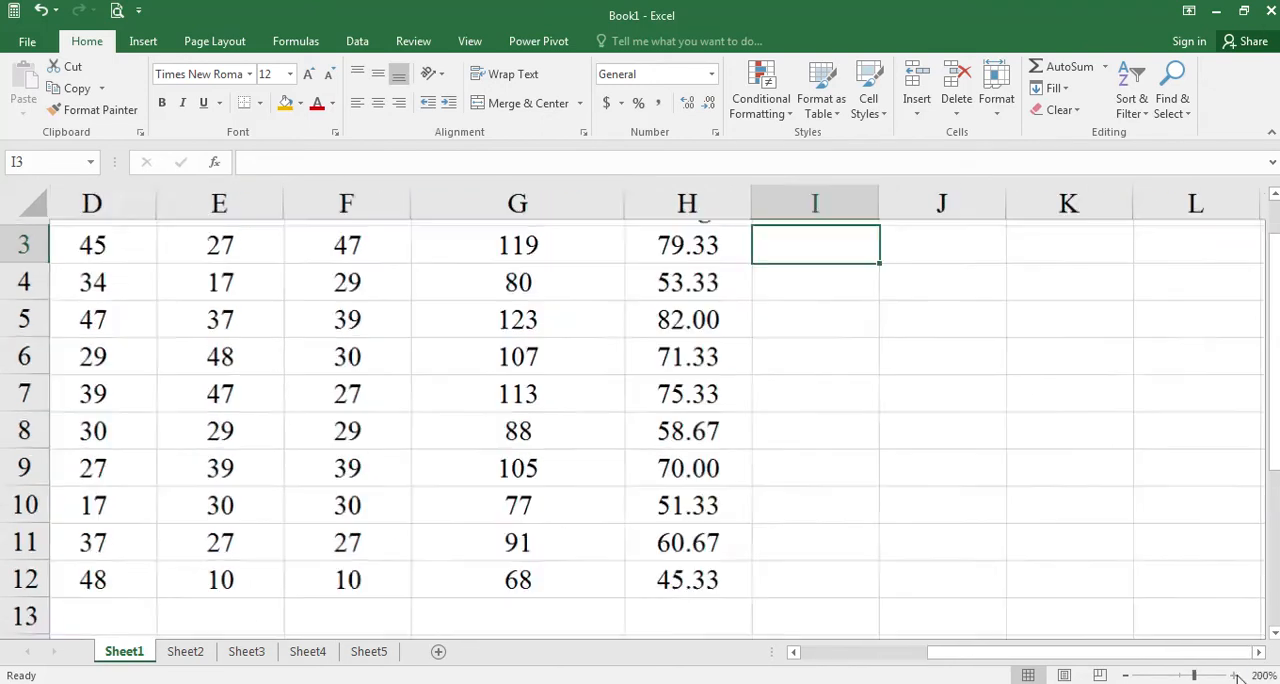
click(1235, 676)
click(1235, 676)
click(1235, 676)
click(1235, 676)
scroll(1166, 530, up, 1)
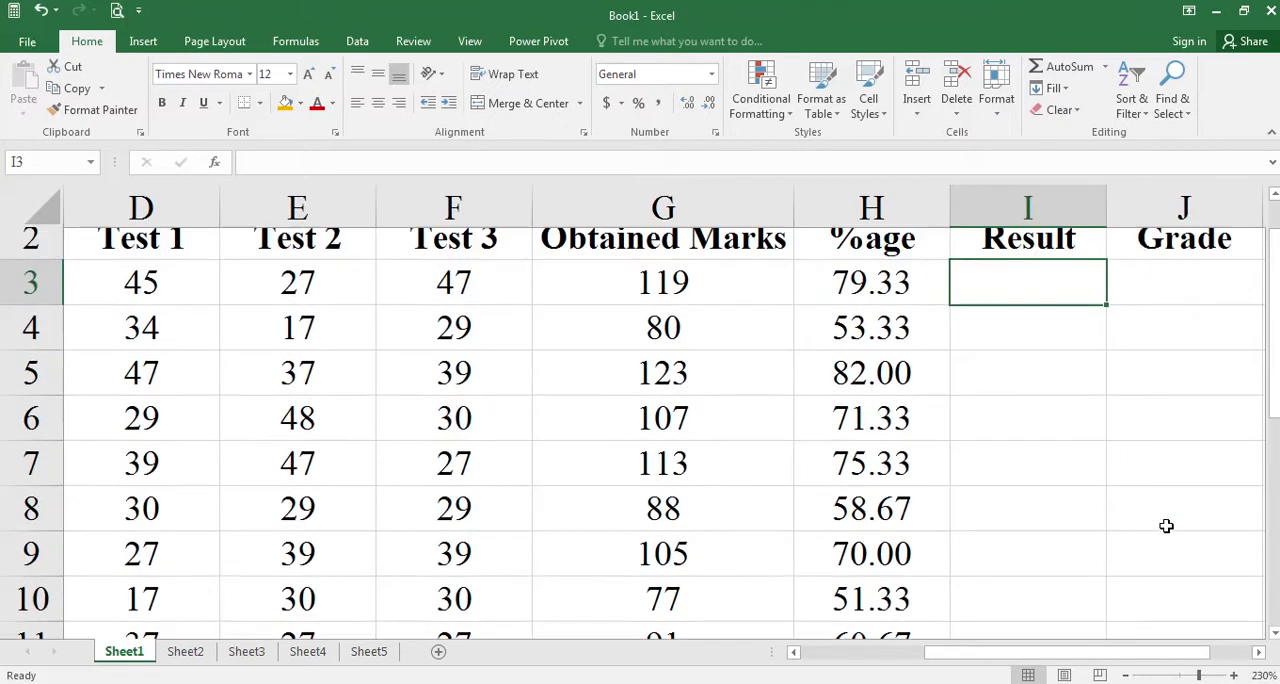
click(1235, 676)
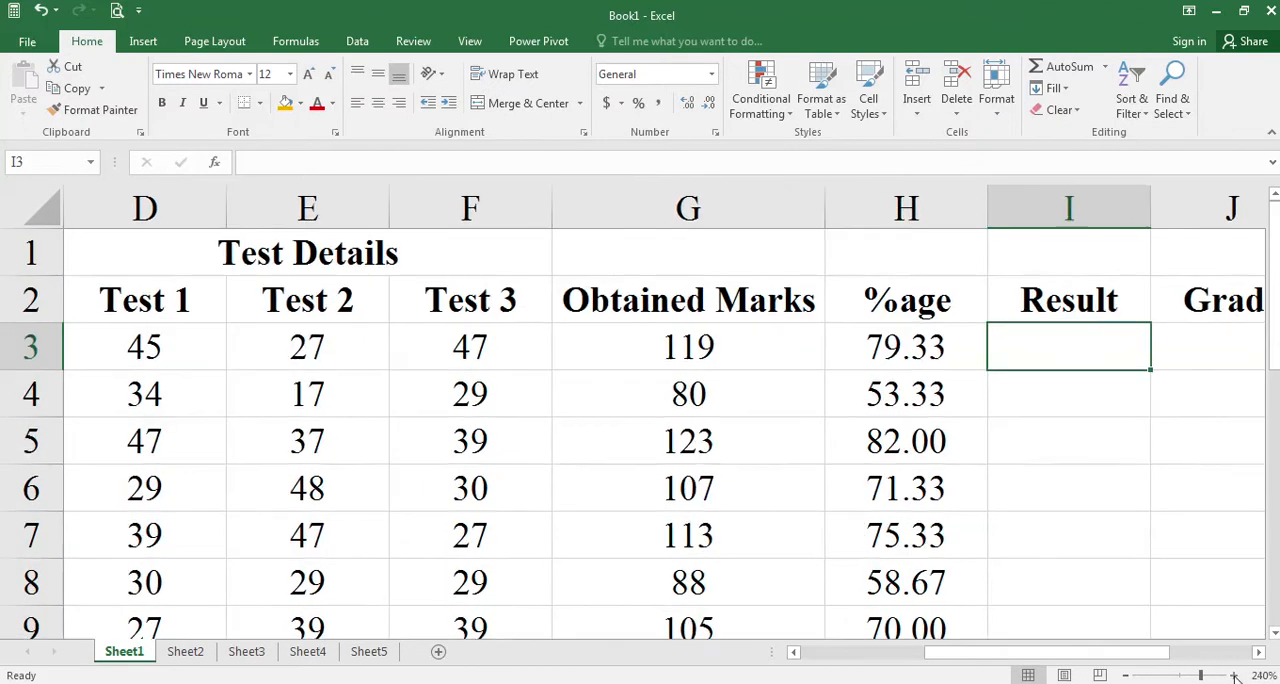
click(1235, 676)
click(1259, 651)
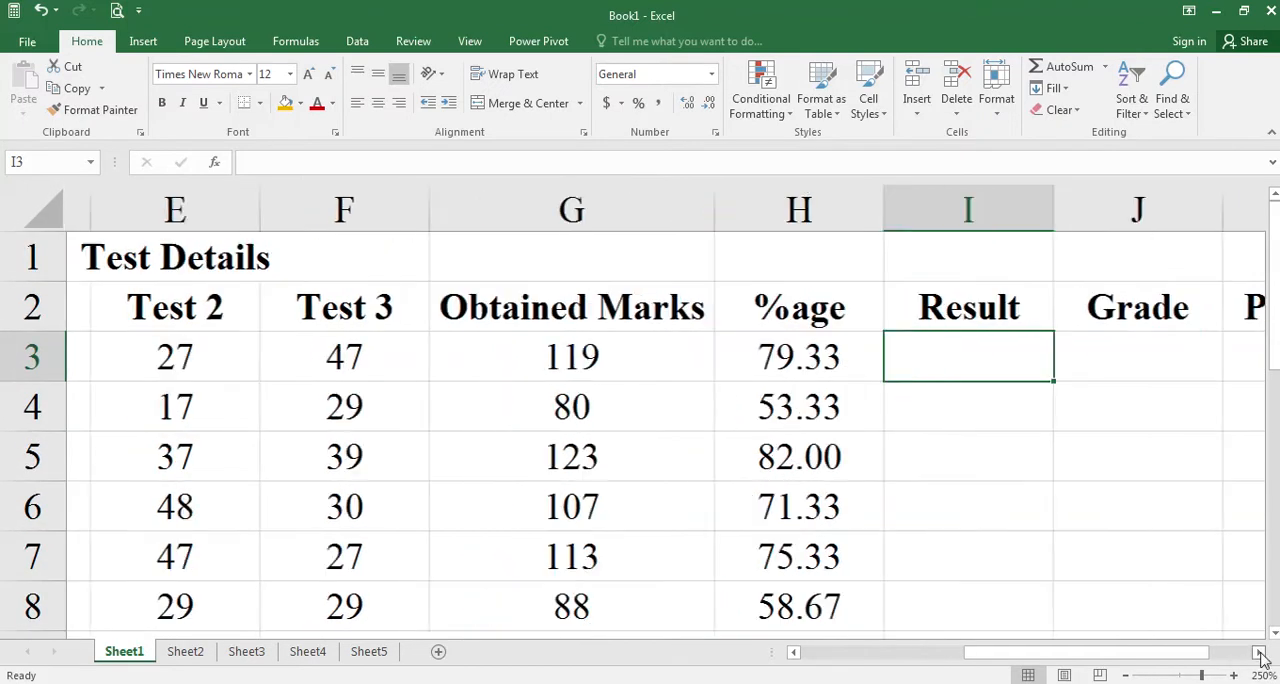
click(1259, 651)
text(=)
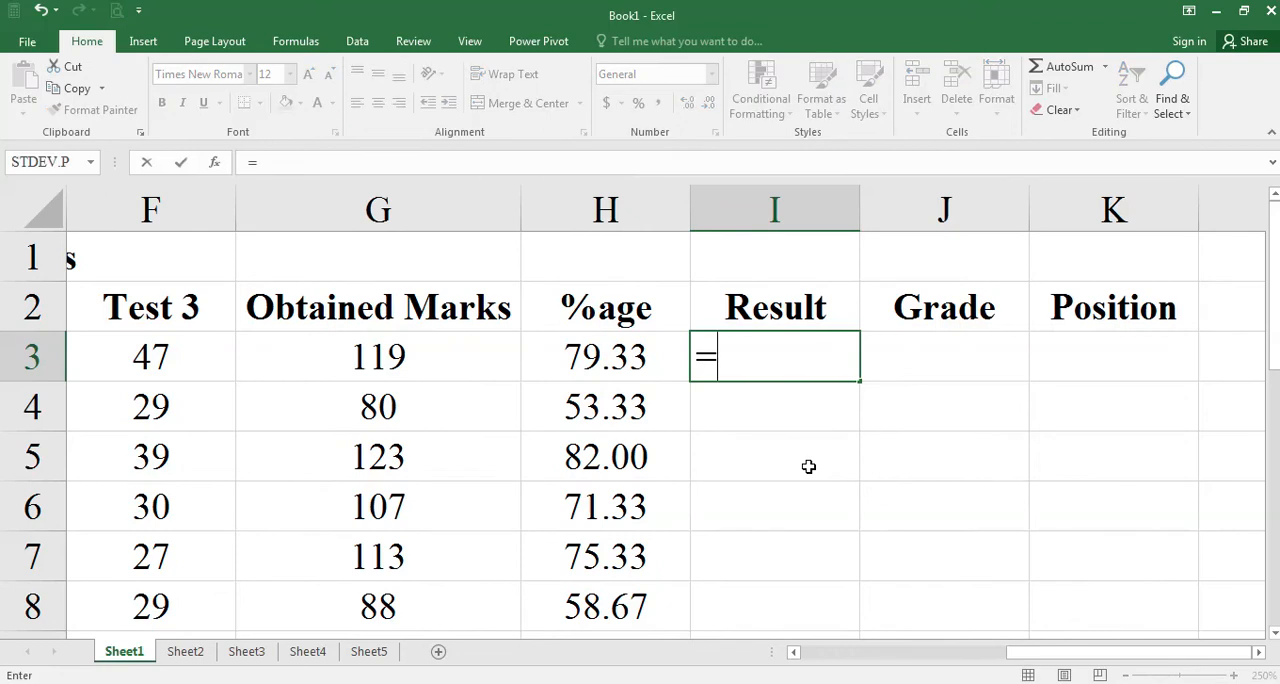
text(if)
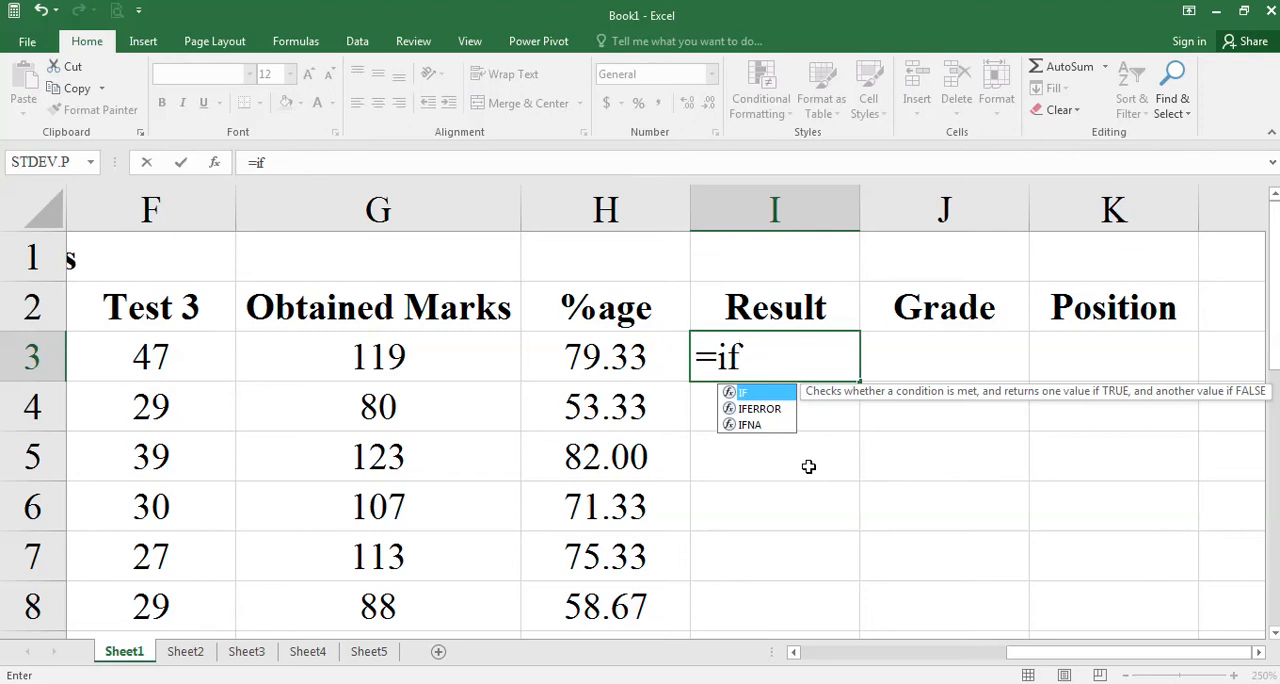
text(()
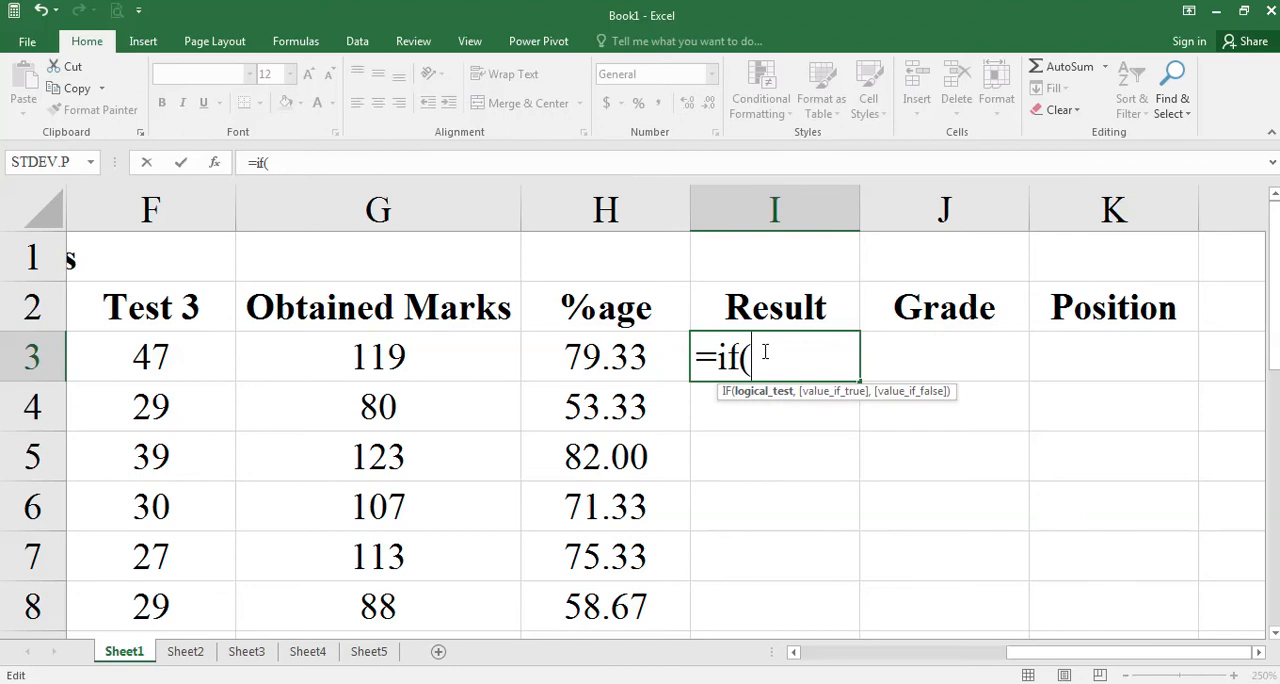
click(615, 360)
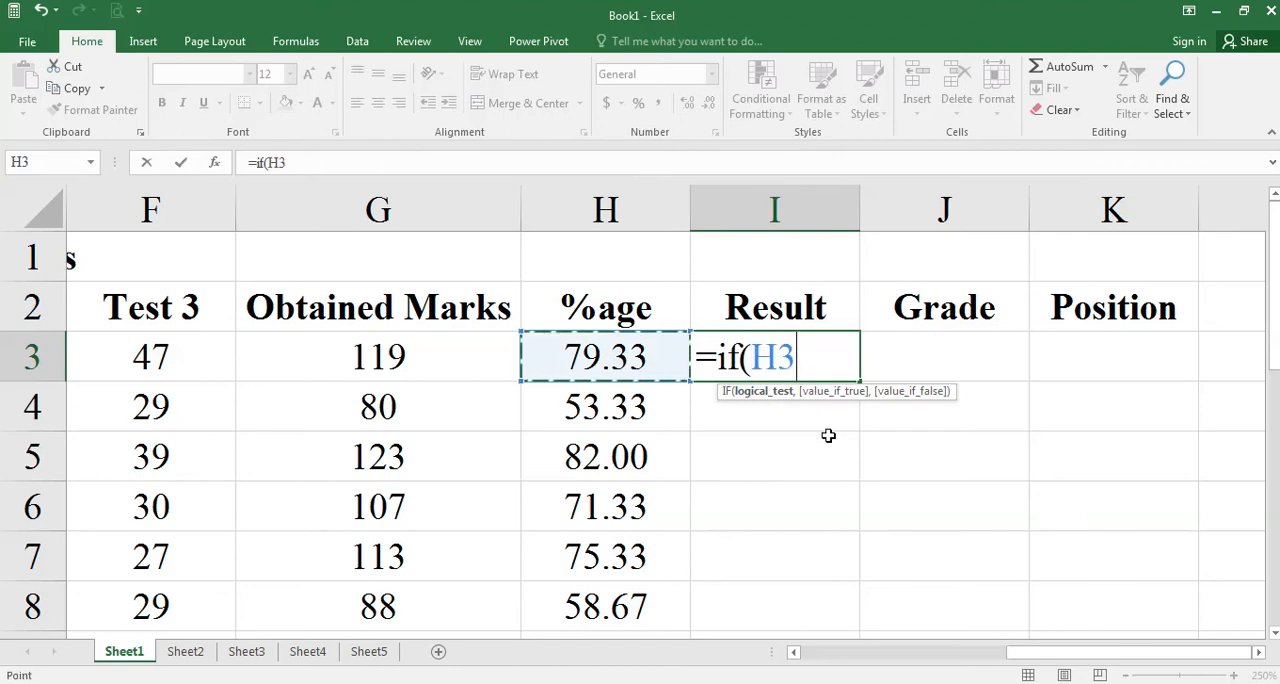
text(>=)
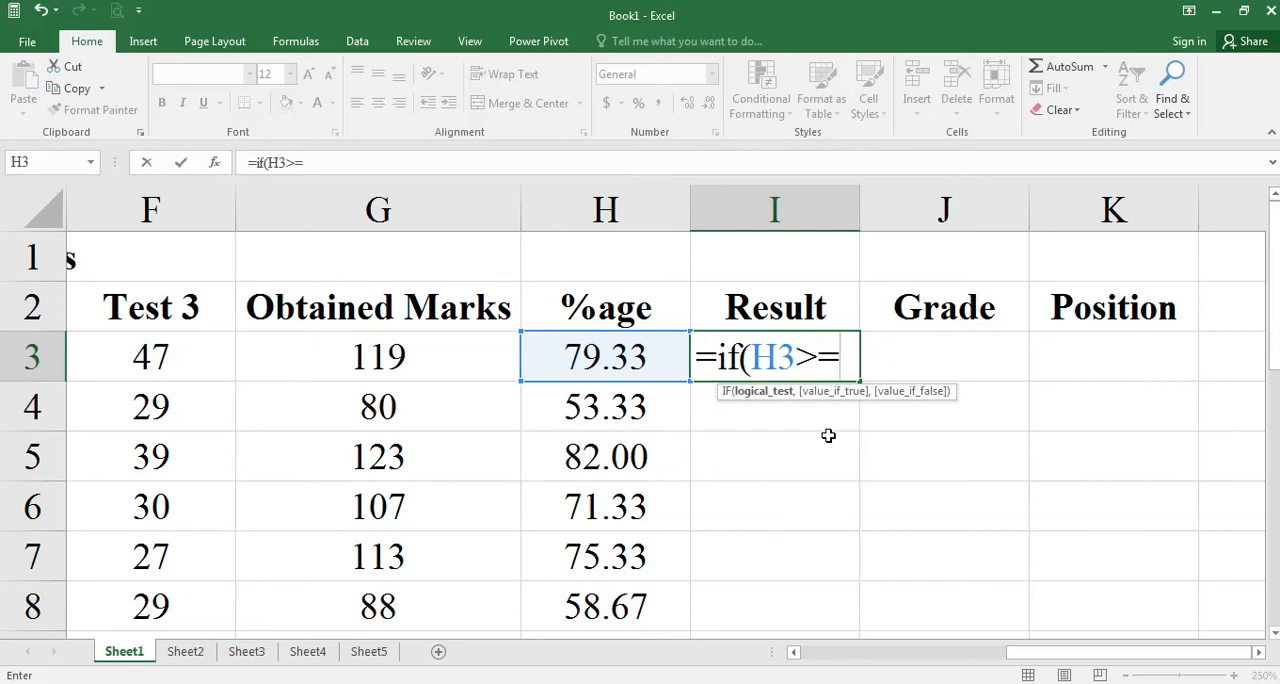
text(50)
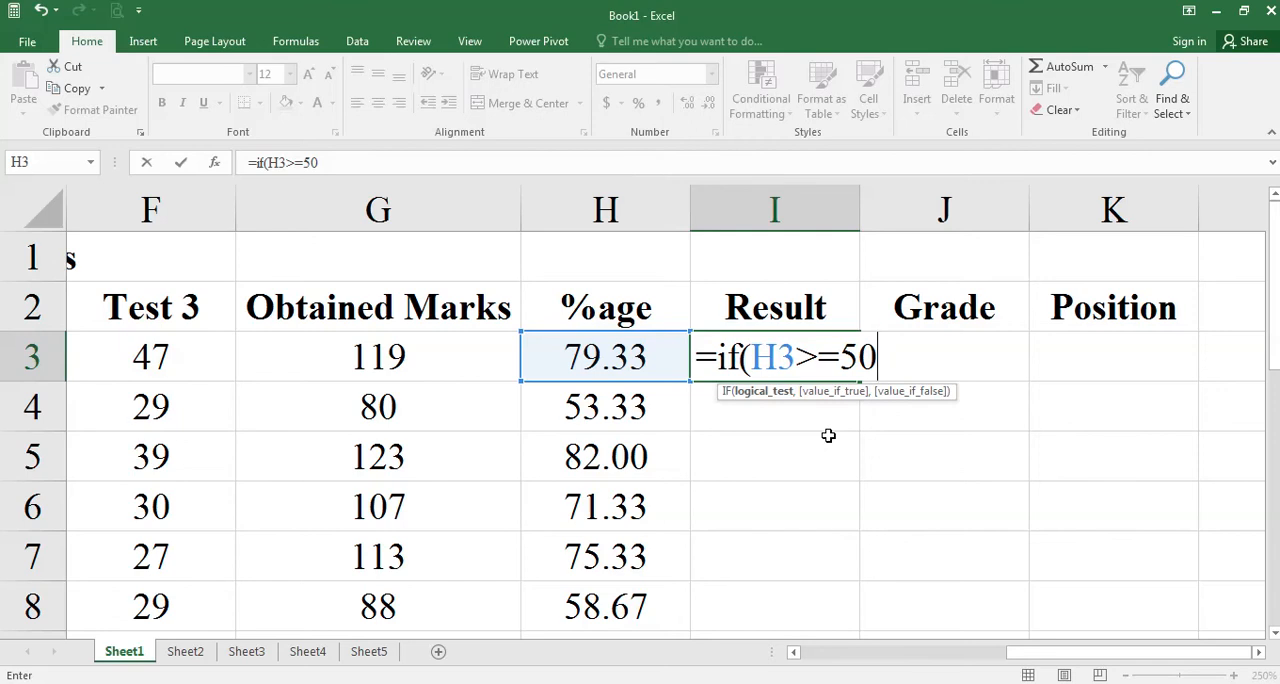
Complete the IF formula in I3 so it returns "PASS" when the test is true and "FAIL" otherwise.
text(,)
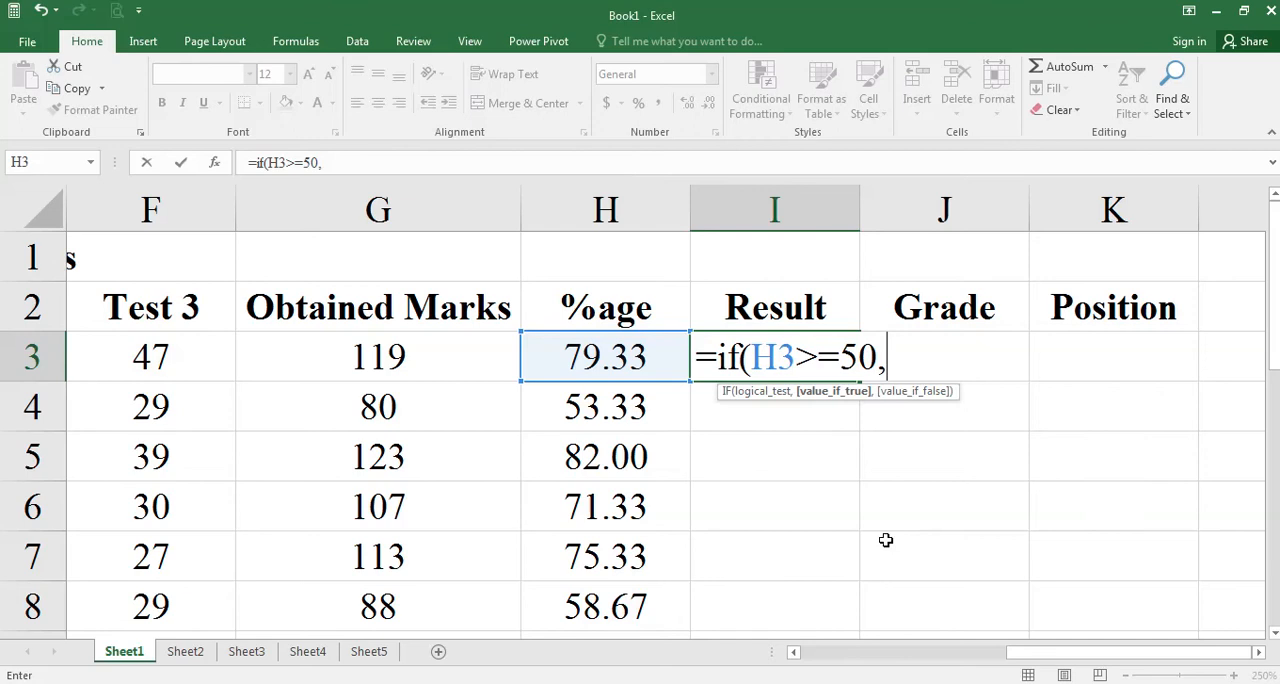
text("PASS)
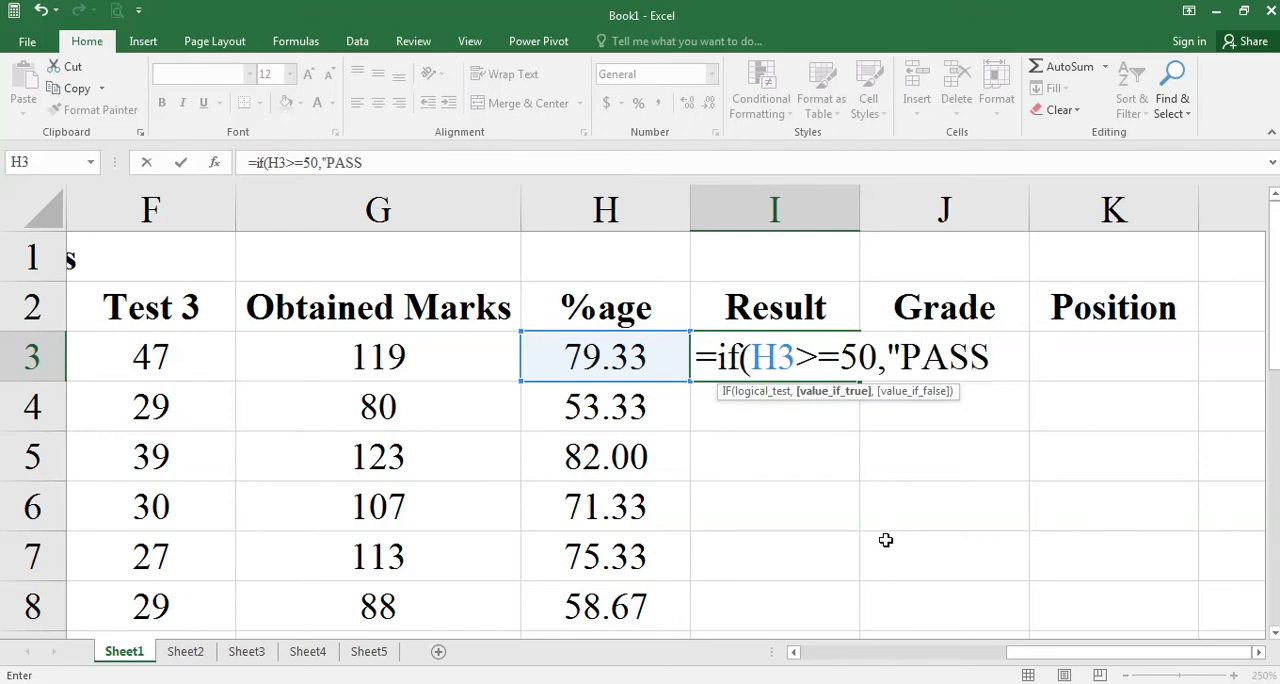
text(",)
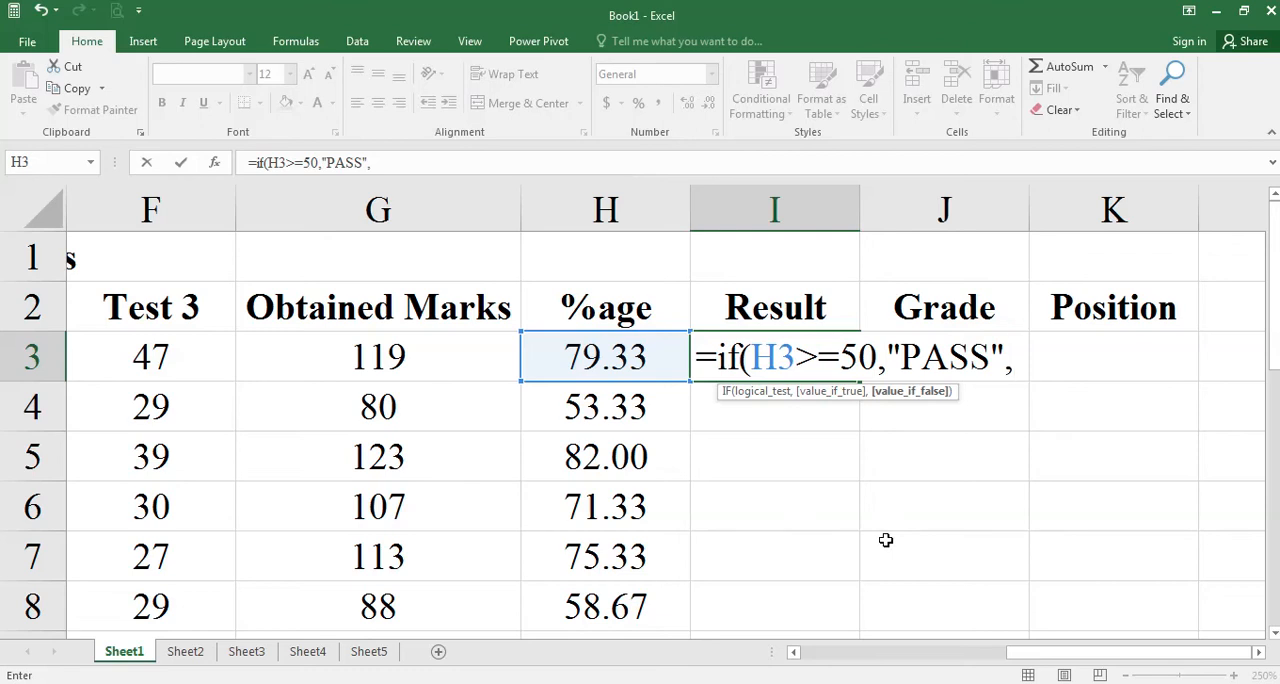
text("FAIL")
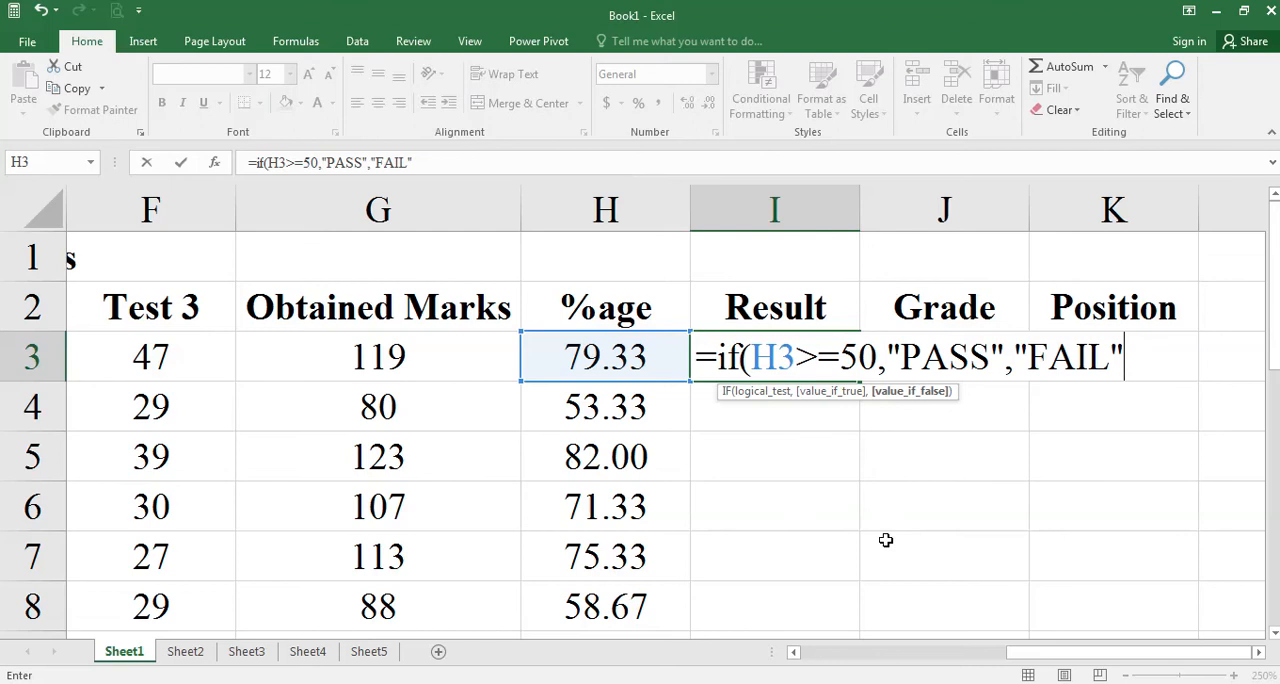
text())
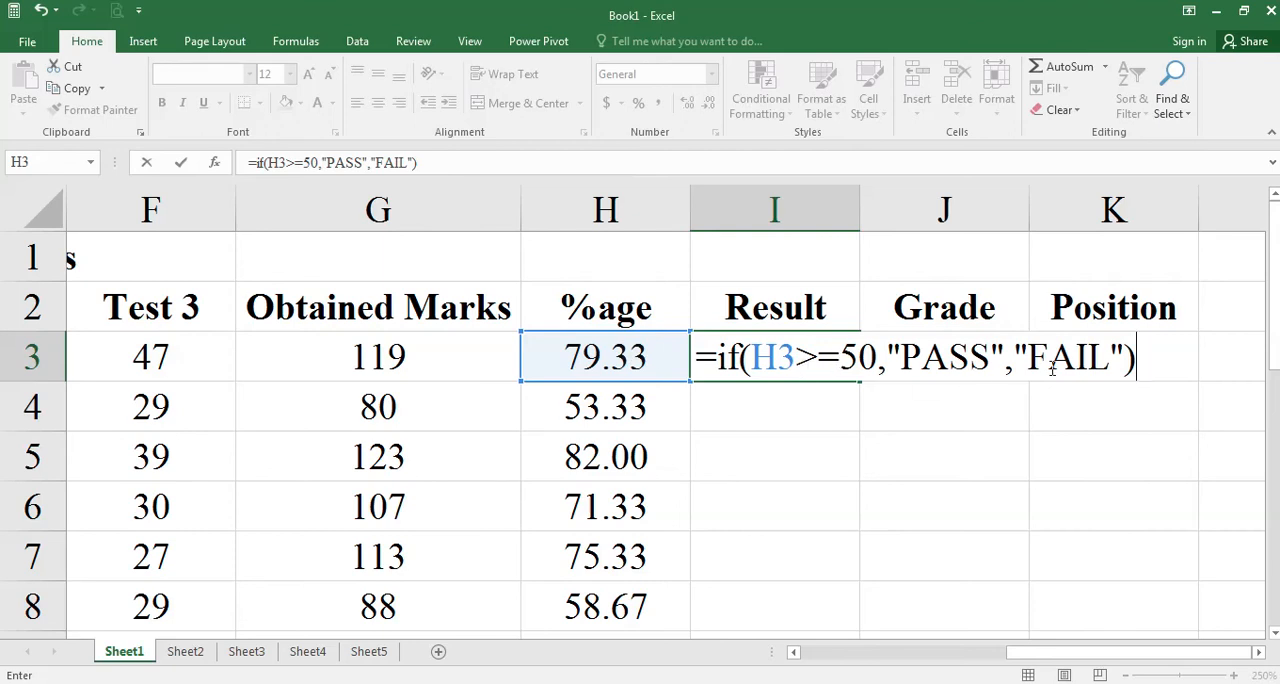
key(Return)
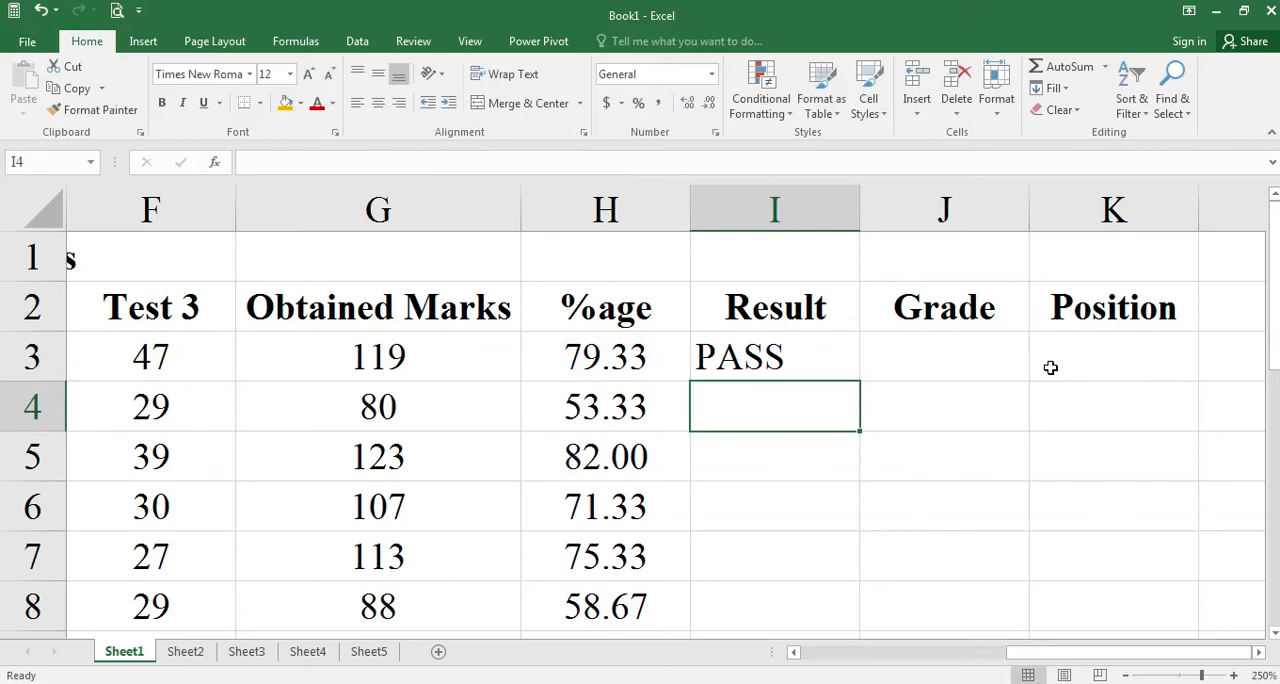
Center-align the whole Result column (column I) horizontally.
click(775, 209)
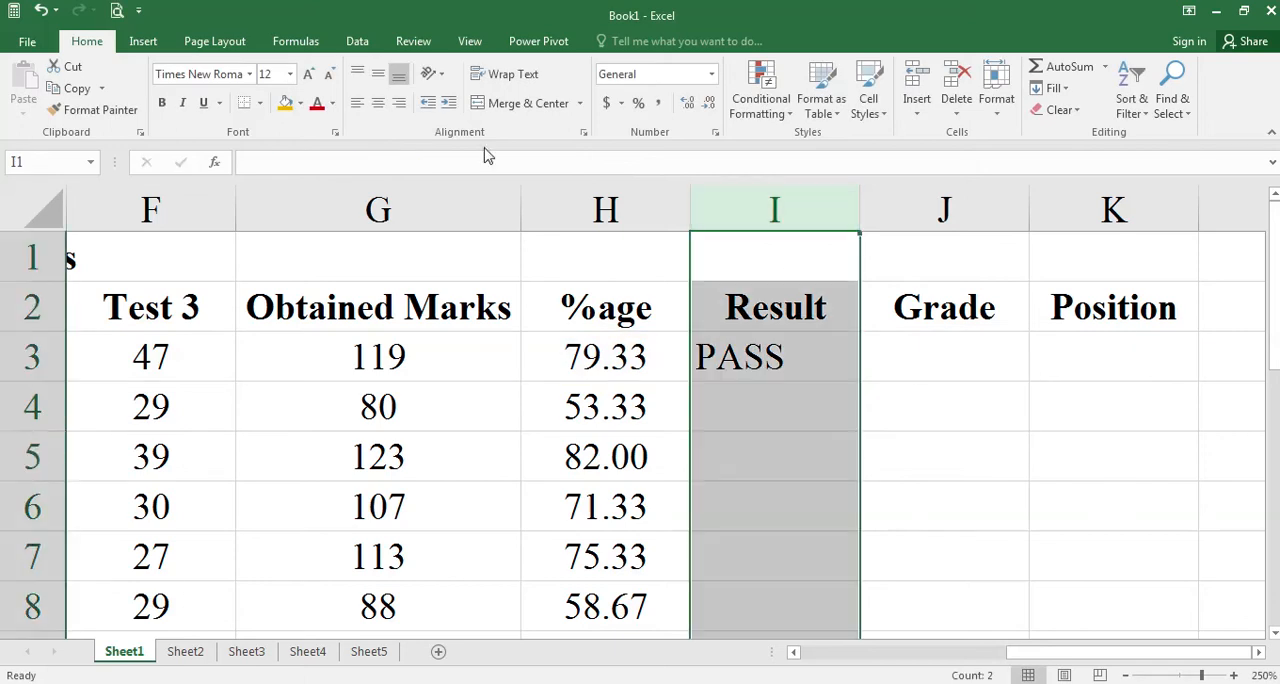
click(378, 104)
click(598, 370)
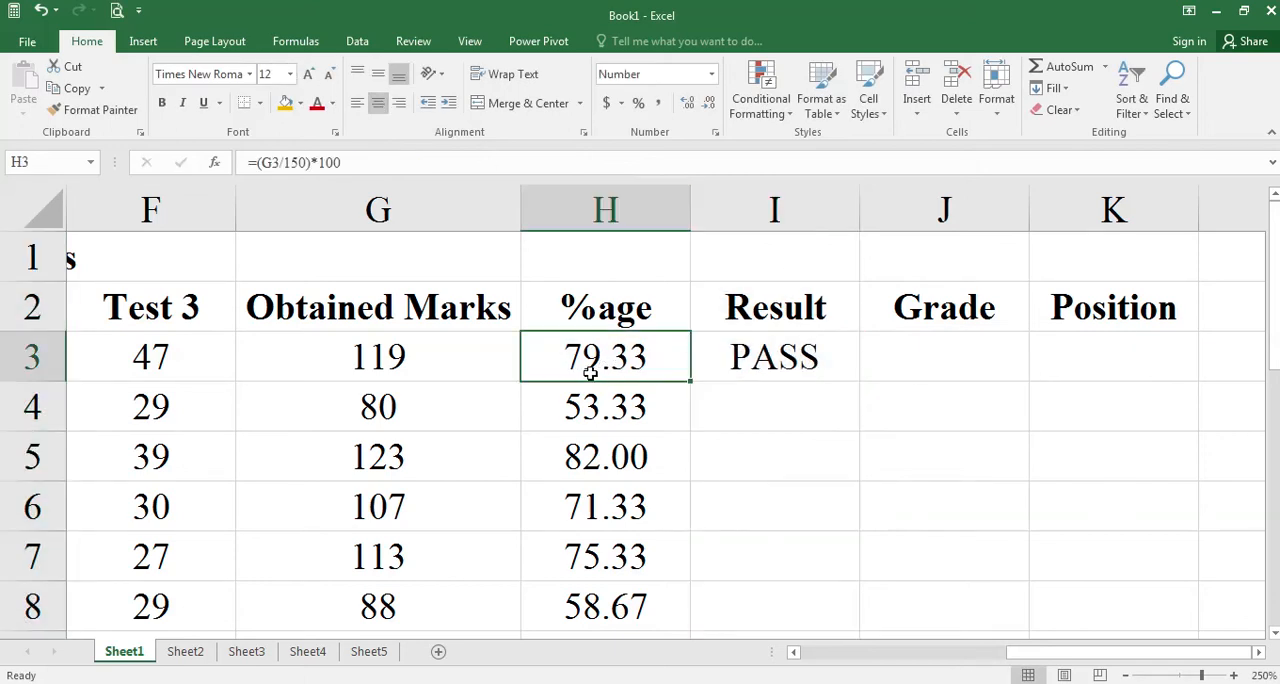
Fill the pass/fail formula from I3 down the Result column to I12 and check the last row's result.
click(776, 363)
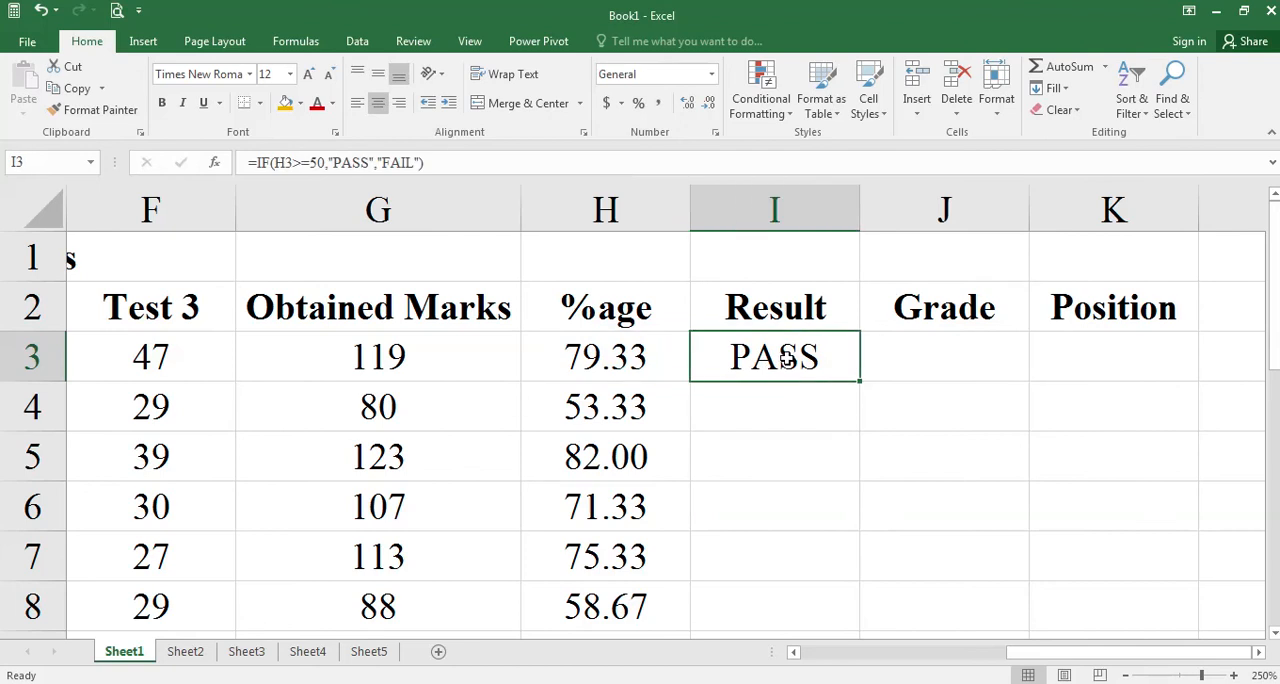
scroll(787, 360, down, 3)
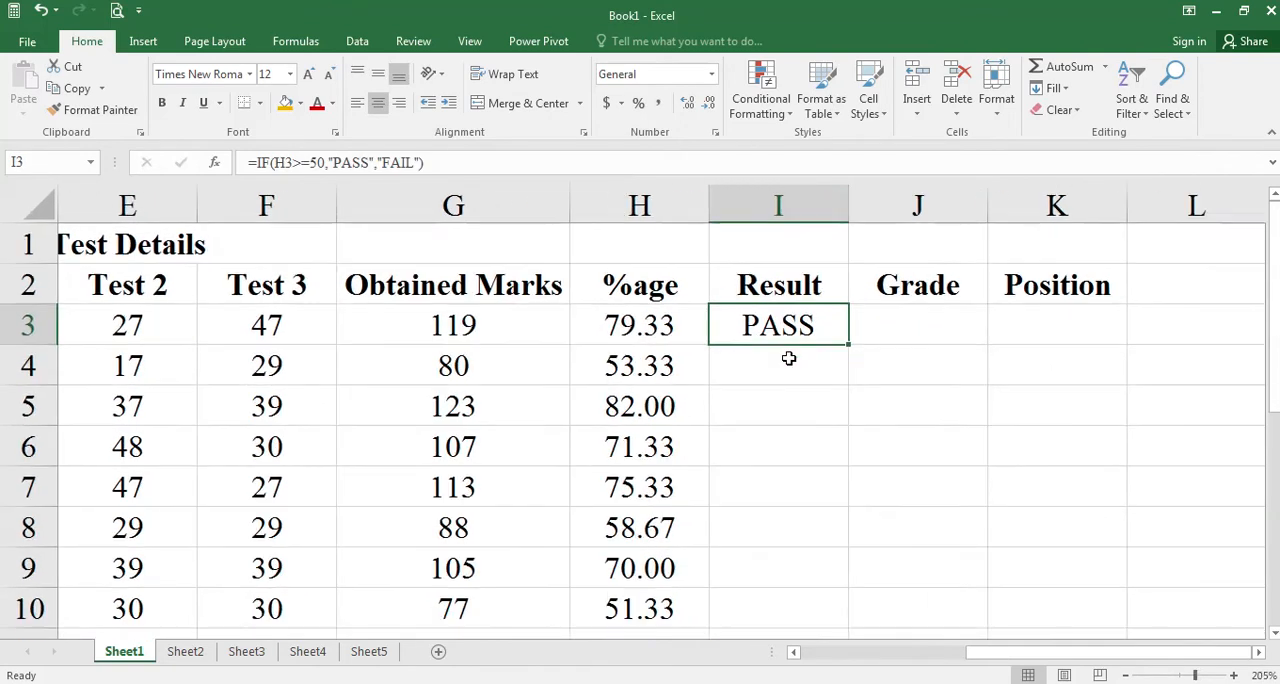
scroll(788, 357, down, 4)
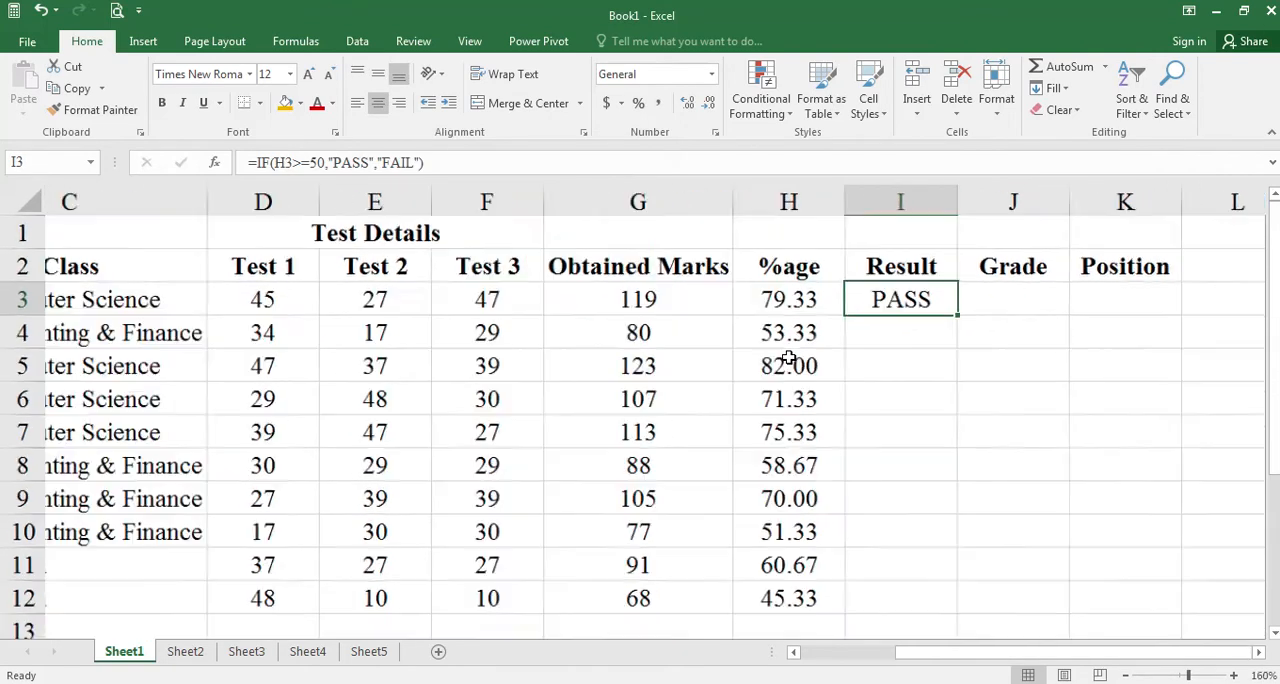
click(1259, 655)
click(1259, 655)
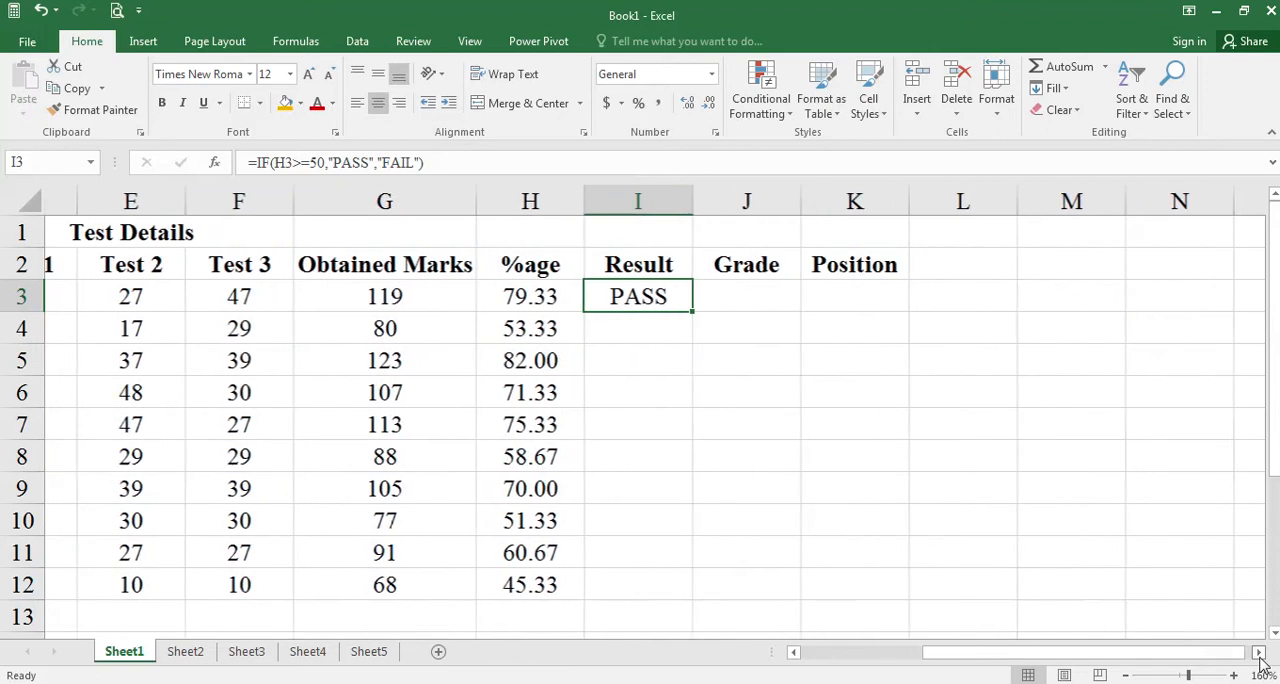
click(664, 309)
click(640, 300)
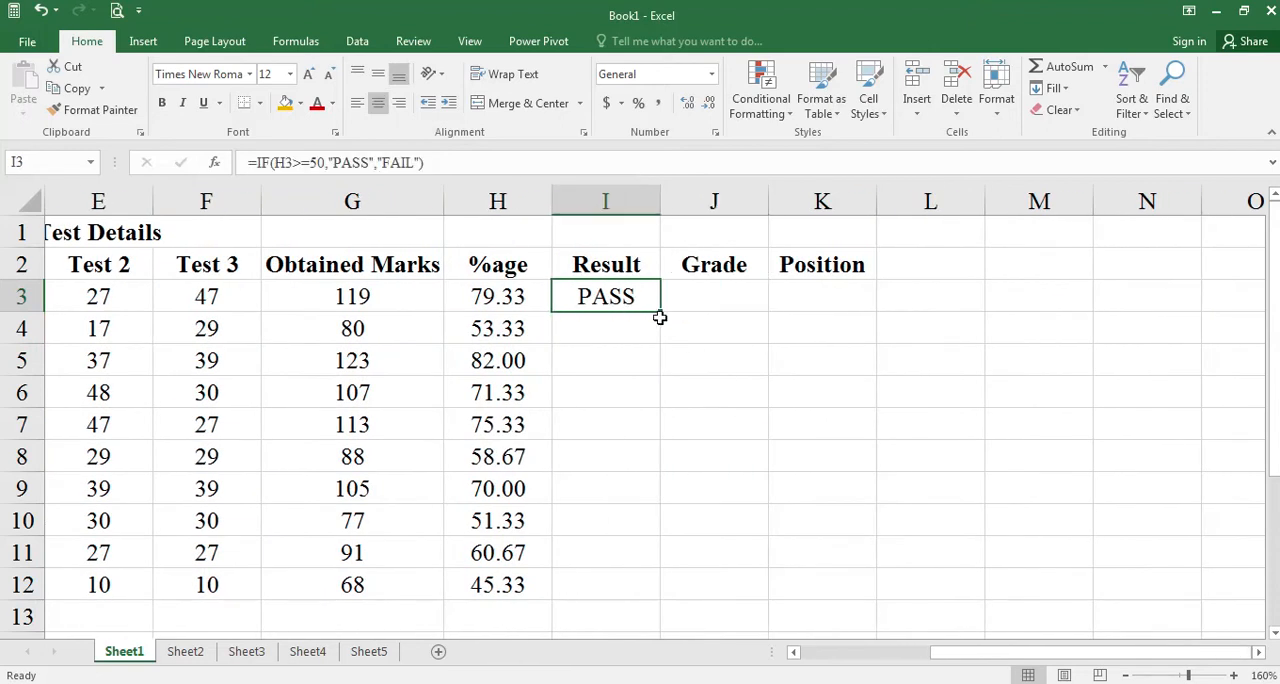
double_click(661, 313)
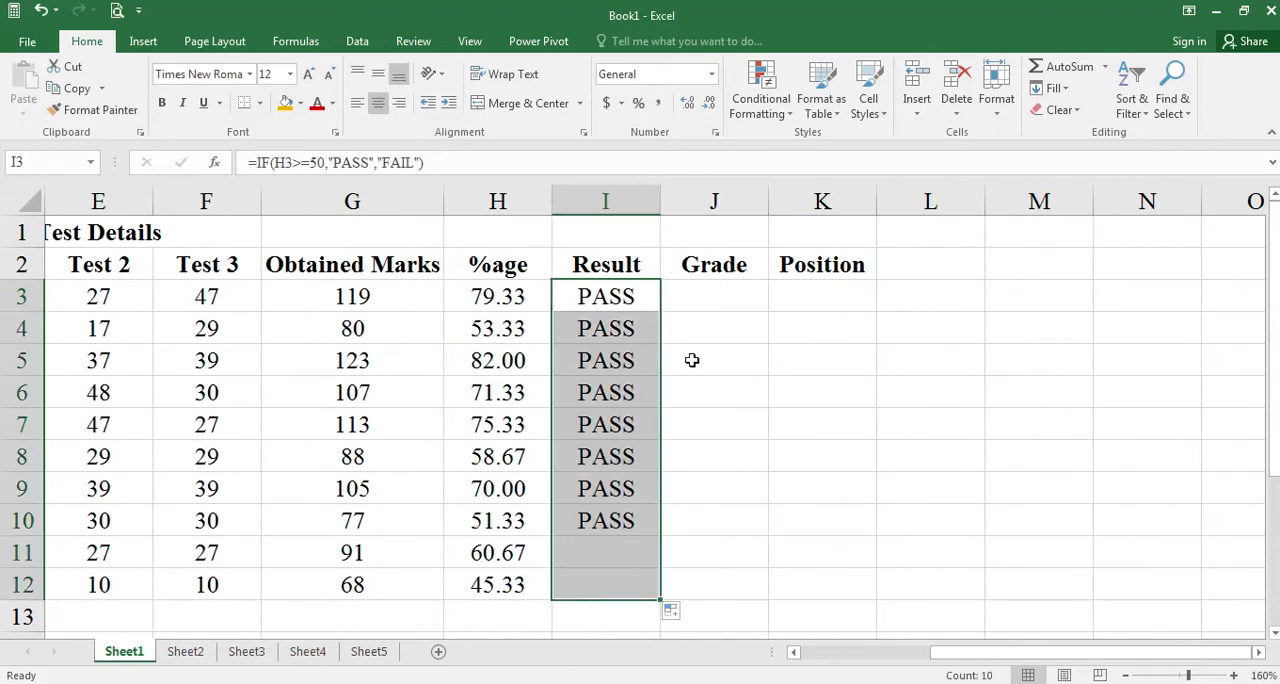
click(606, 585)
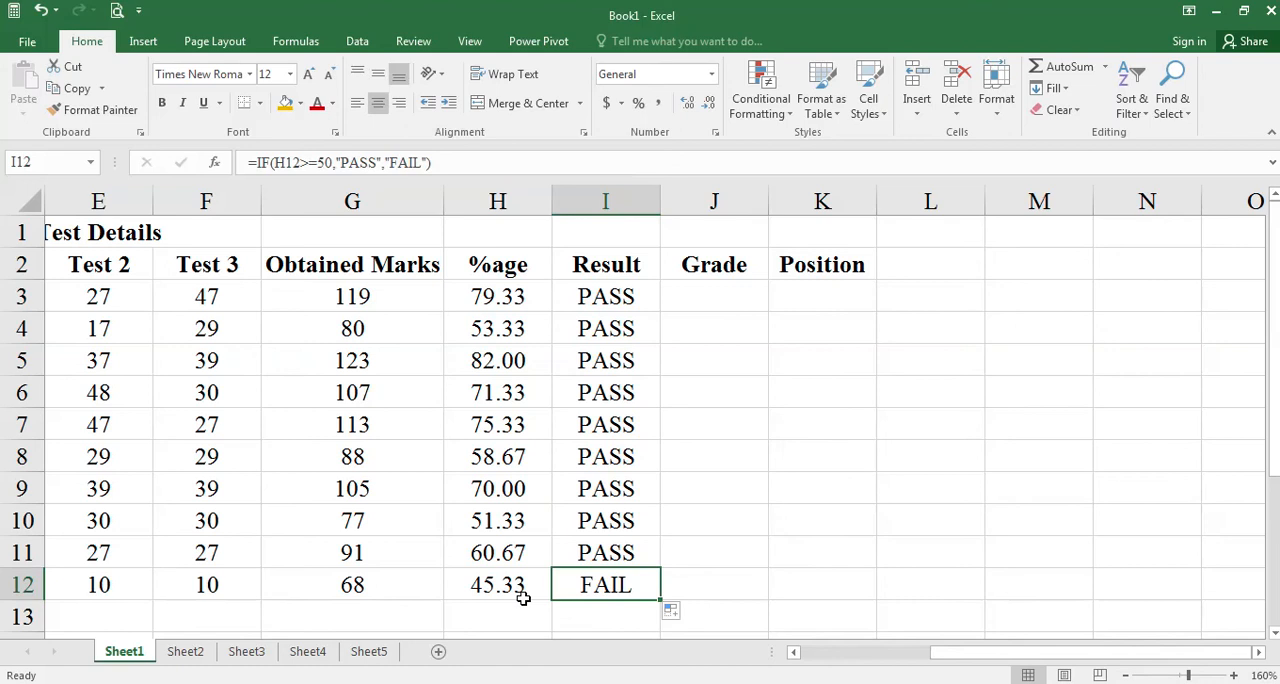
Change the Test 3 mark in row 9 (F9) to 29.
click(386, 485)
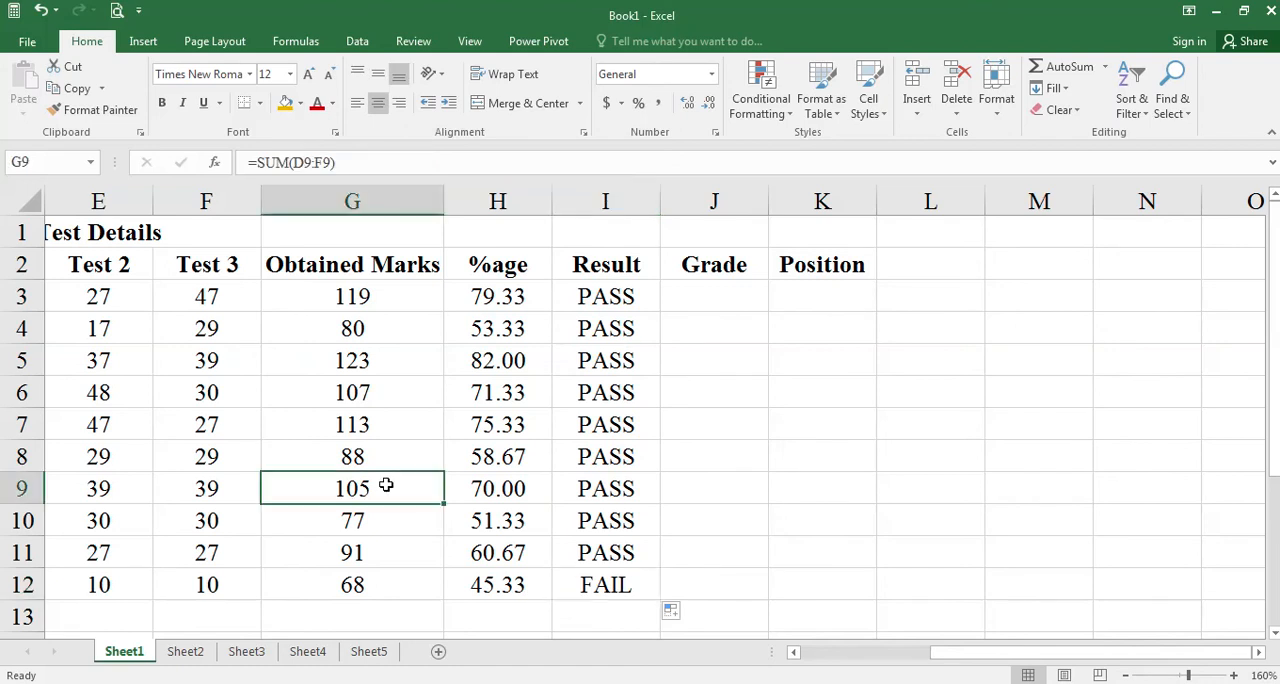
key(Left)
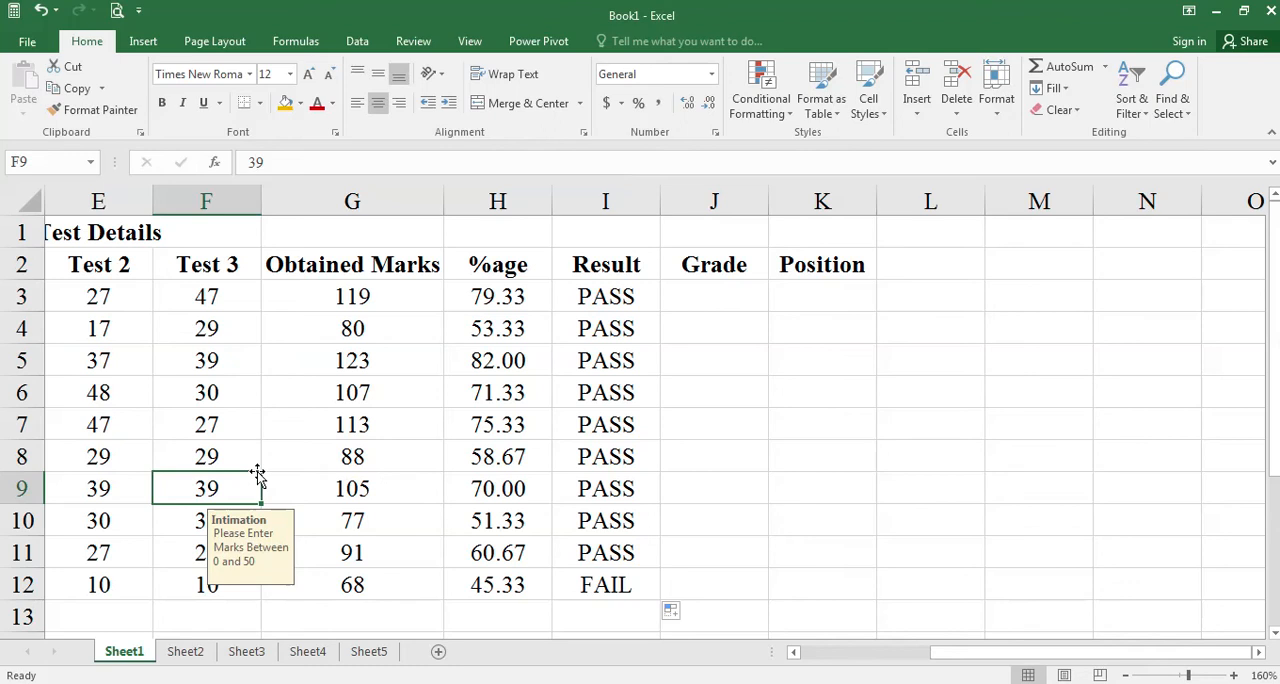
text(29)
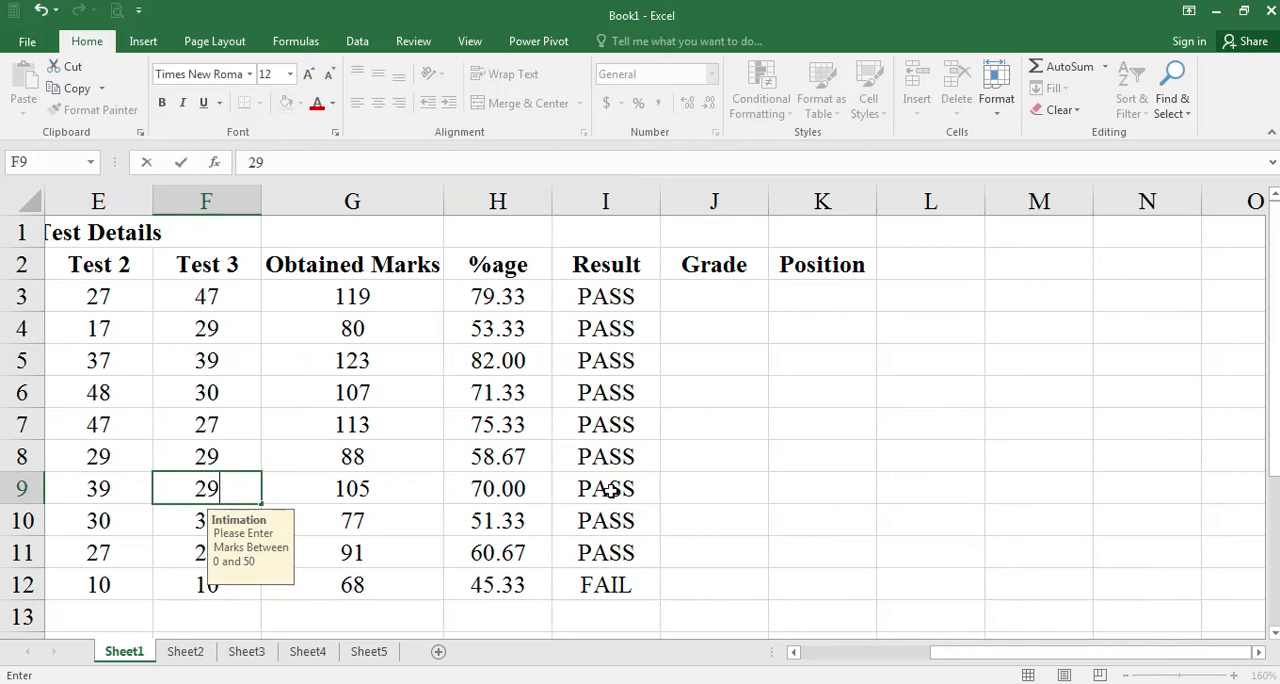
key(Return)
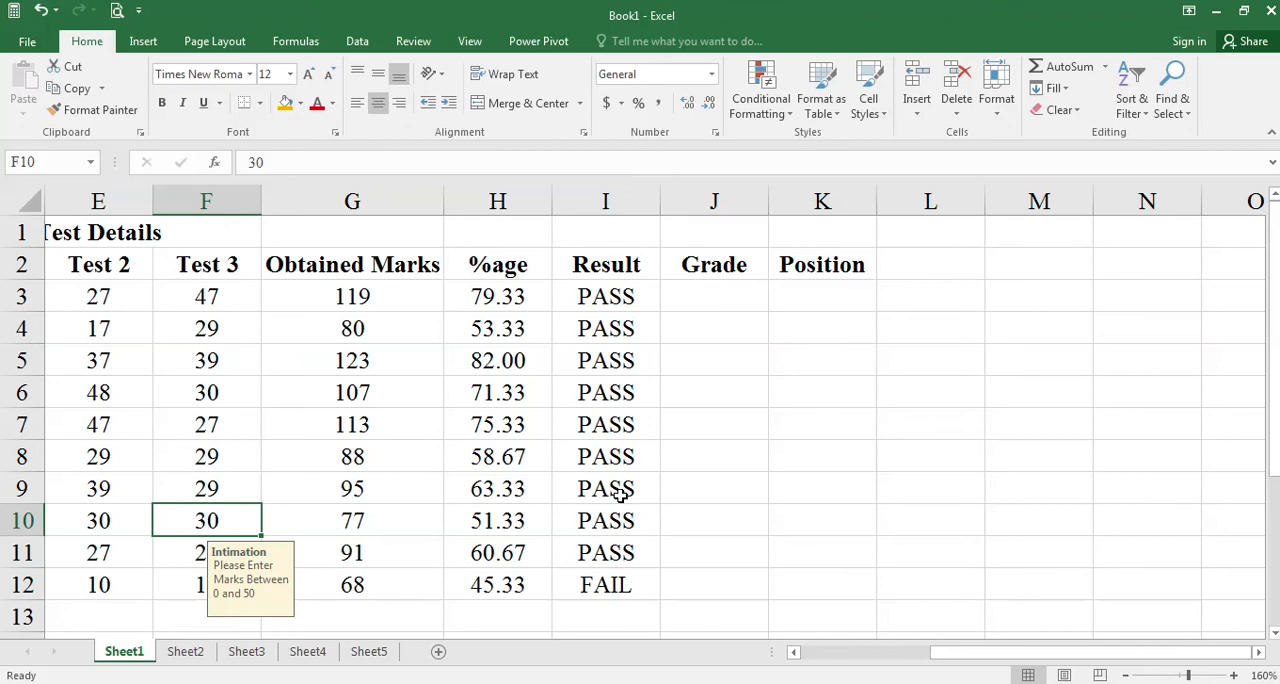
Set the row 6 marks to 18 for Test 2 (E6) and 19 for Test 1 (D6), and check the result in I6.
drag(1010, 660, 820, 670)
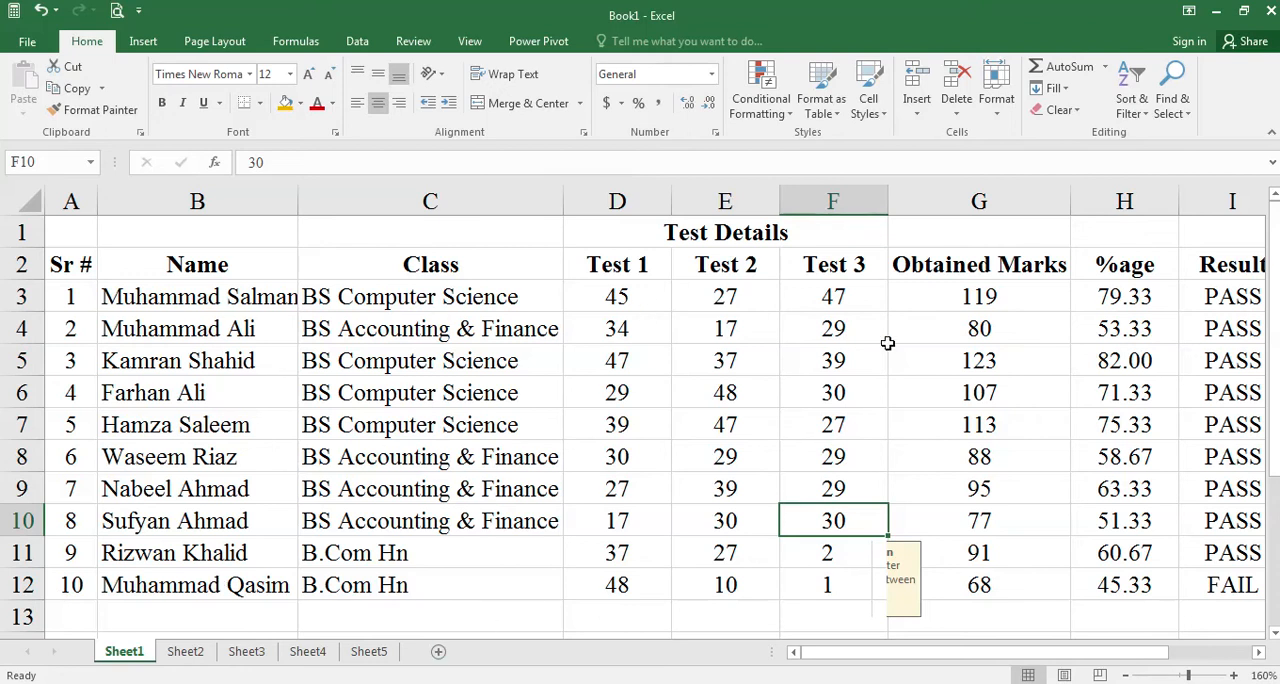
scroll(1258, 655, right, 3)
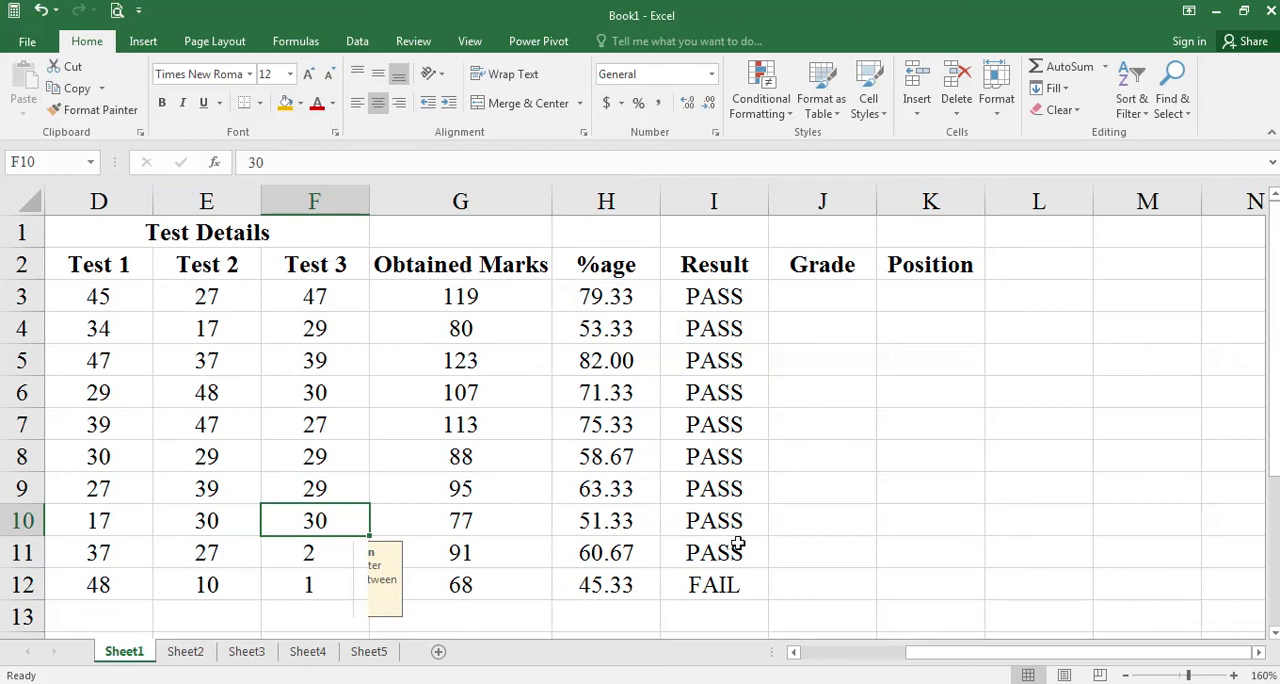
click(185, 401)
text(18)
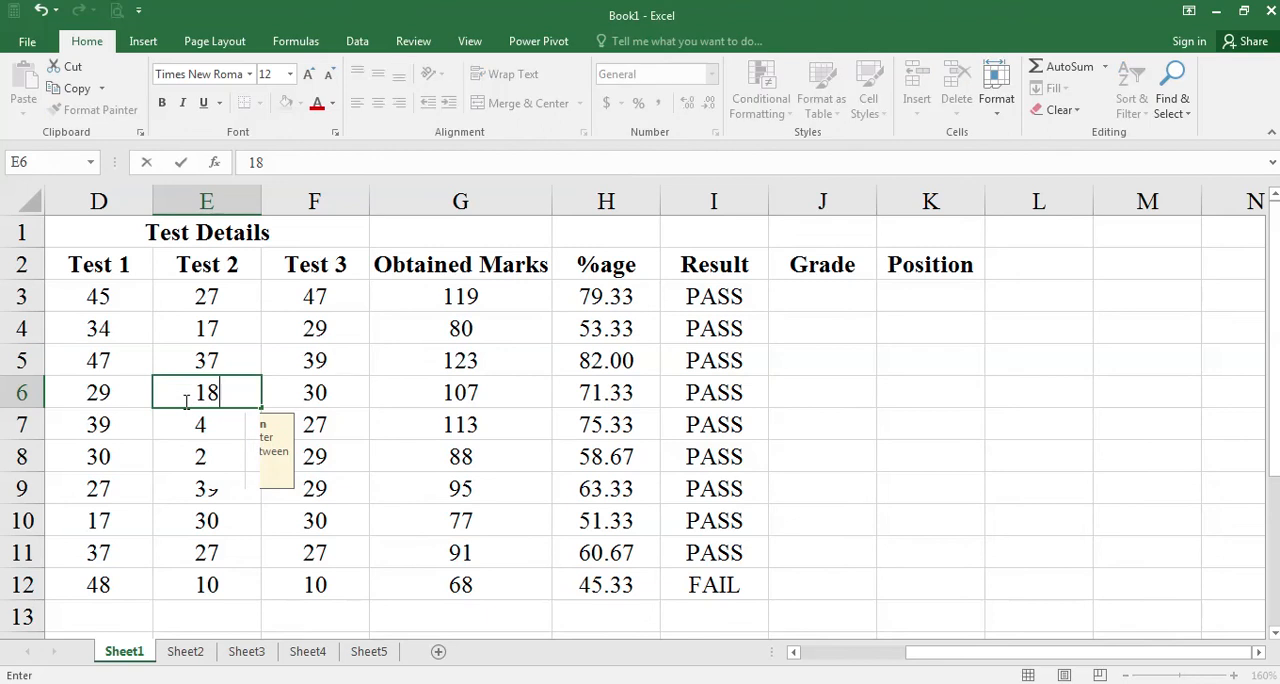
key(Return)
click(134, 398)
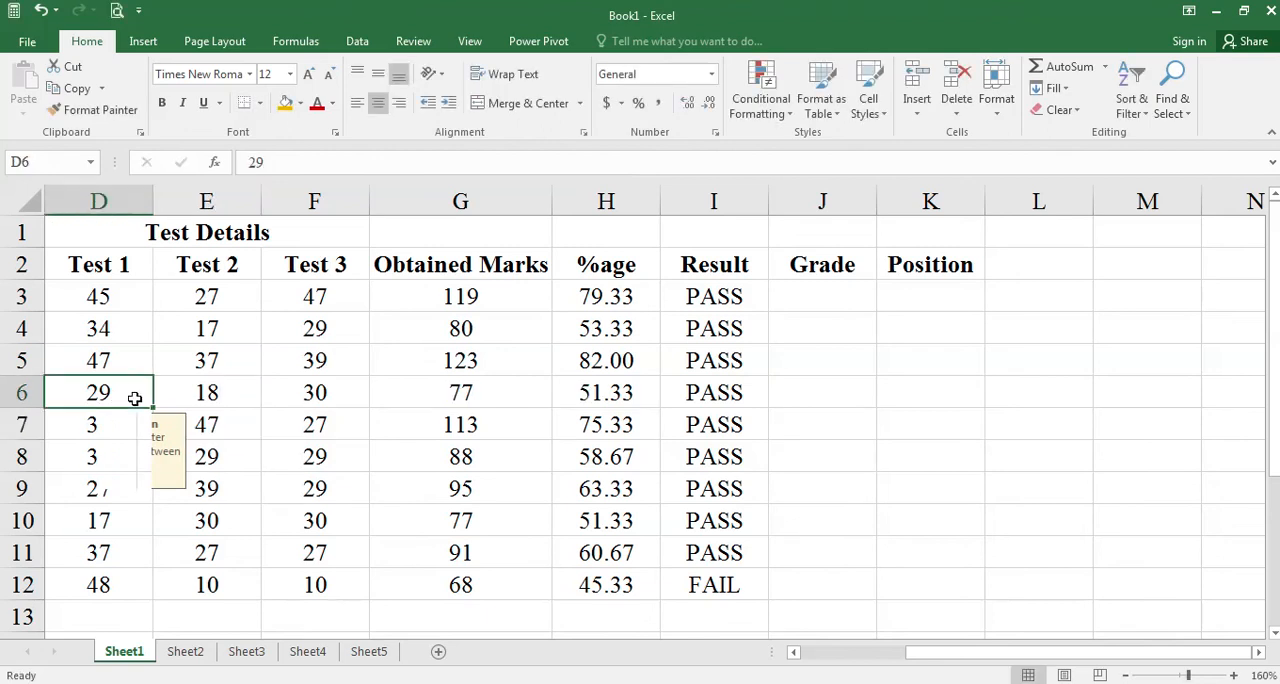
text(19)
key(Return)
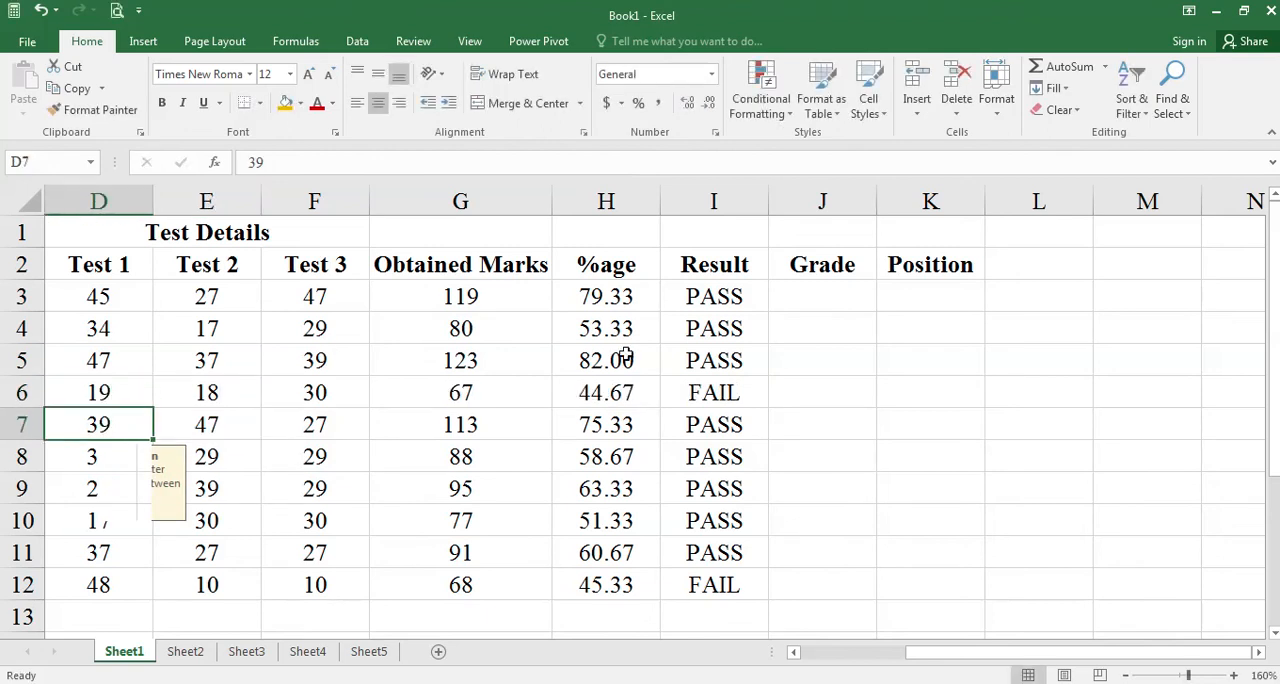
click(726, 393)
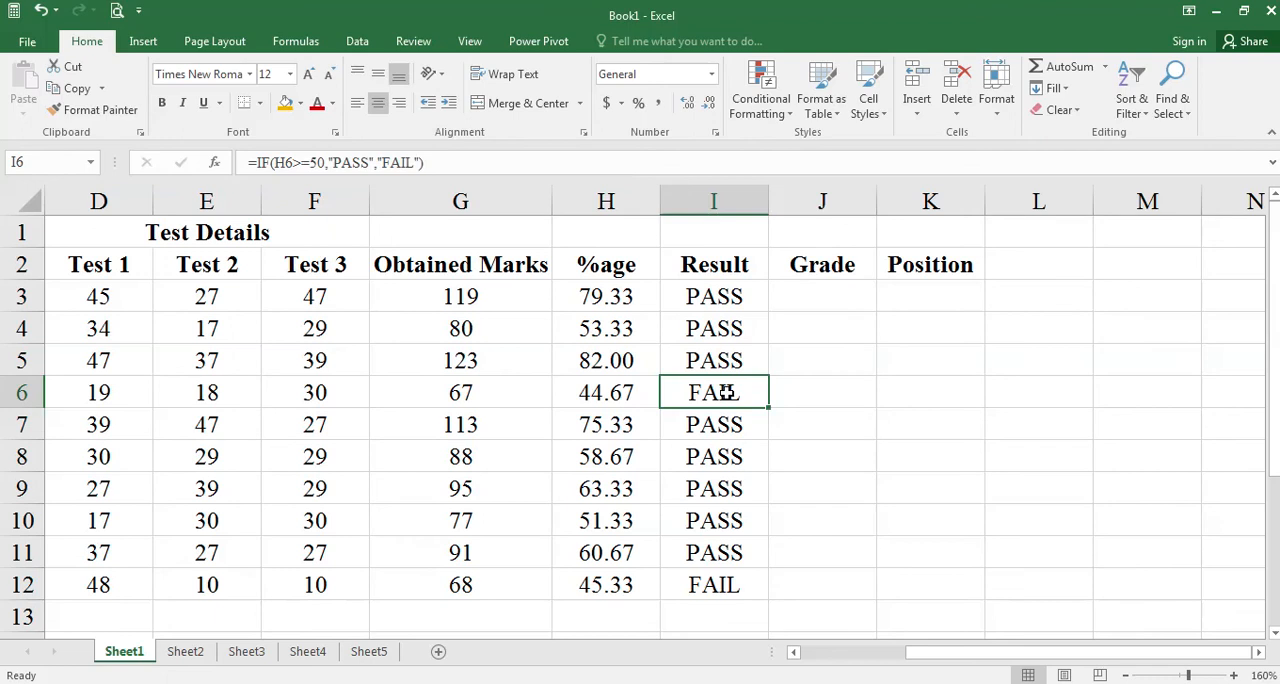
Select the first Grade cell (J3) and review the percentage ranges for each grade in the Word requirements document.
click(812, 305)
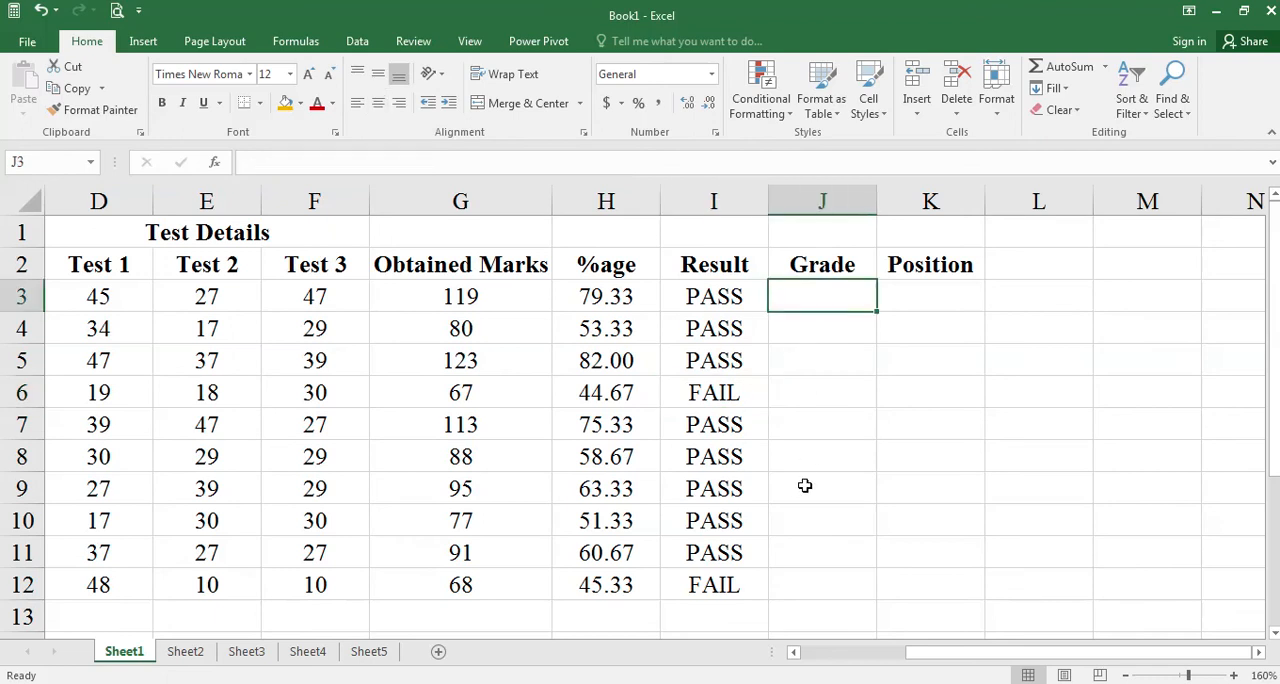
scroll(929, 475, up, 8)
scroll(933, 476, up, 1)
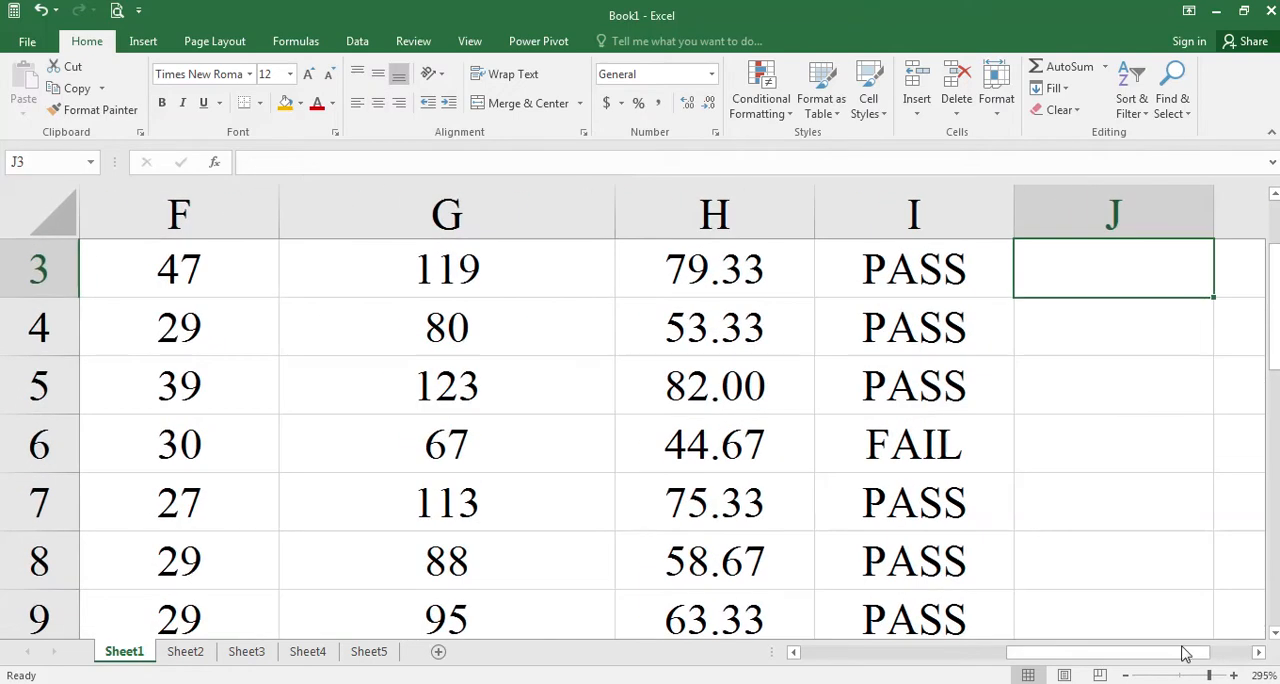
click(1259, 652)
scroll(763, 491, up, 1)
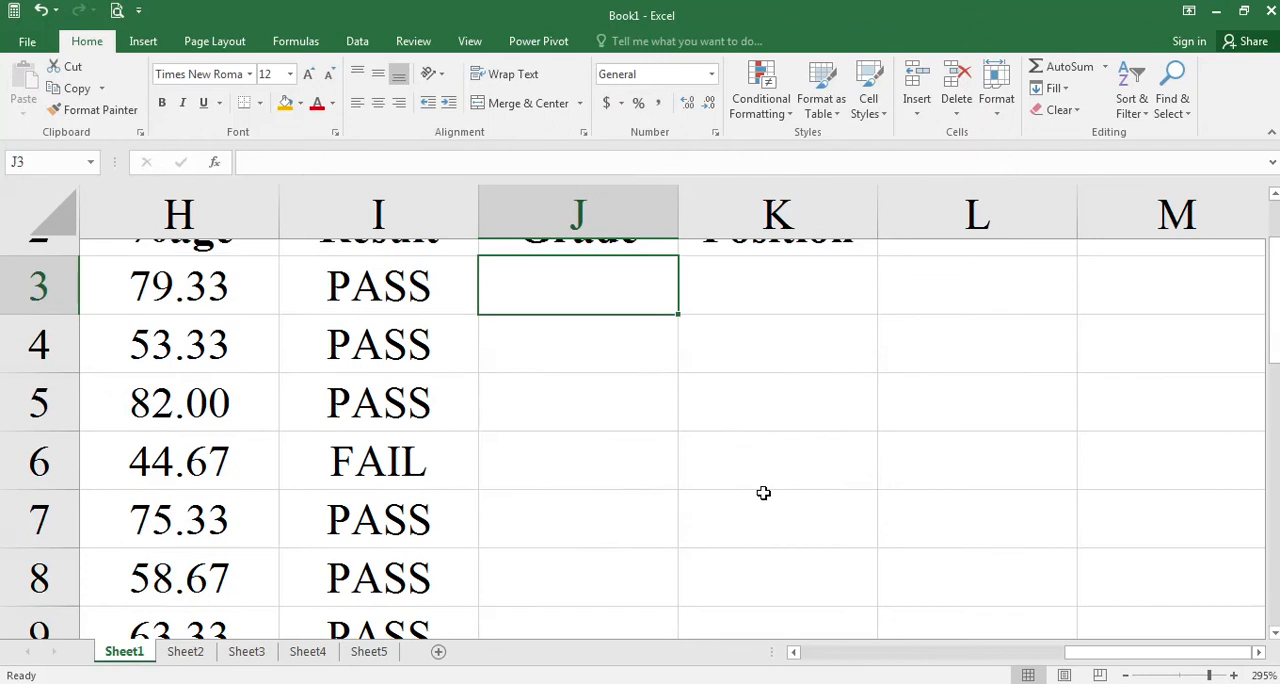
click(794, 652)
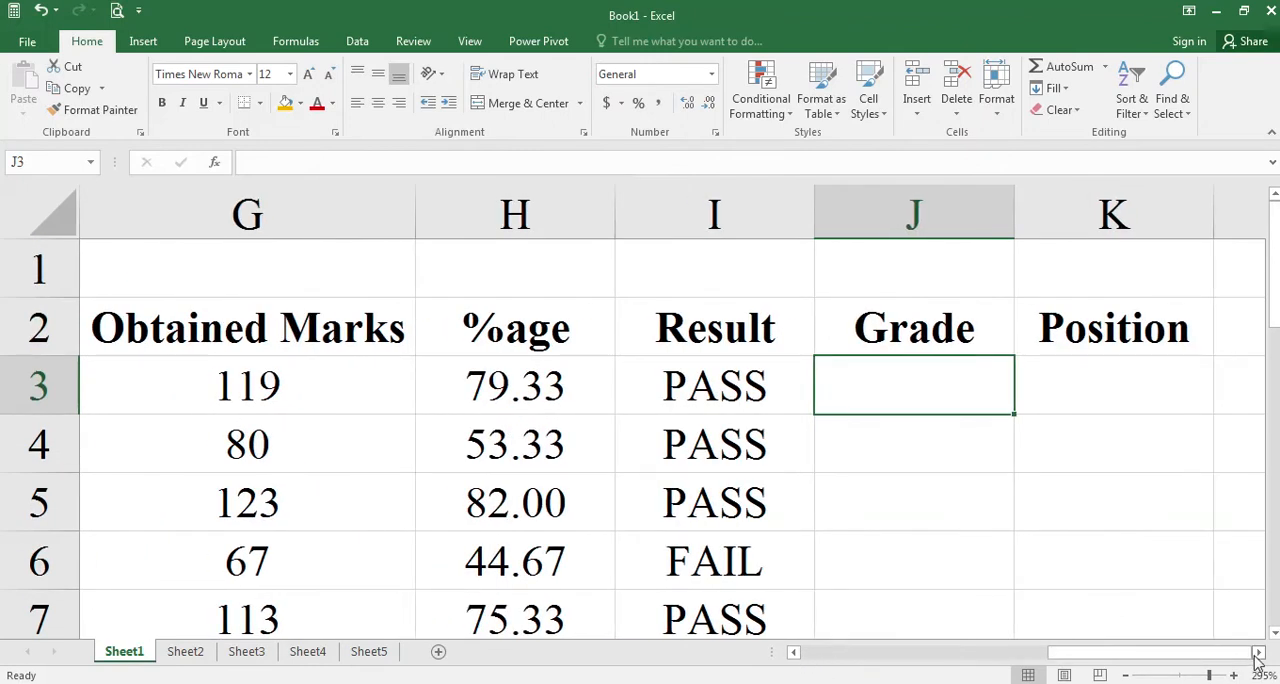
click(1259, 652)
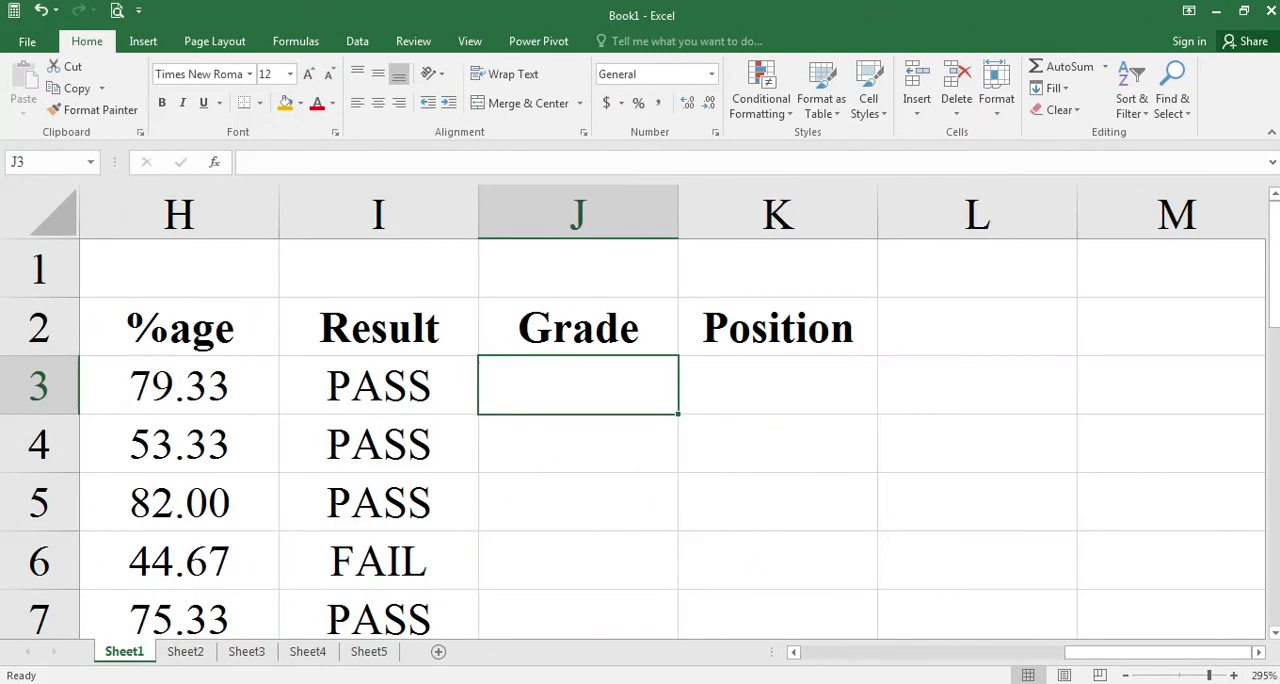
click(430, 600)
double_click(511, 412)
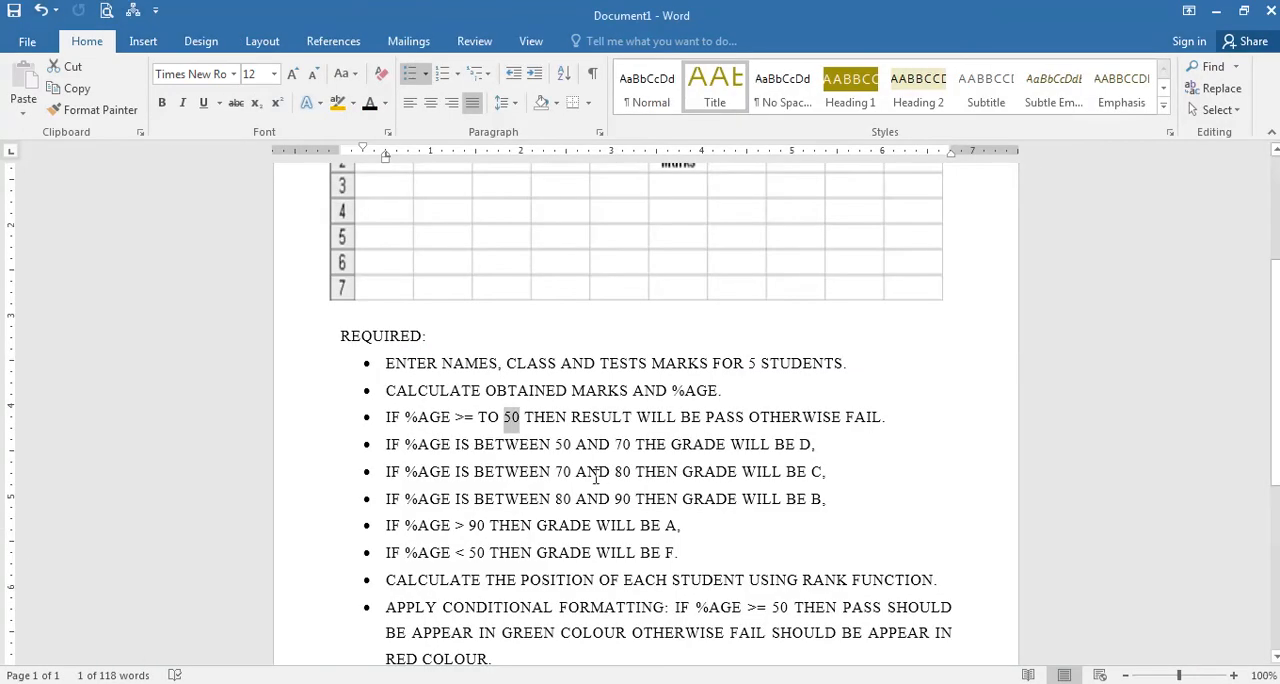
scroll(460, 420, down, 1)
drag(387, 400, 812, 402)
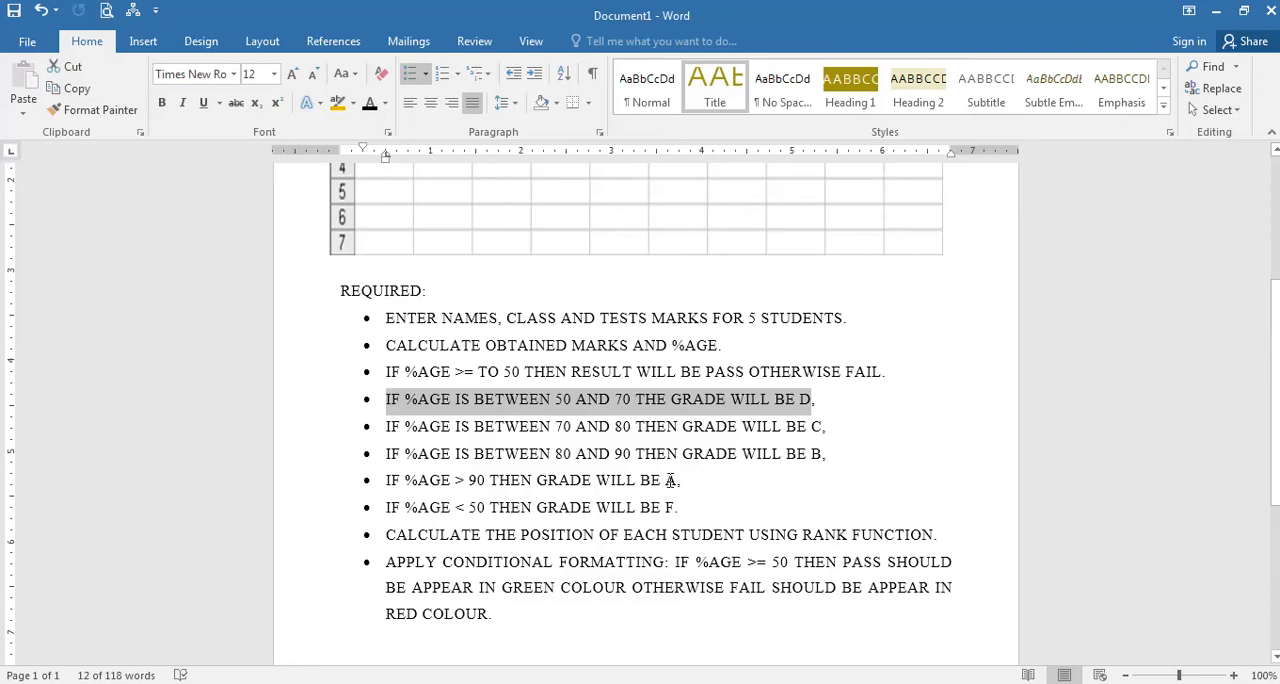
double_click(670, 482)
drag(404, 480, 488, 480)
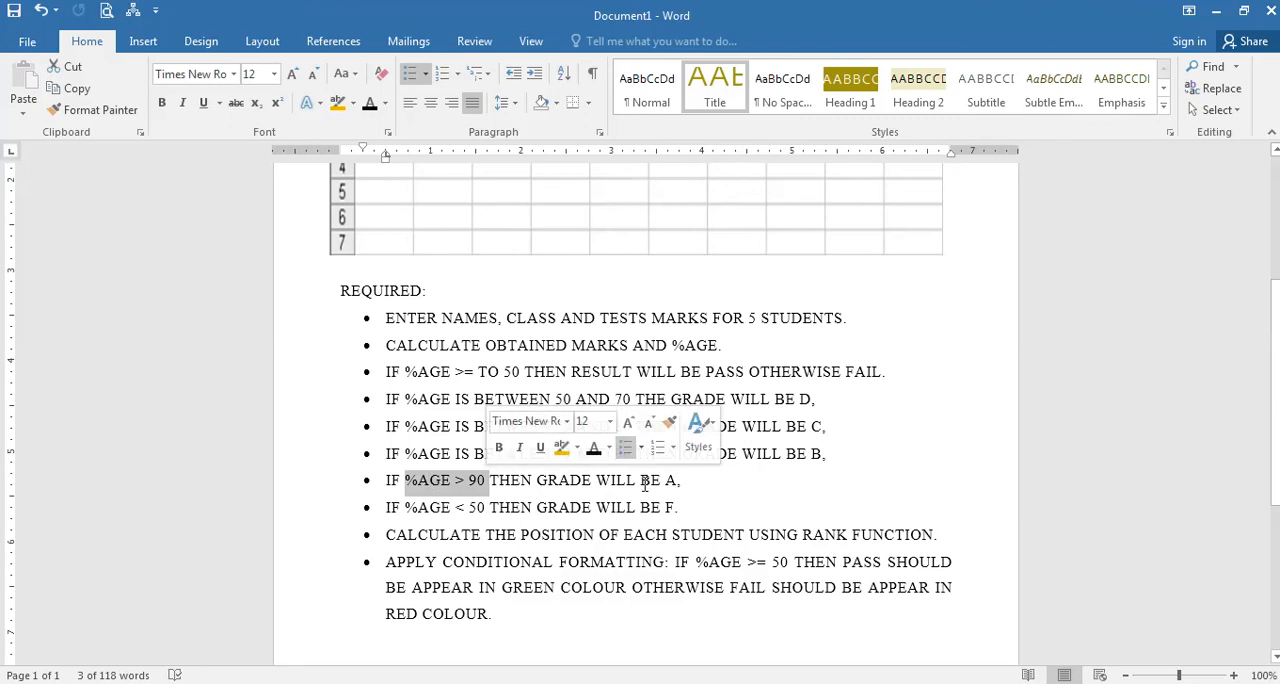
Switch back to Excel and start an IF formula in J3 that returns "A" when H3>=90, ready for its false argument.
key(alt+Tab)
text(=)
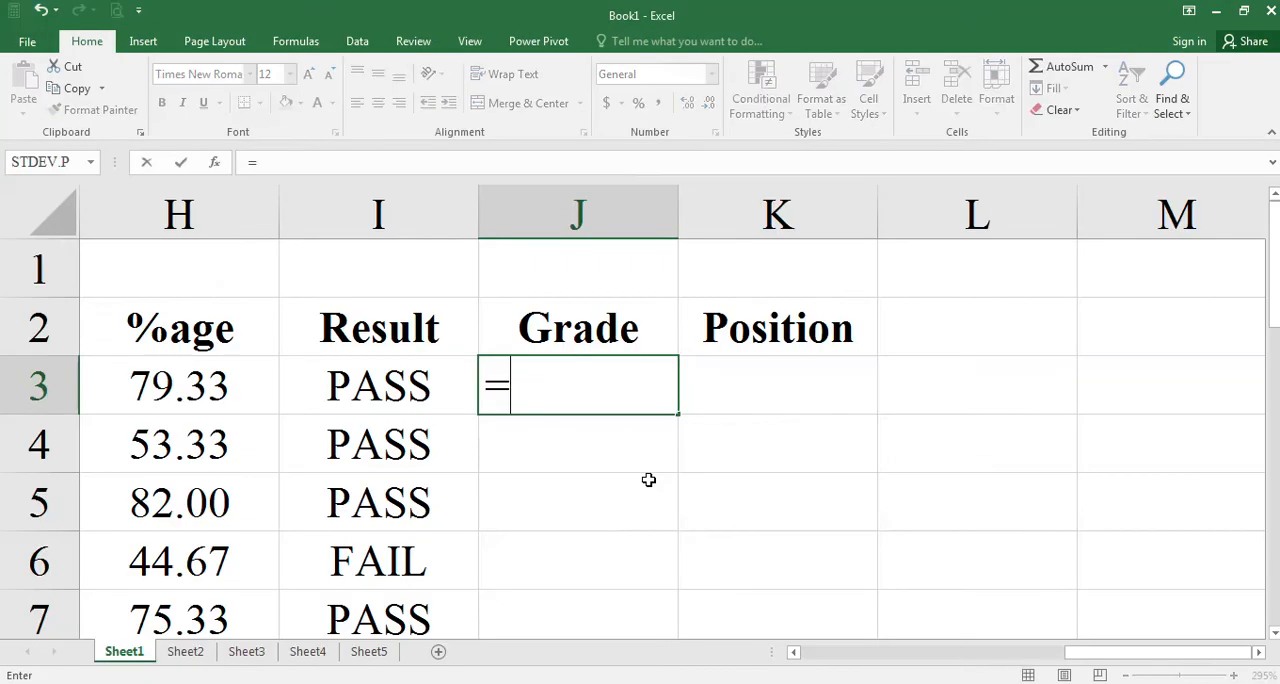
text(if()
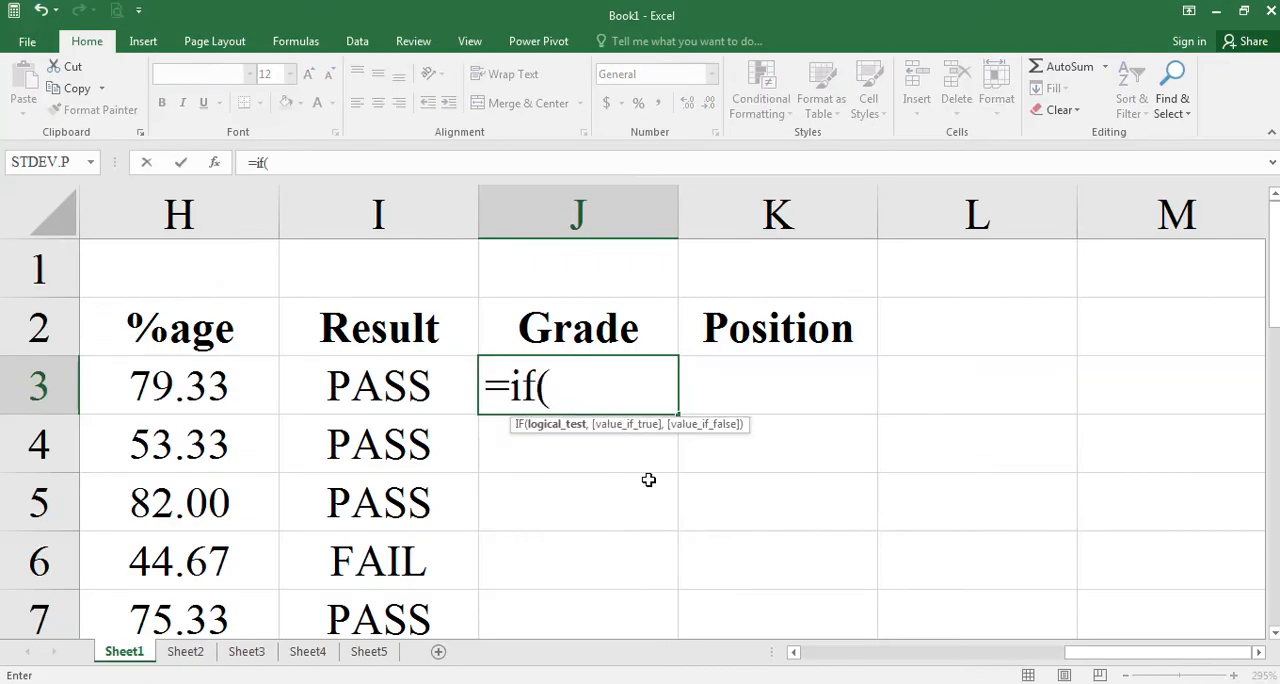
click(243, 400)
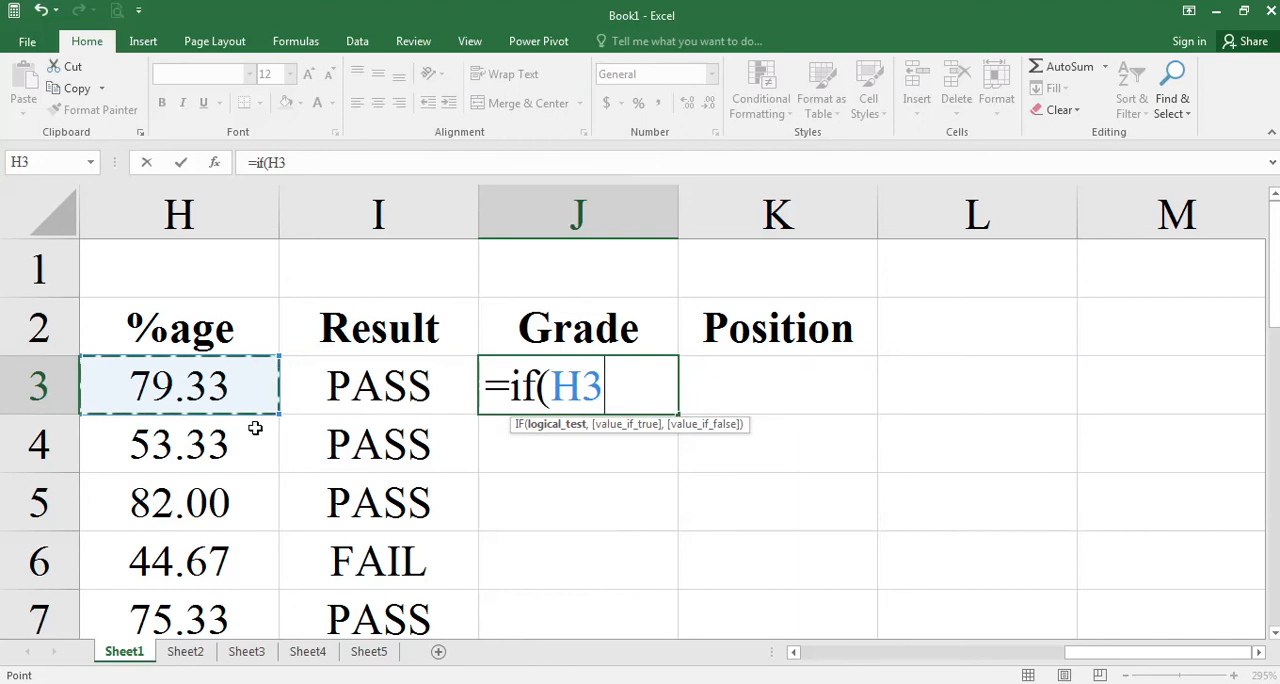
text(>=90)
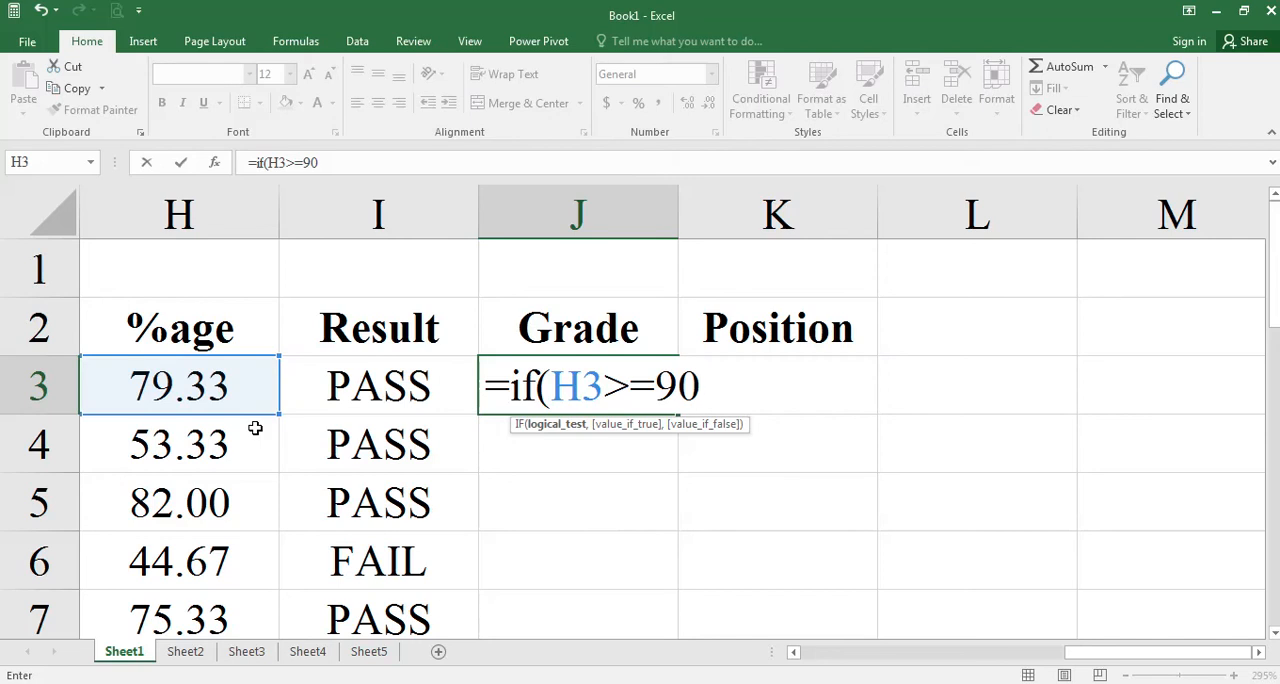
text(,"A)
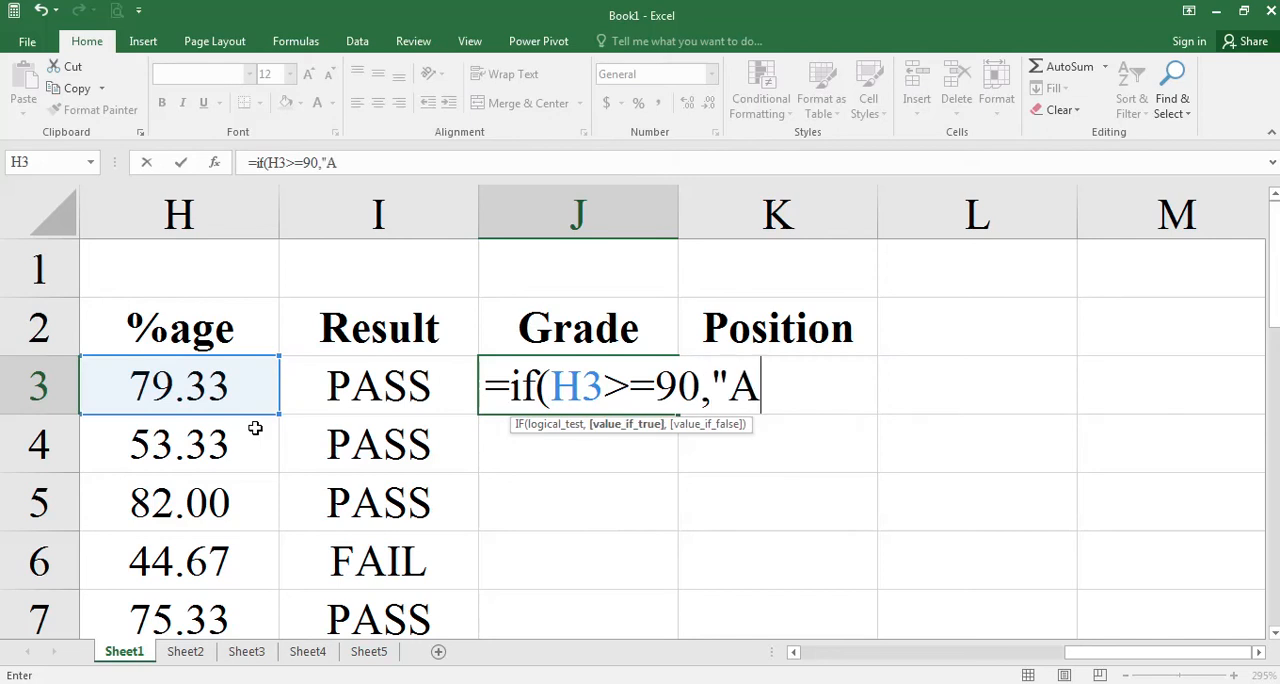
text(",)
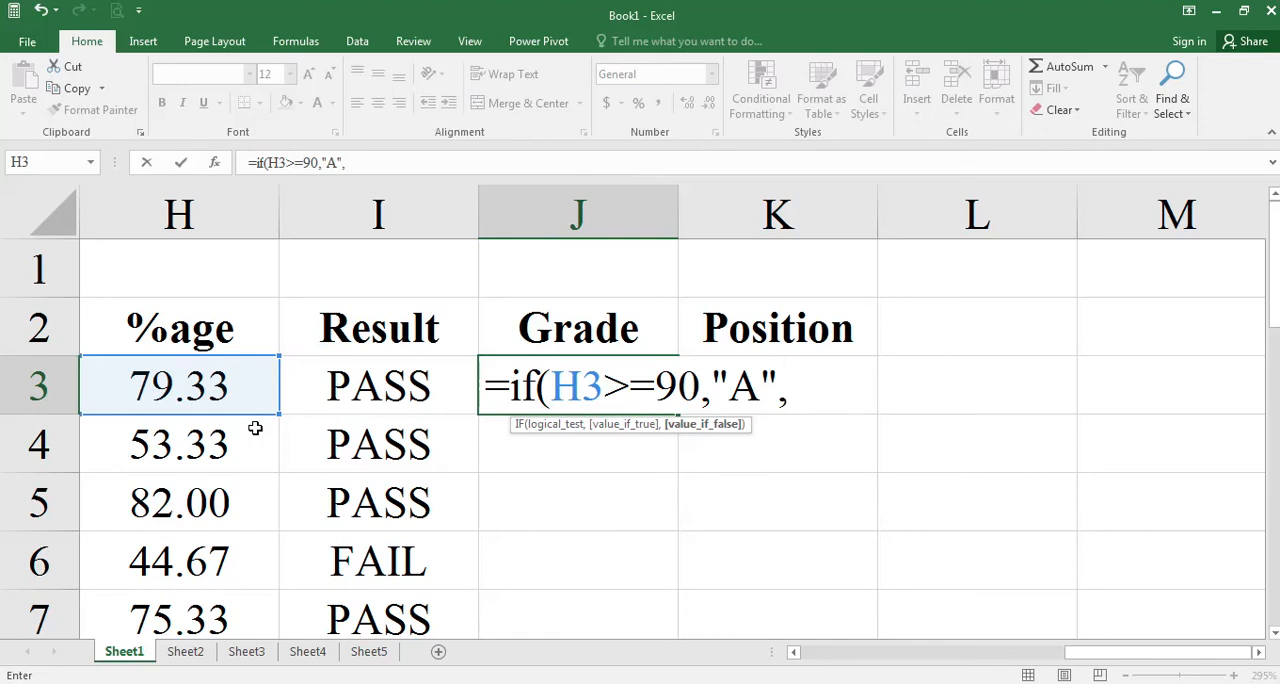
Consult the B grade range in the Word document and nest a second IF in J3 returning "B" when H3>=80.
mouse_move(349, 676)
click(441, 622)
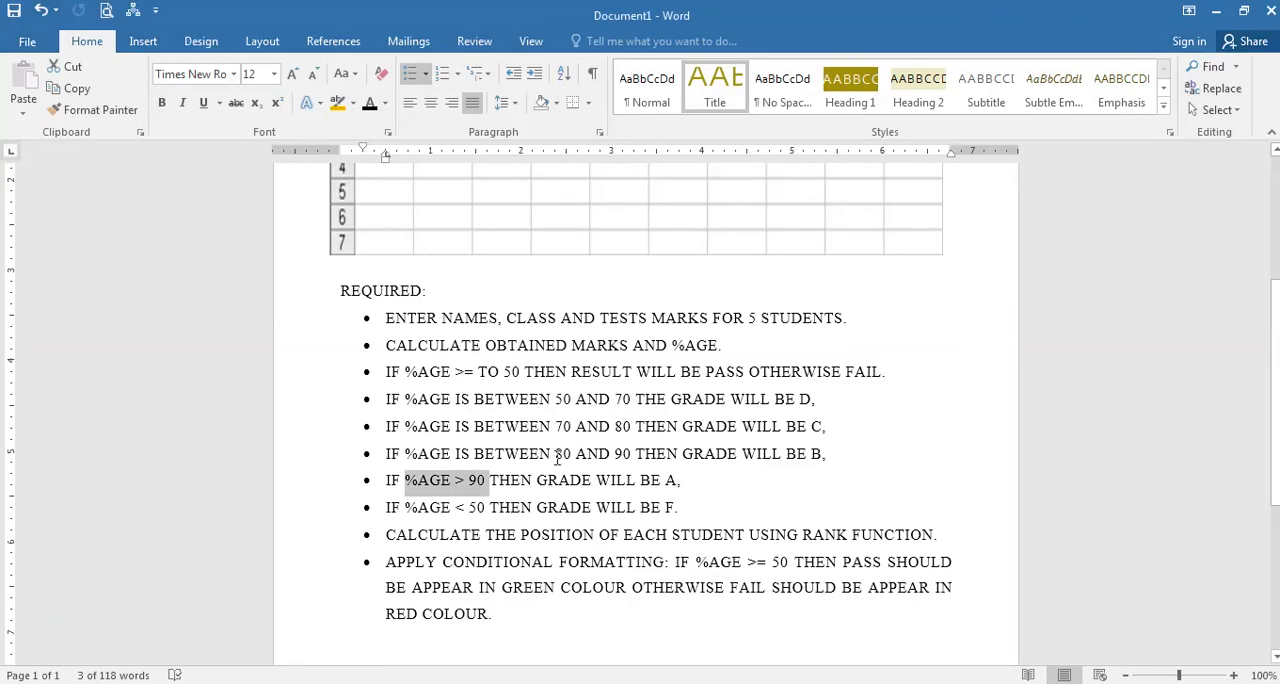
drag(557, 455, 623, 455)
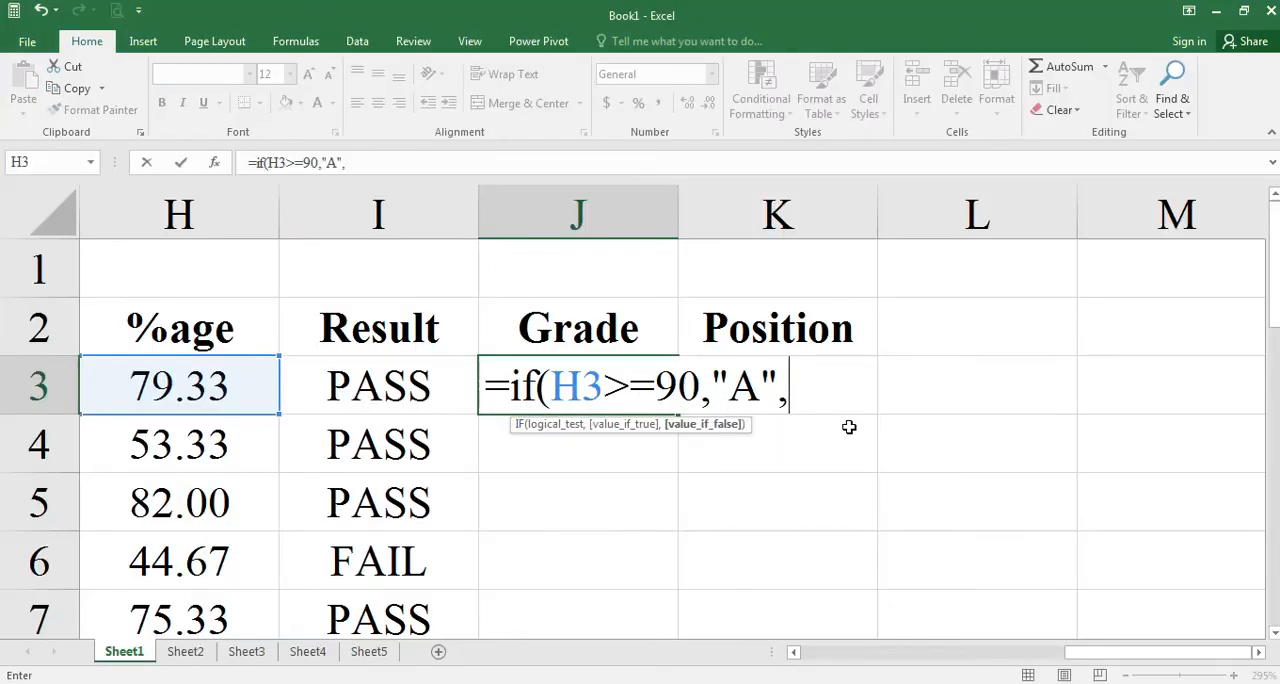
text(if)
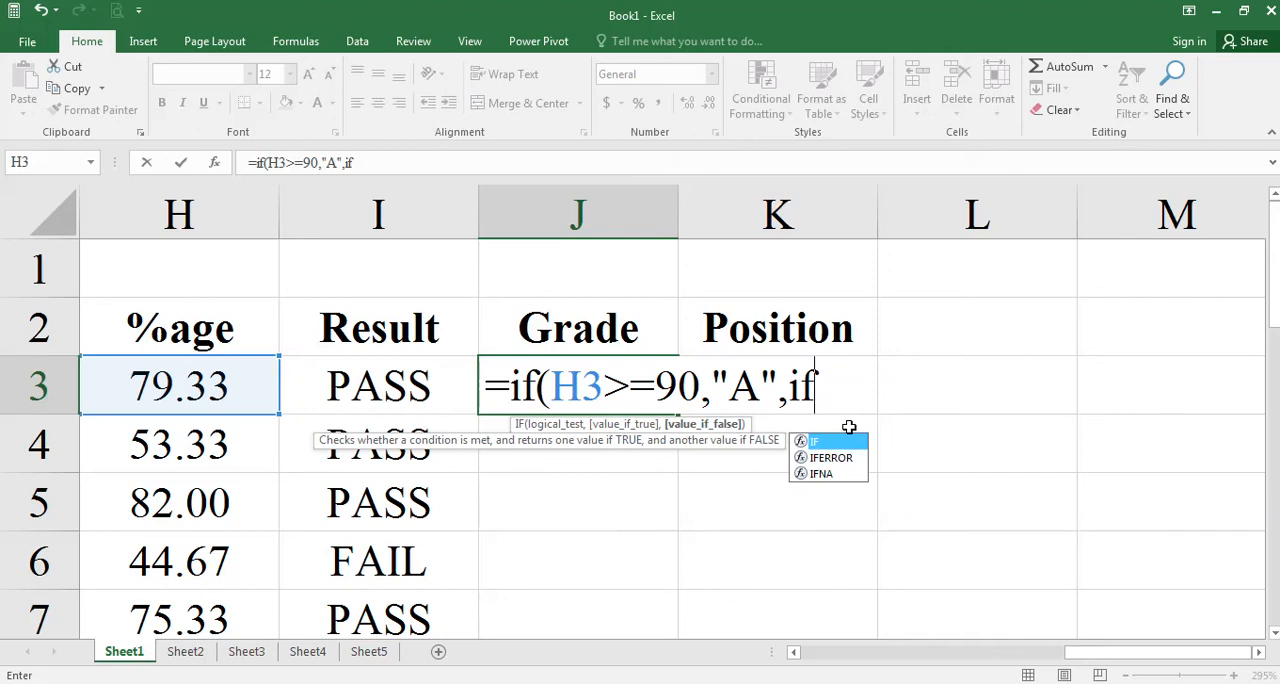
text(()
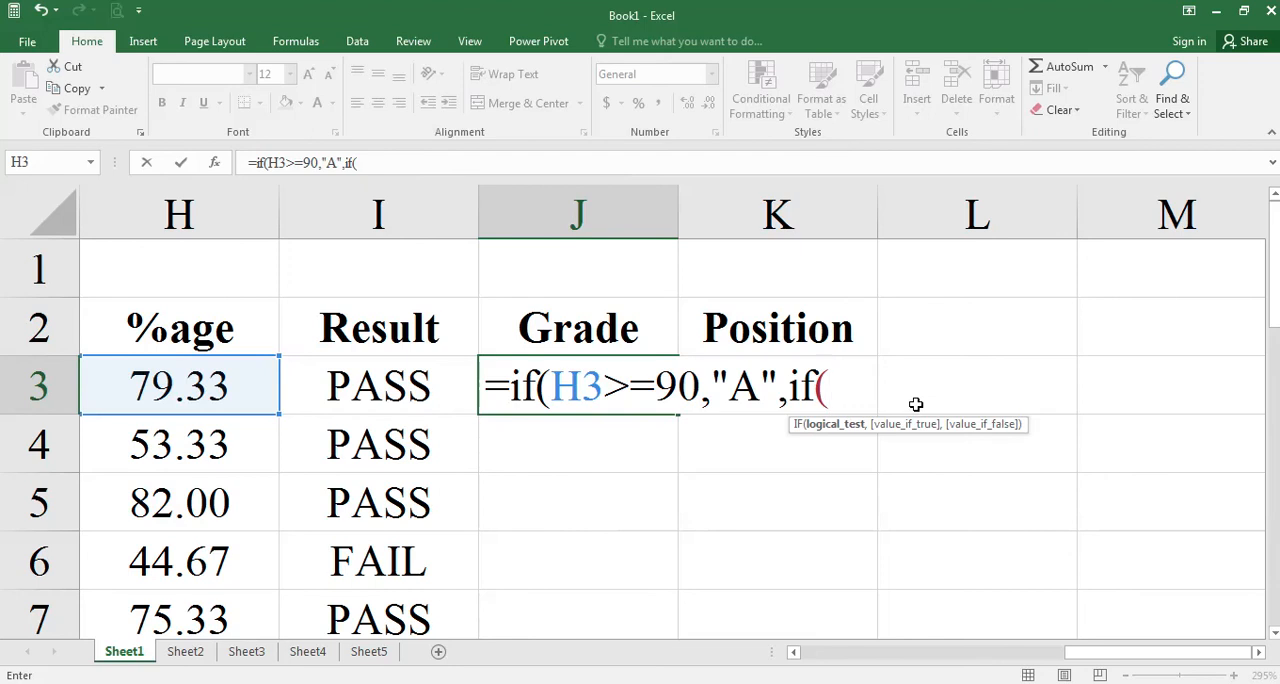
text(H)
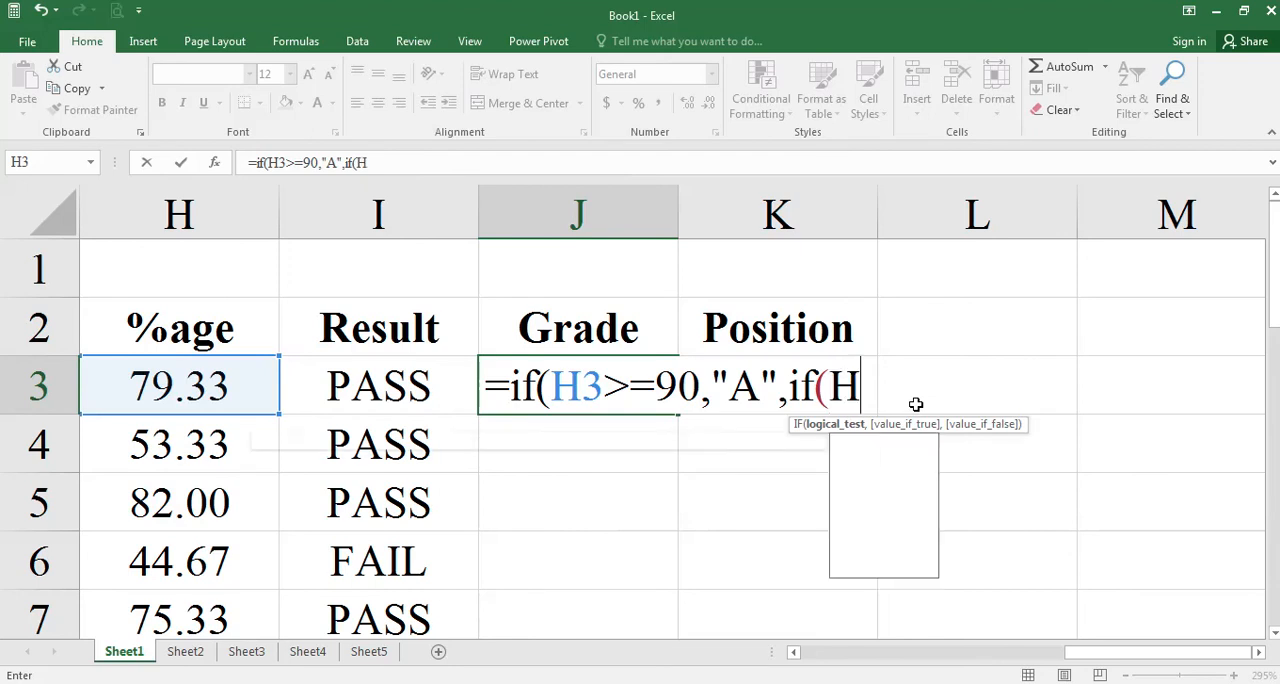
text(3>)
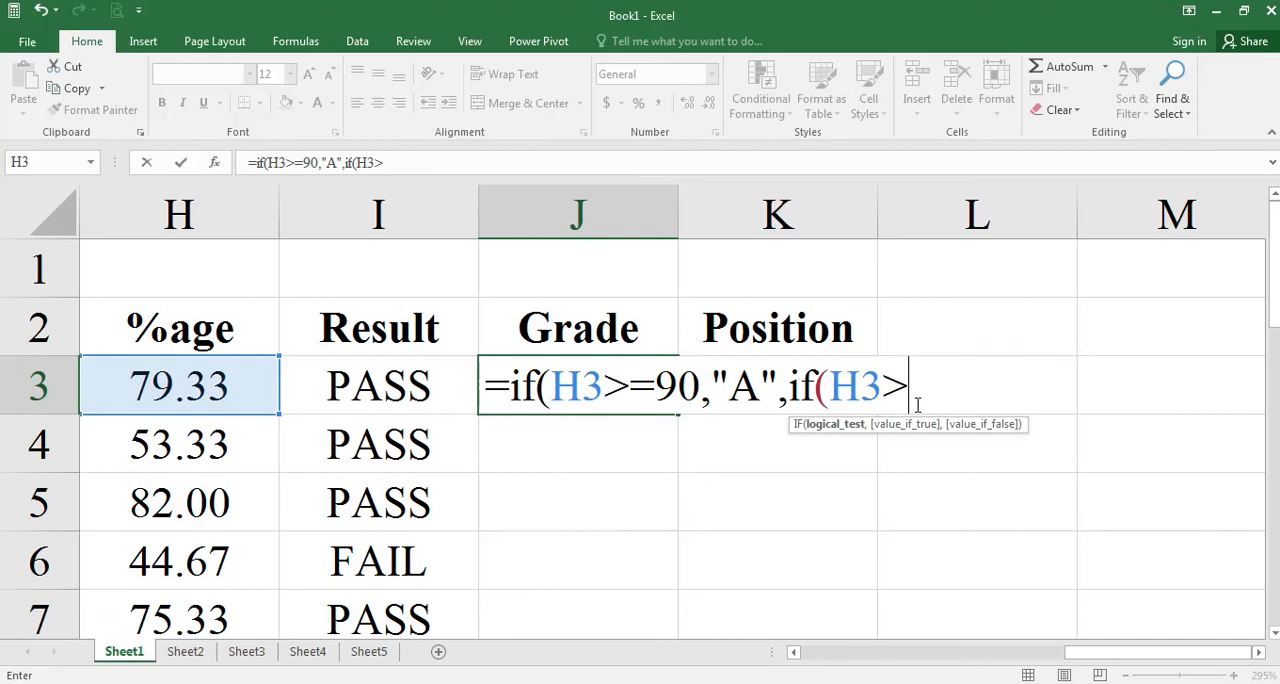
text(=80)
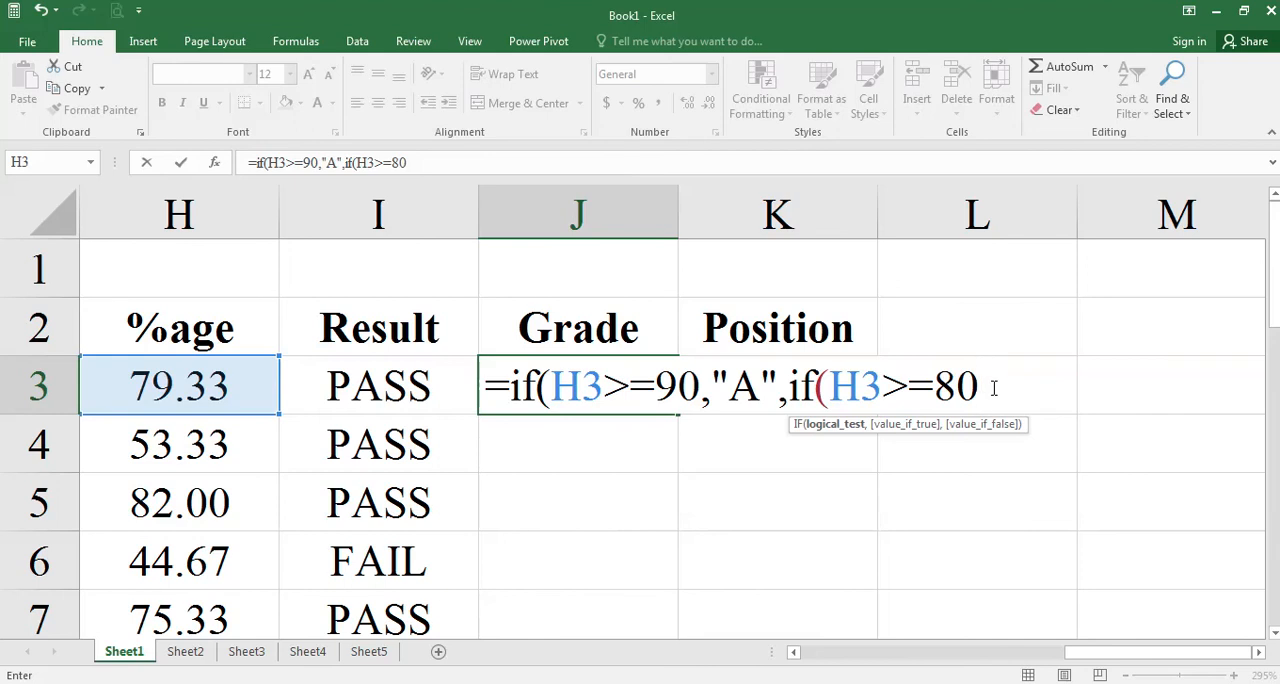
text(,"B")
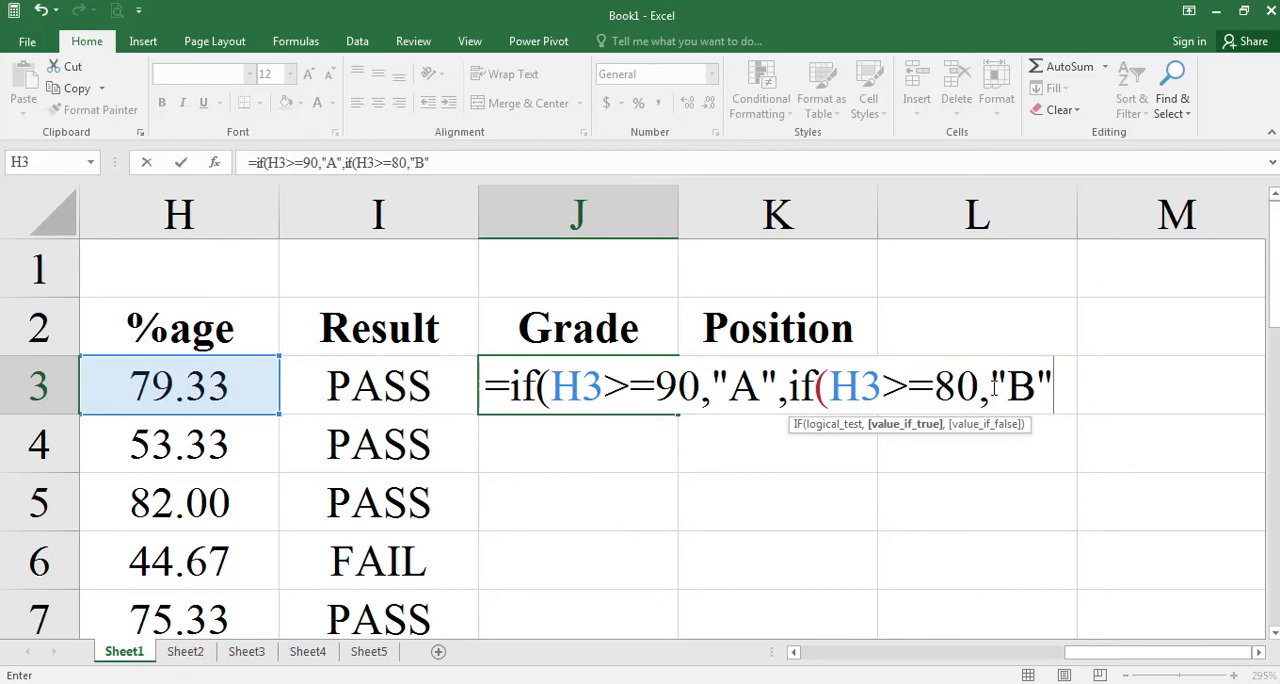
text(,)
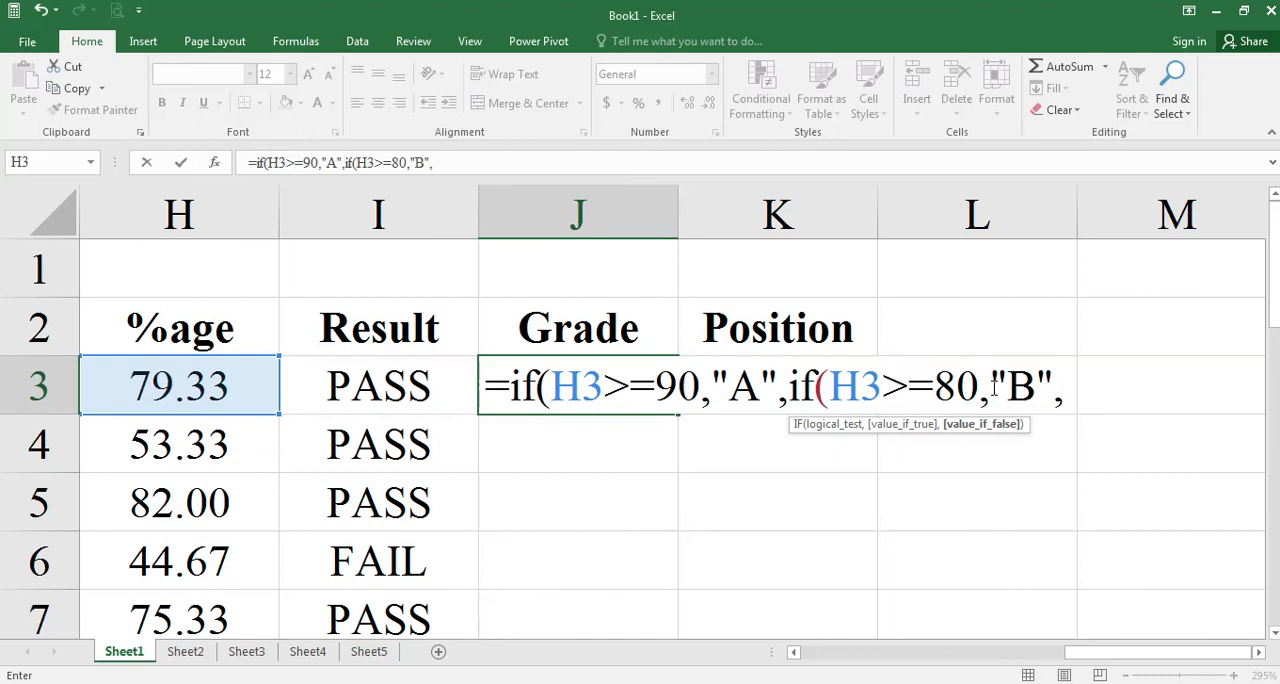
Consult the C grade range in the Word document and nest a third IF in J3 returning "C" when H3>=70.
key(alt+Tab)
drag(555, 453, 624, 453)
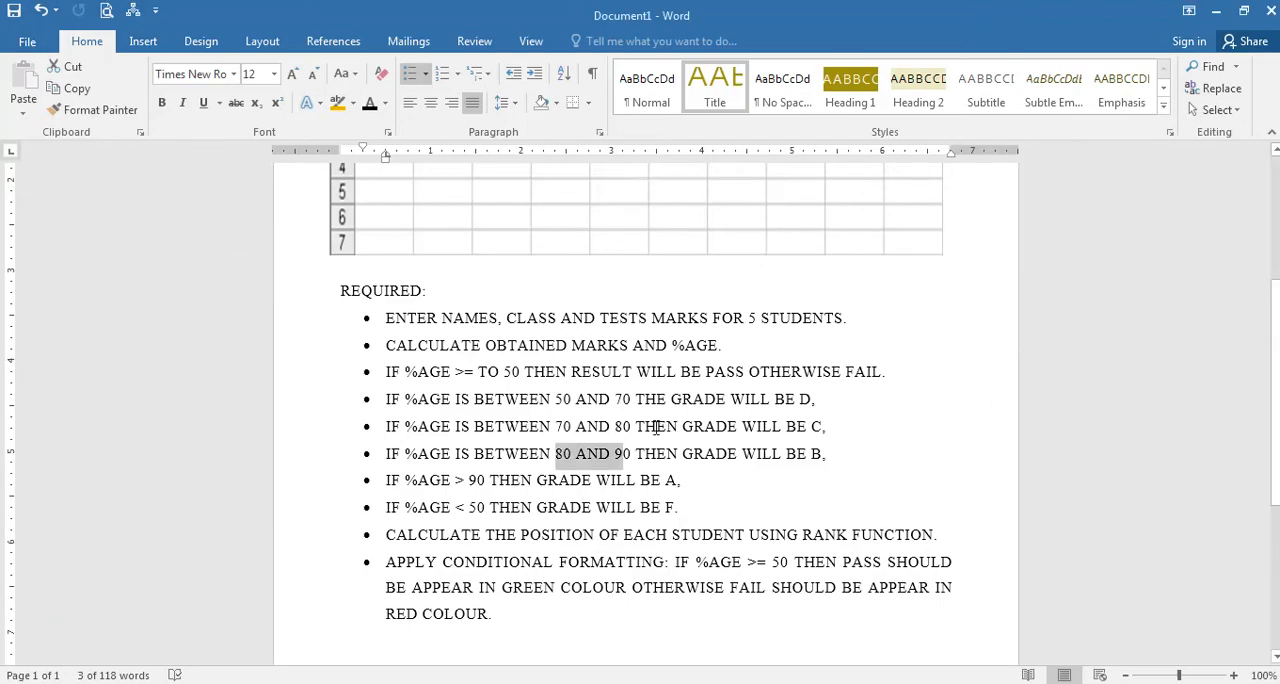
drag(556, 426, 631, 426)
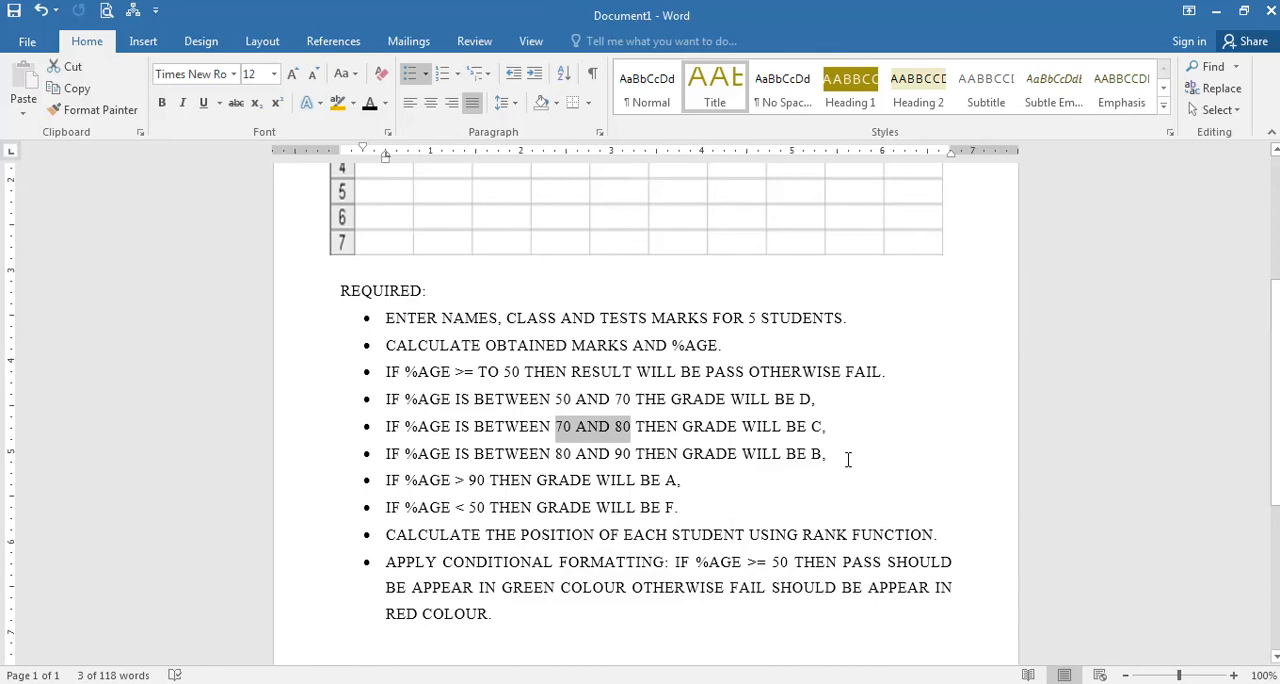
key(alt+Tab)
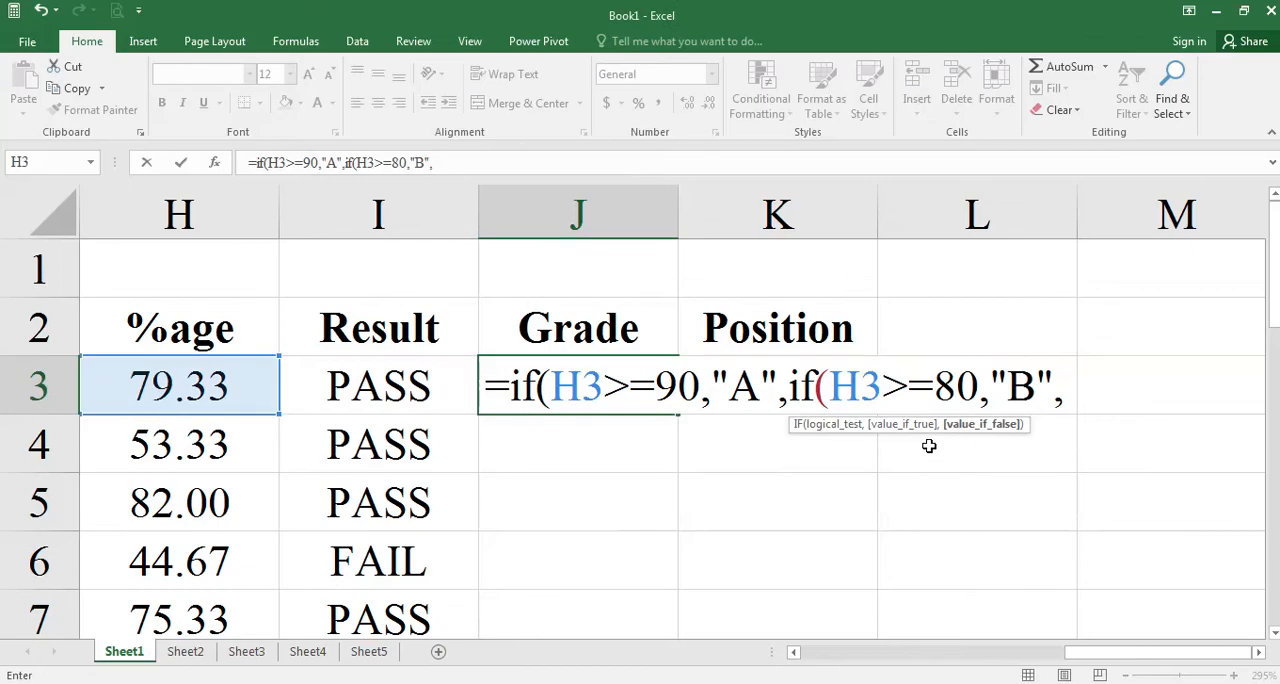
text(if()
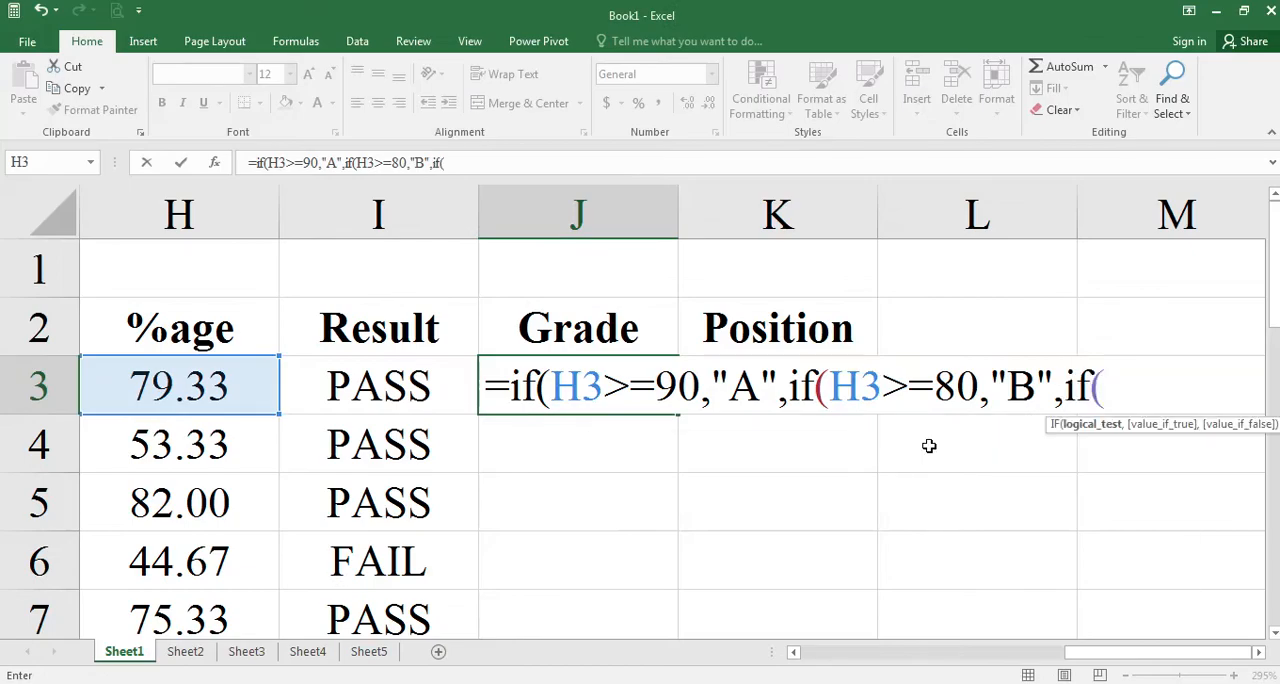
text(H3>=7)
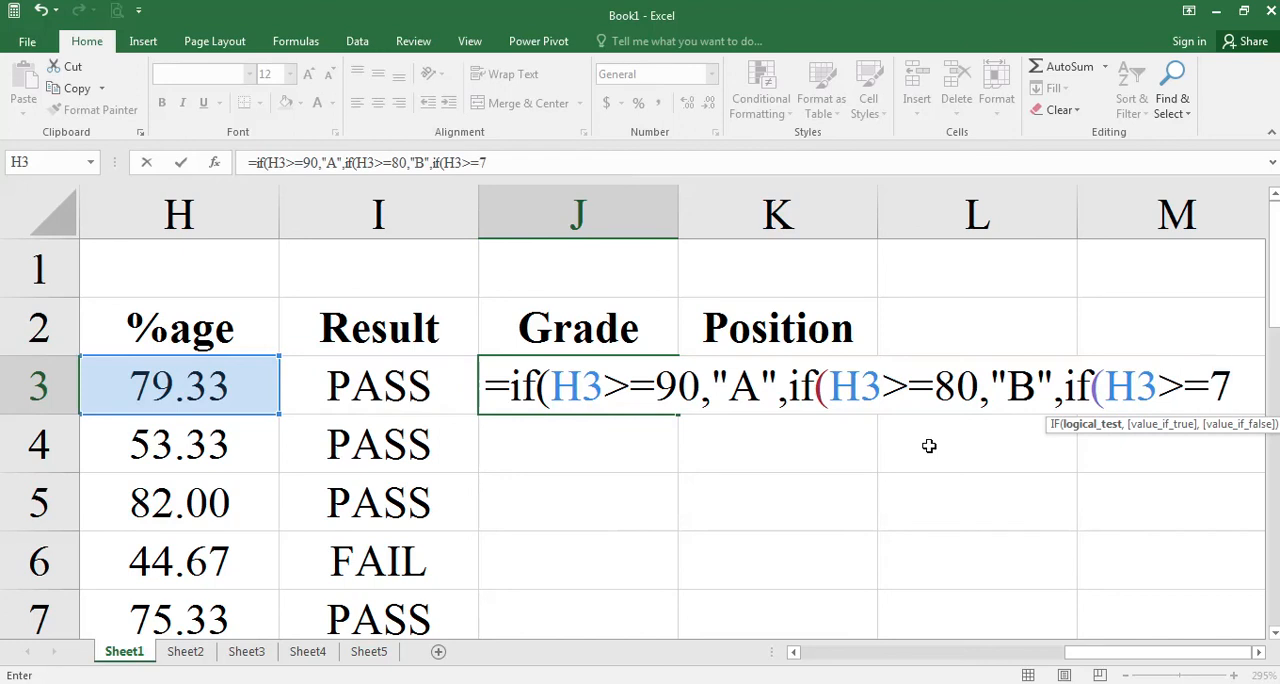
text(0)
text(,)
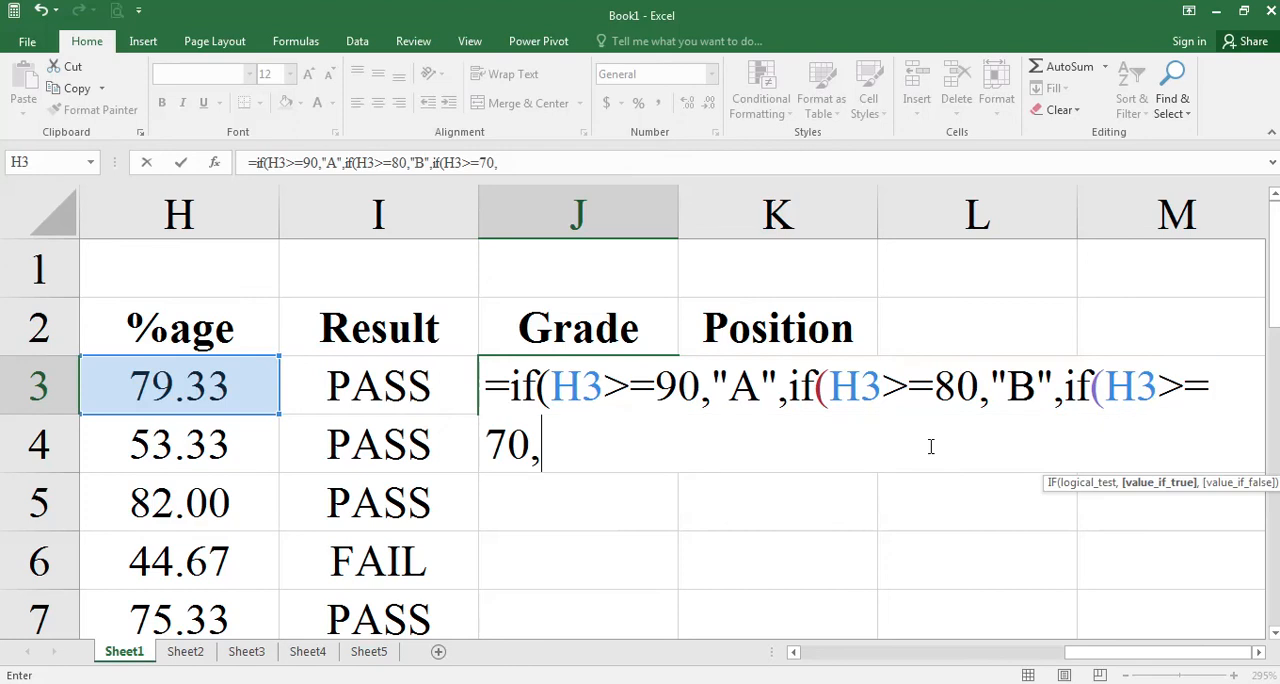
text("C",)
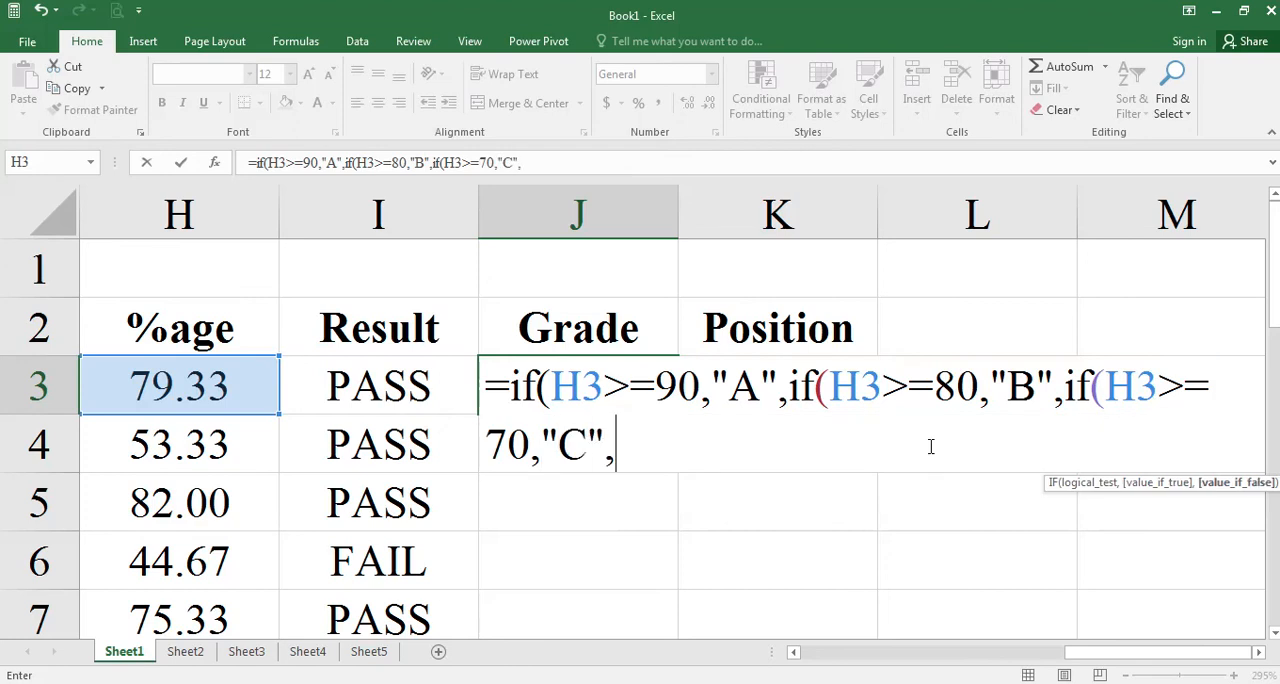
Consult the D grade range in the Word document and nest a fourth IF in J3 returning "D" when H3>=50.
key(alt+Tab)
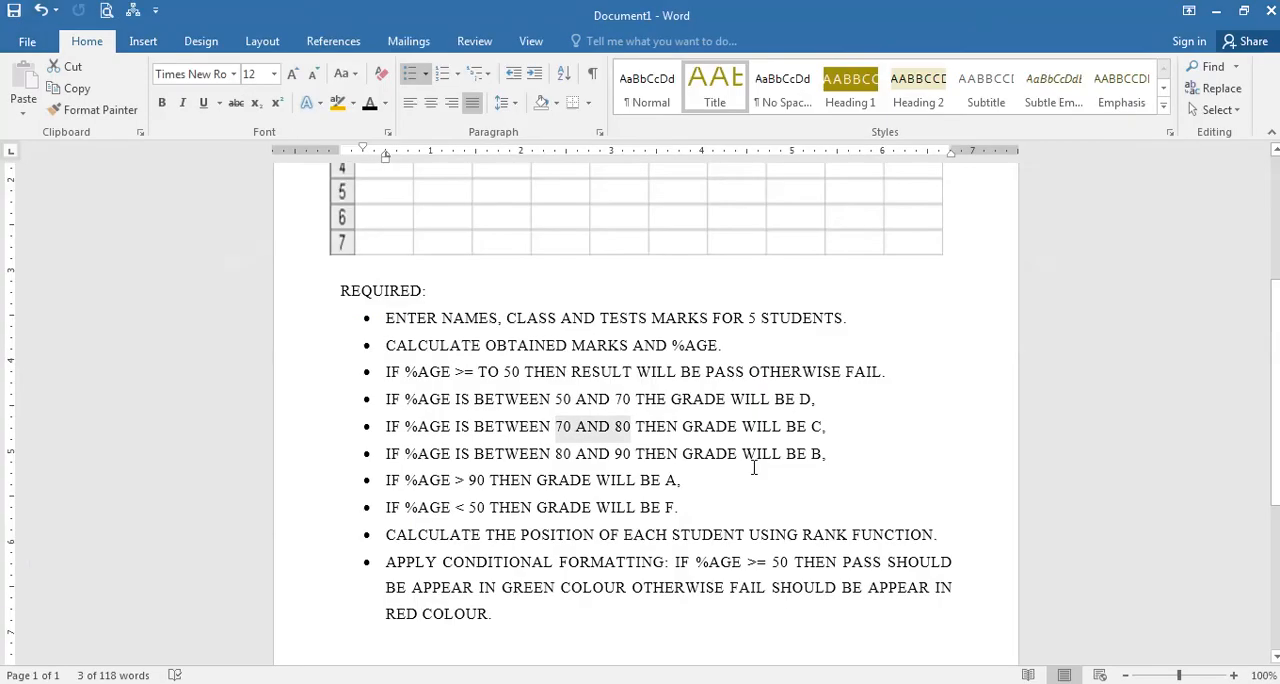
drag(556, 400, 630, 400)
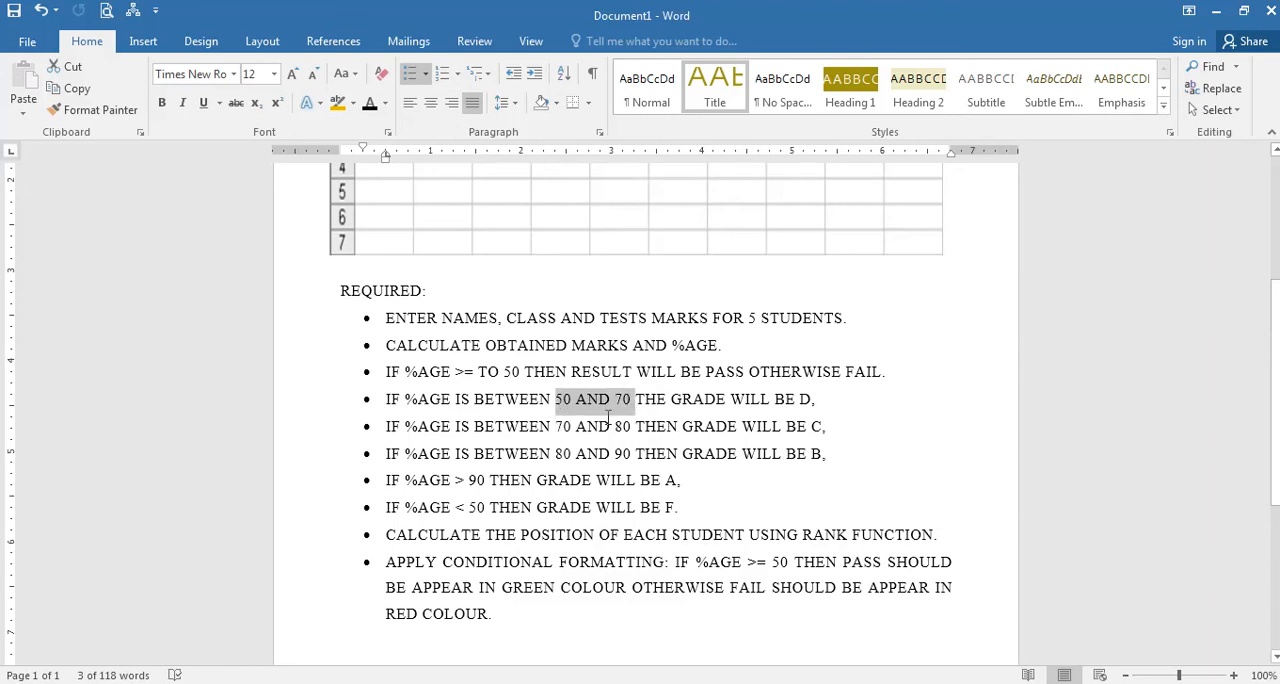
key(alt+Tab)
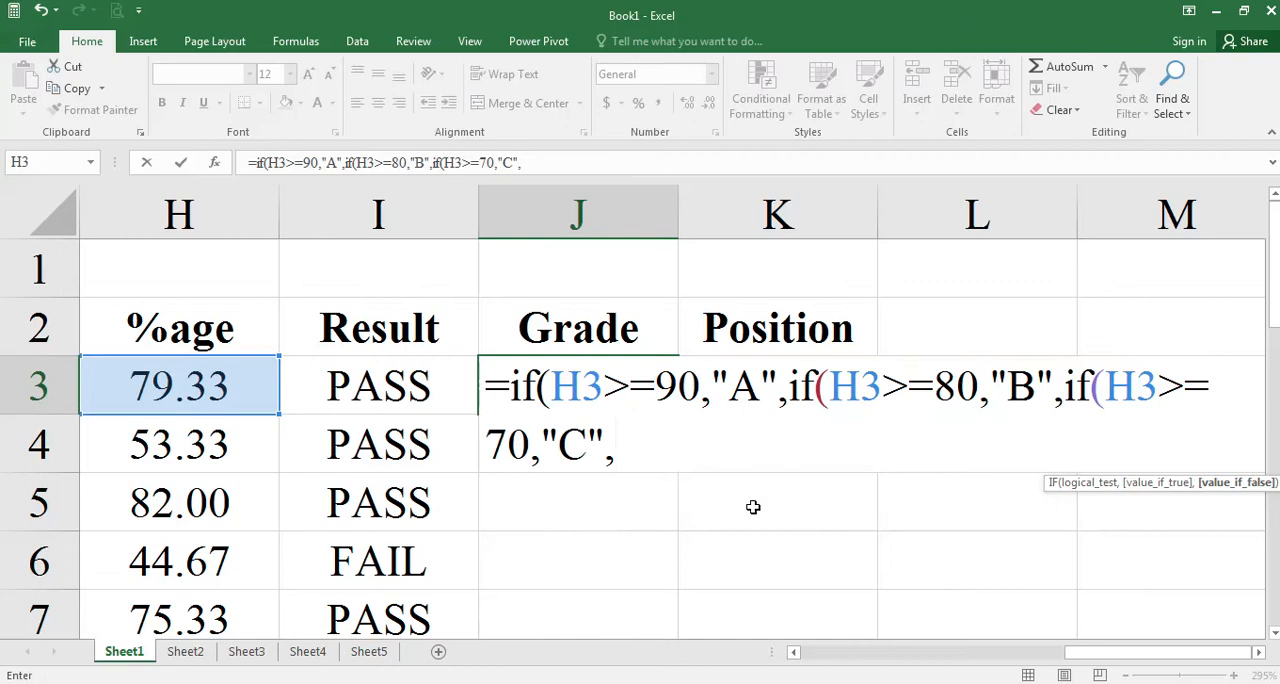
text(if)
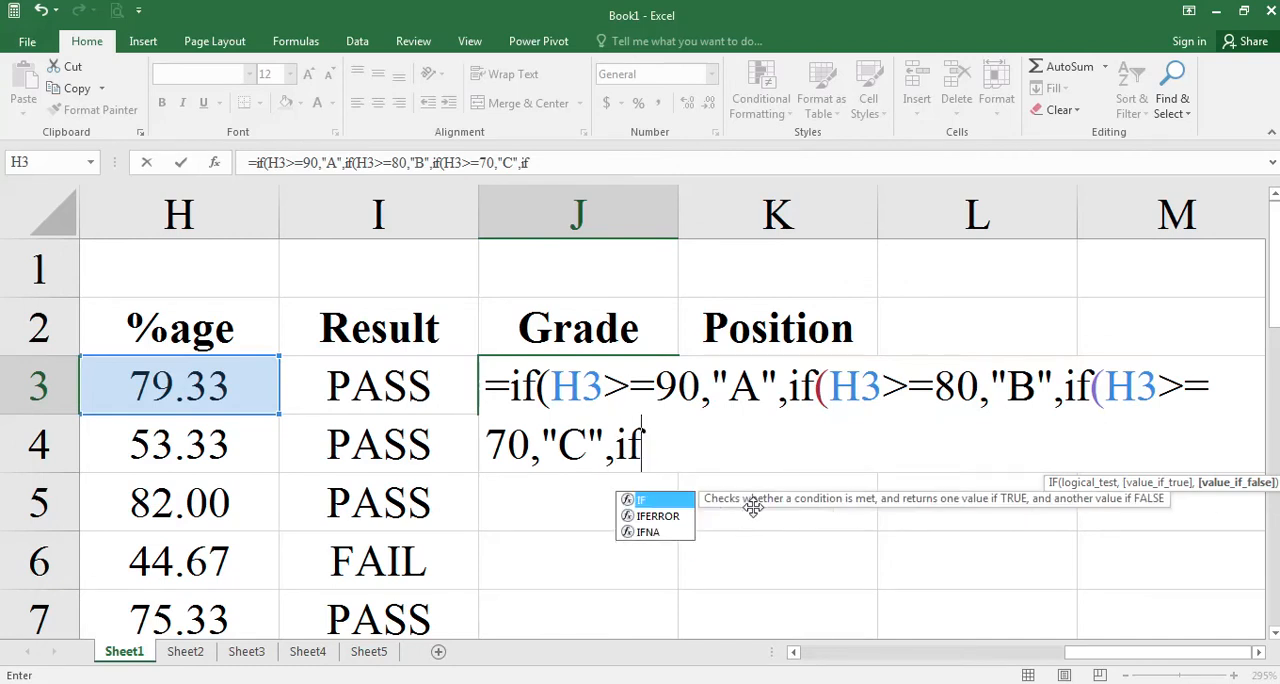
text(()
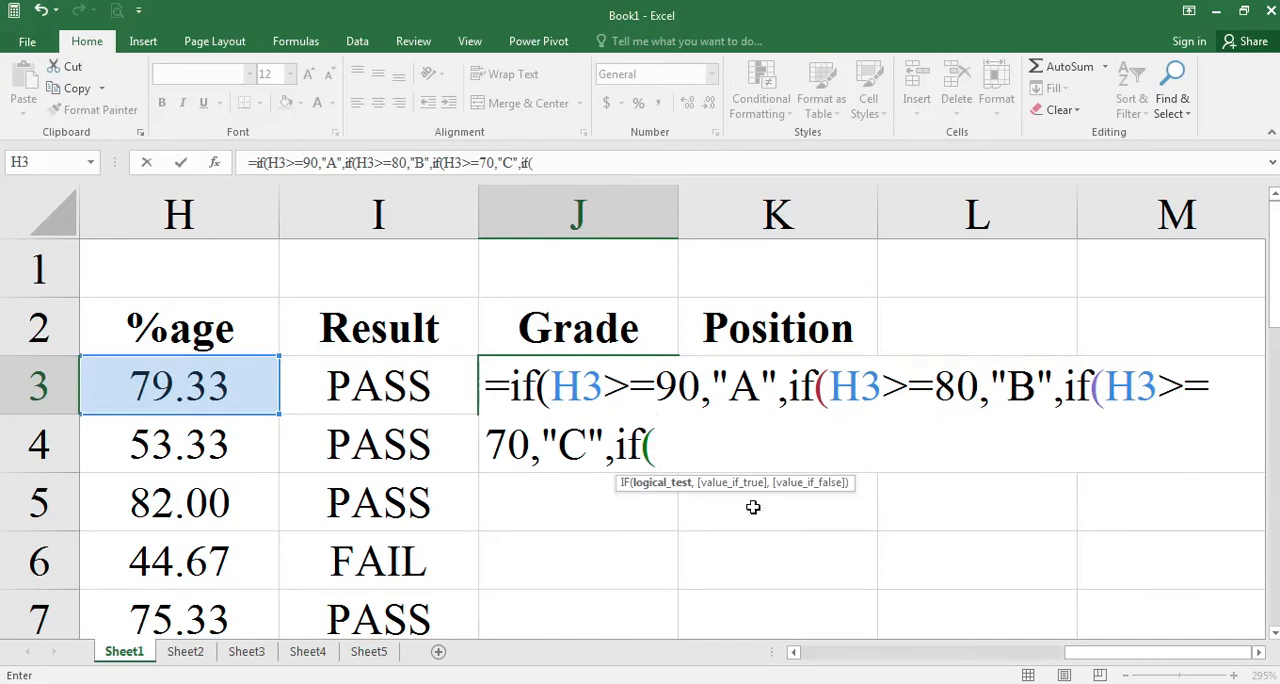
text(h)
key(BackSpace)
text(H3)
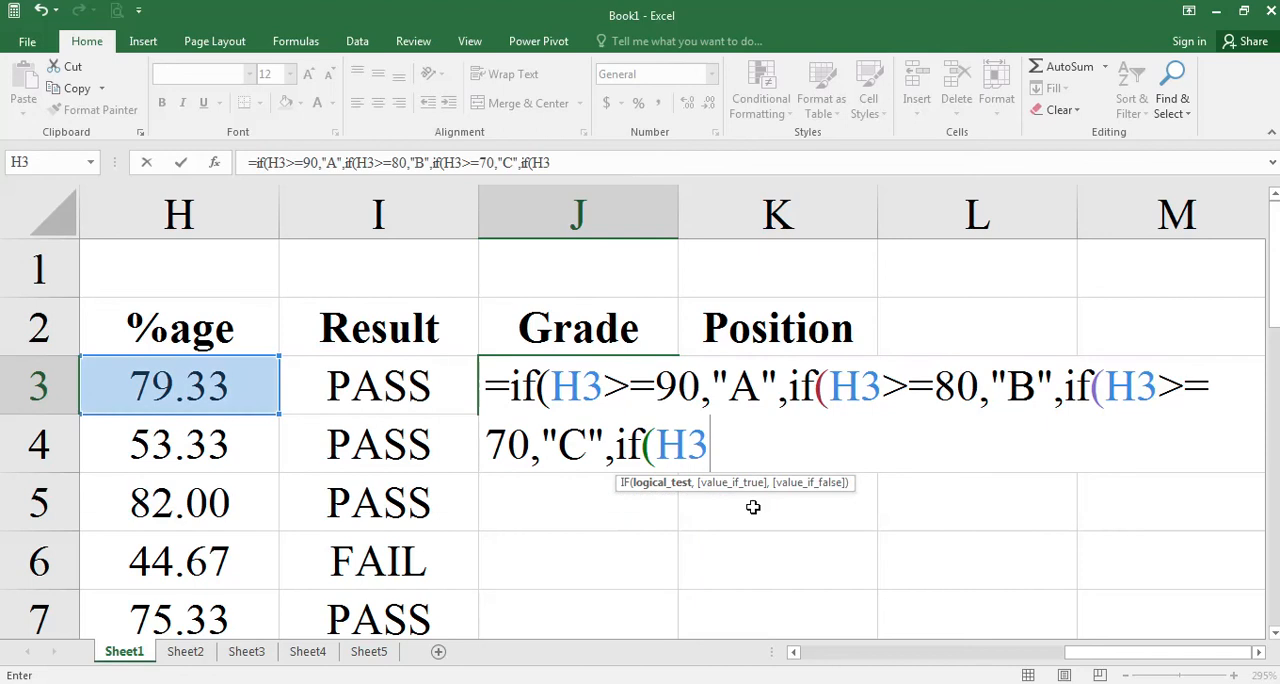
text(>=50)
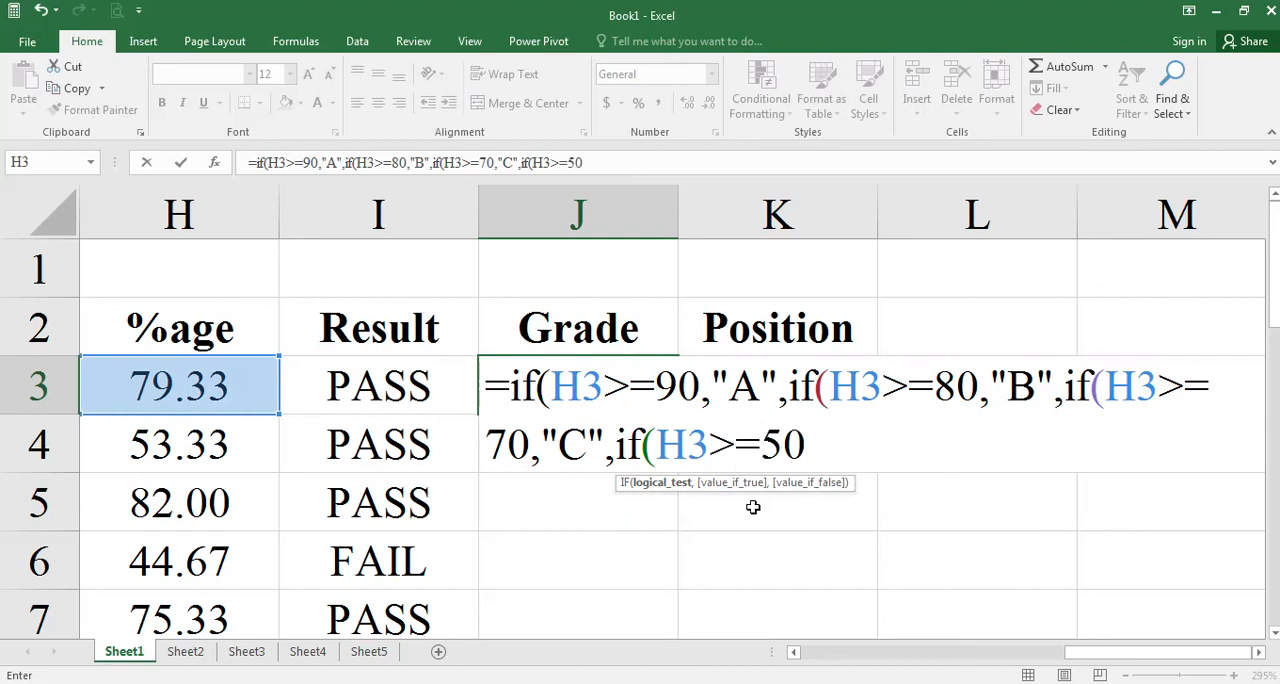
text(,)
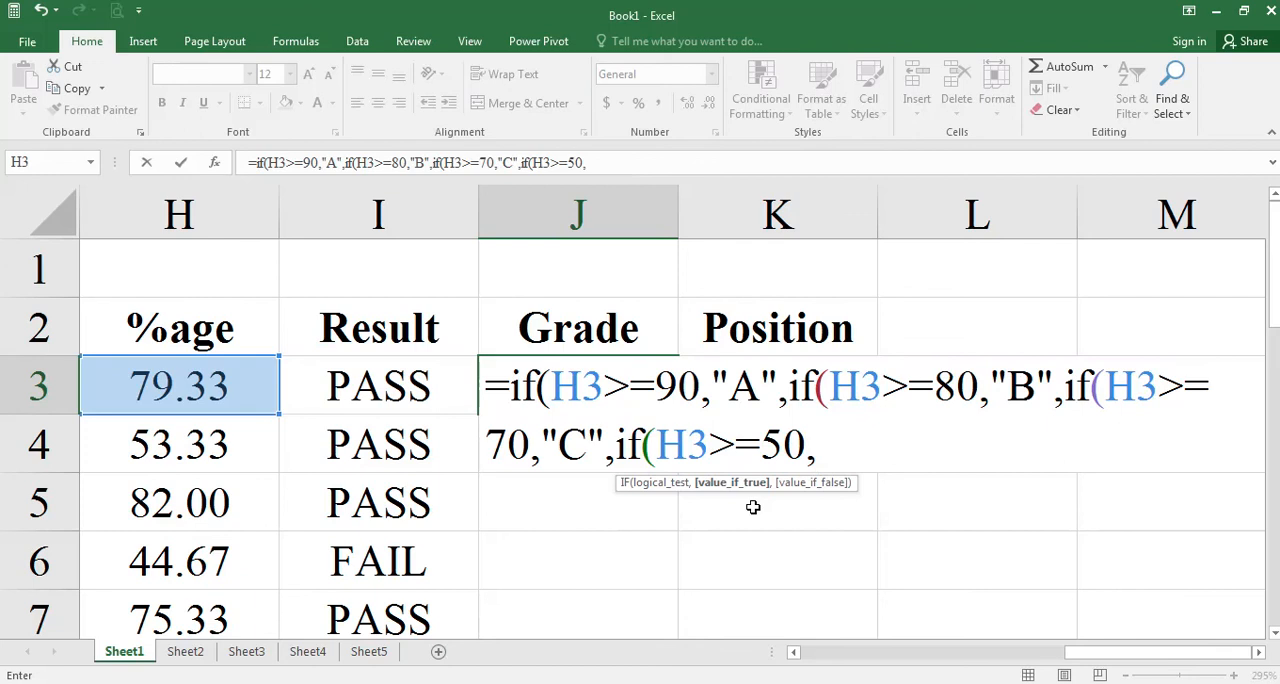
text("D")
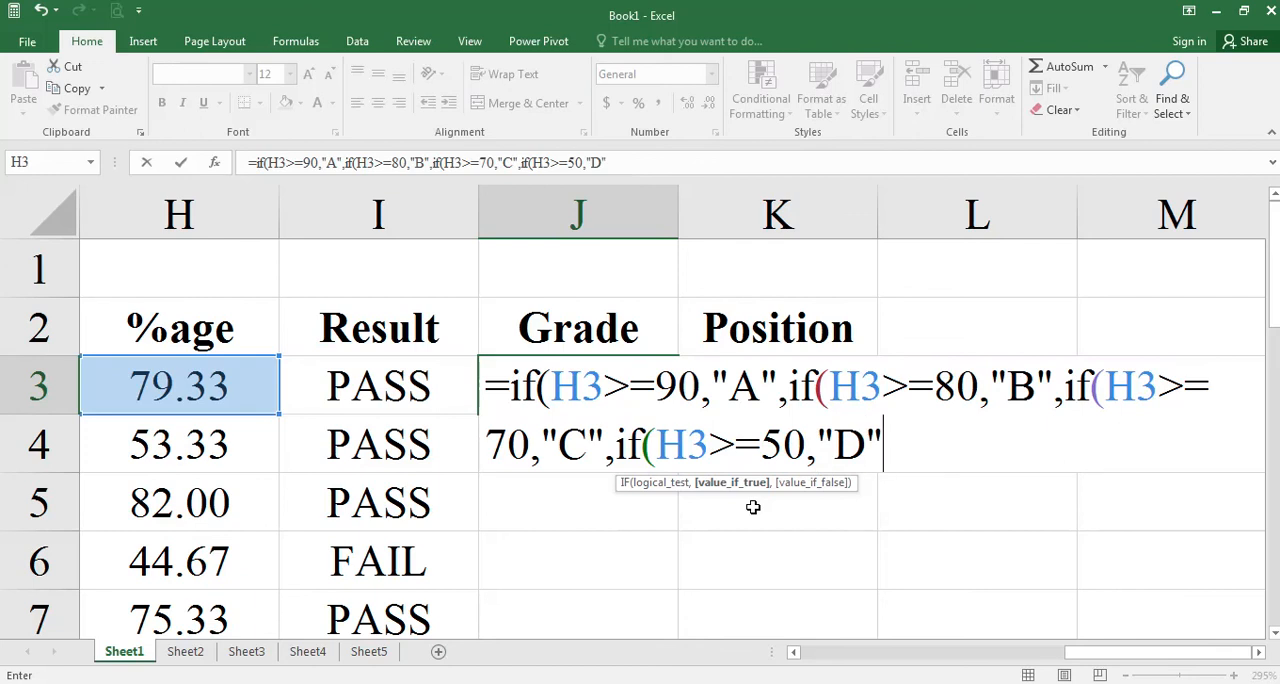
text(,)
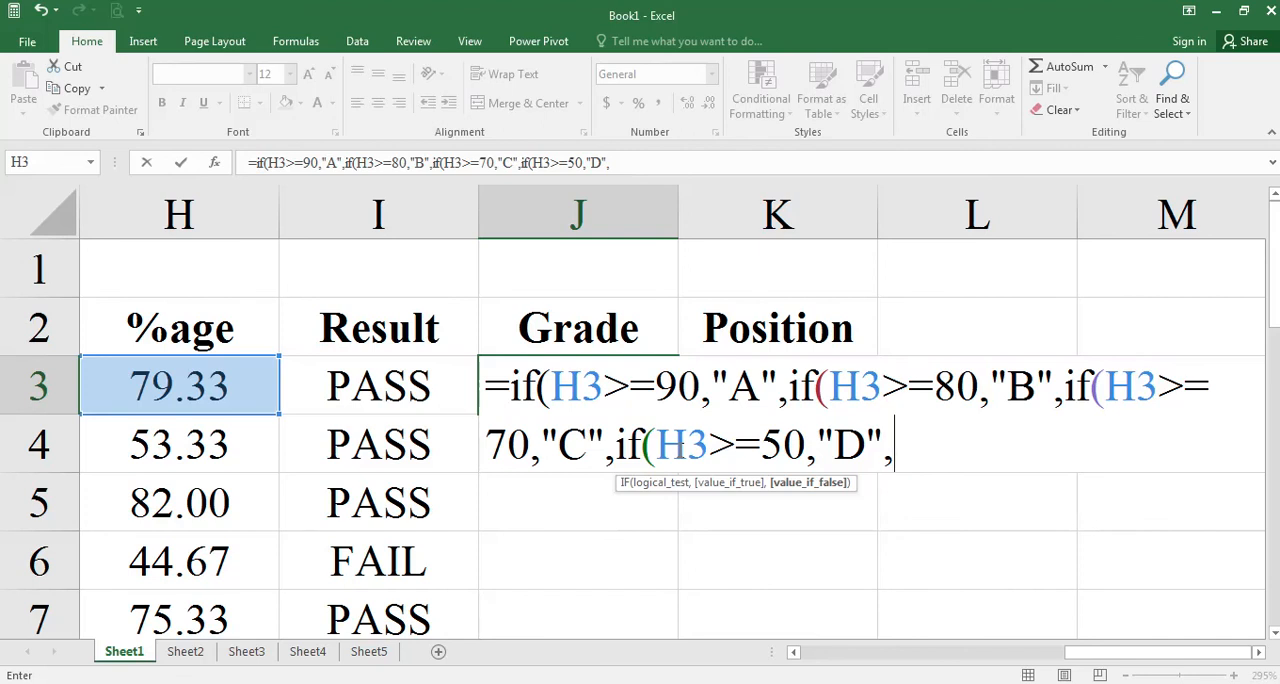
Finish the J3 formula with "F" as the final false argument, close all four nested IFs and enter it.
text("F")
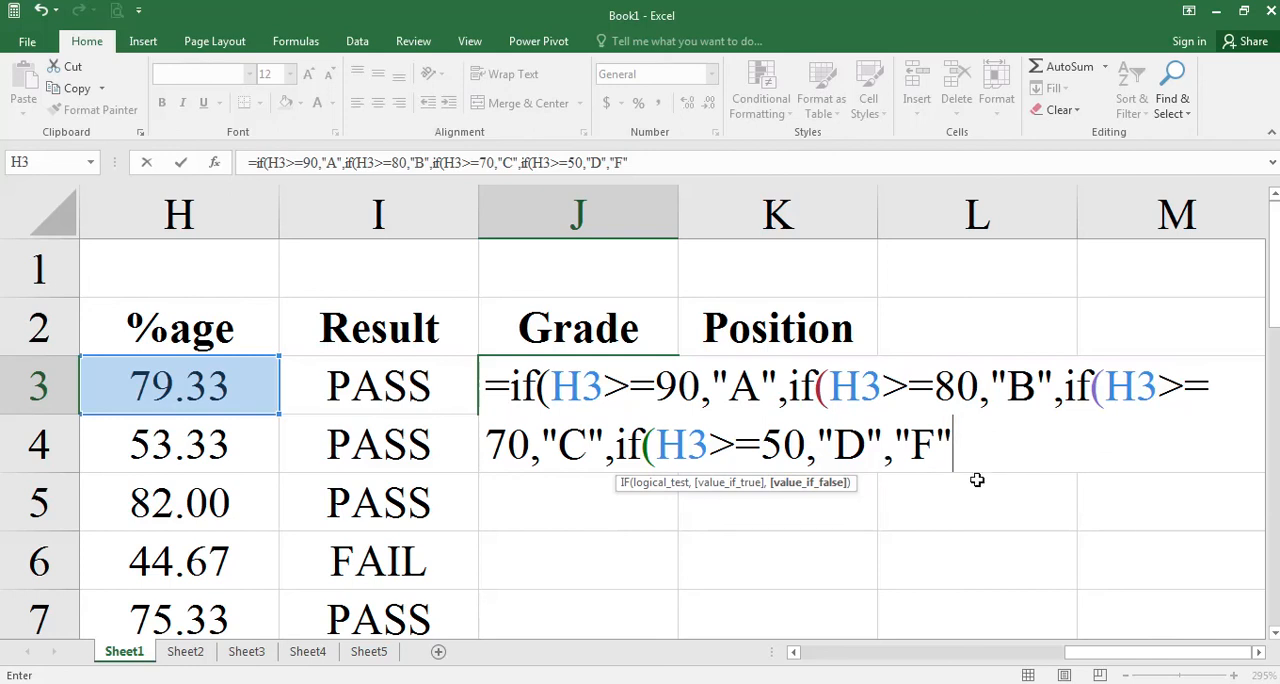
text())
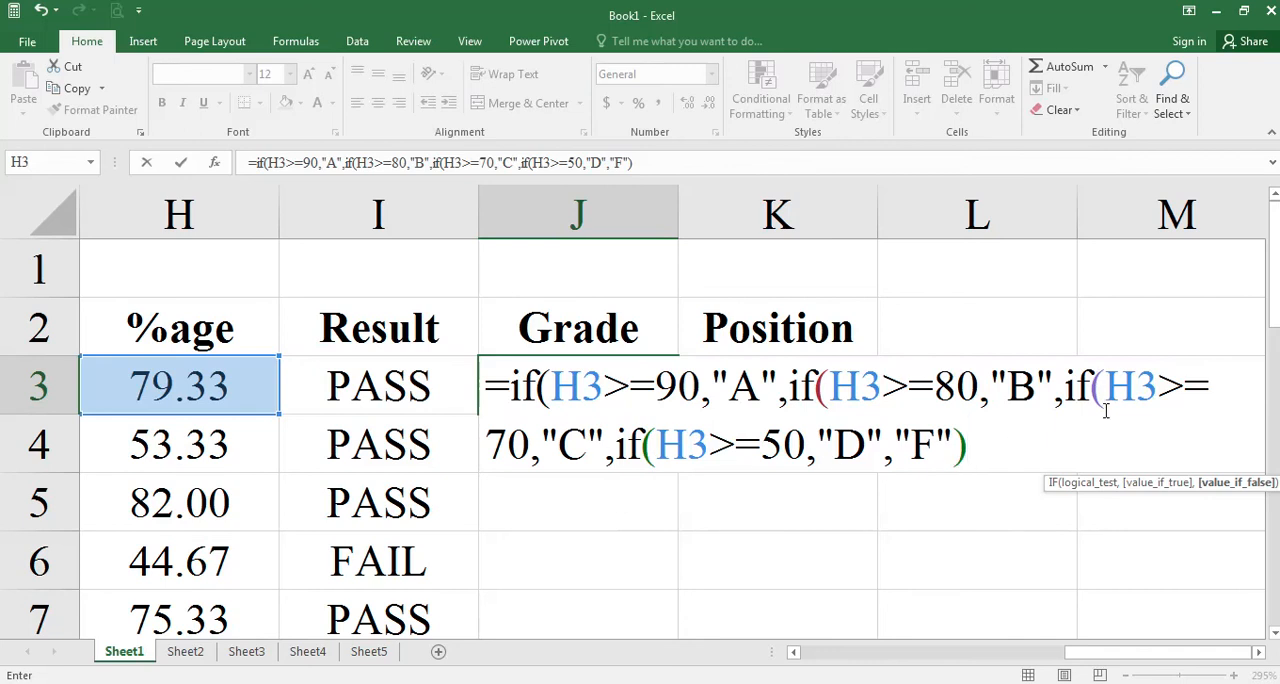
text())
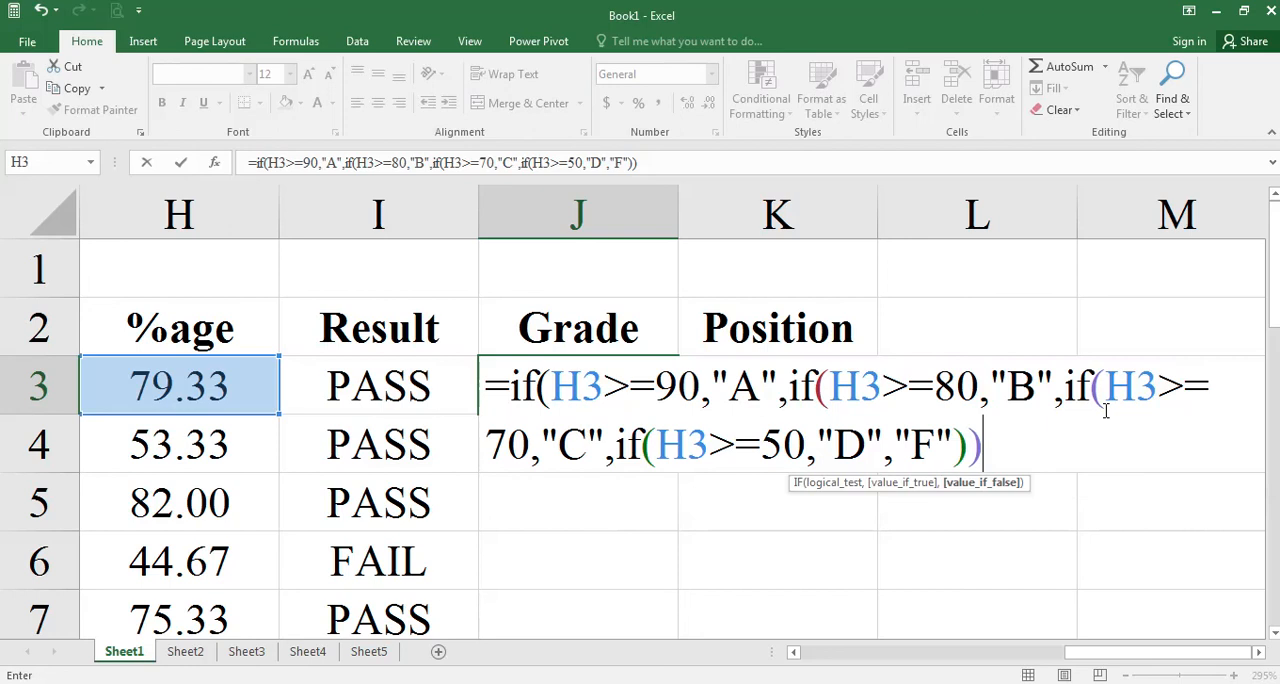
text()))
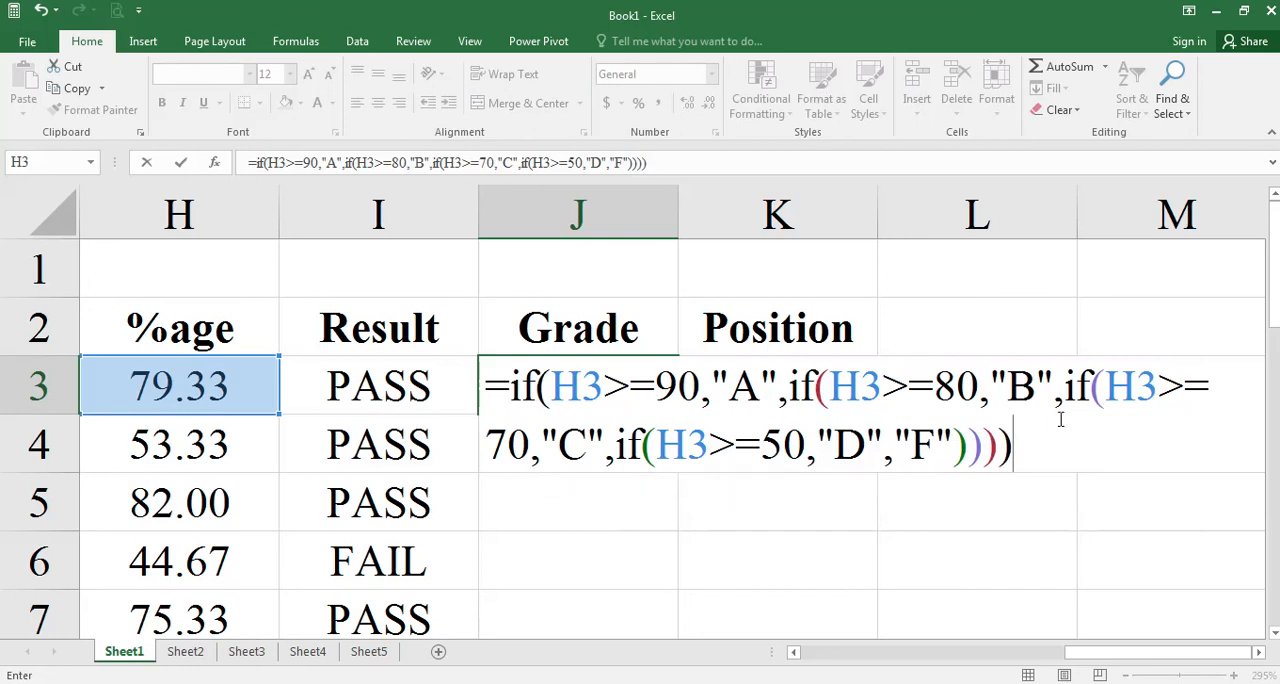
key(Return)
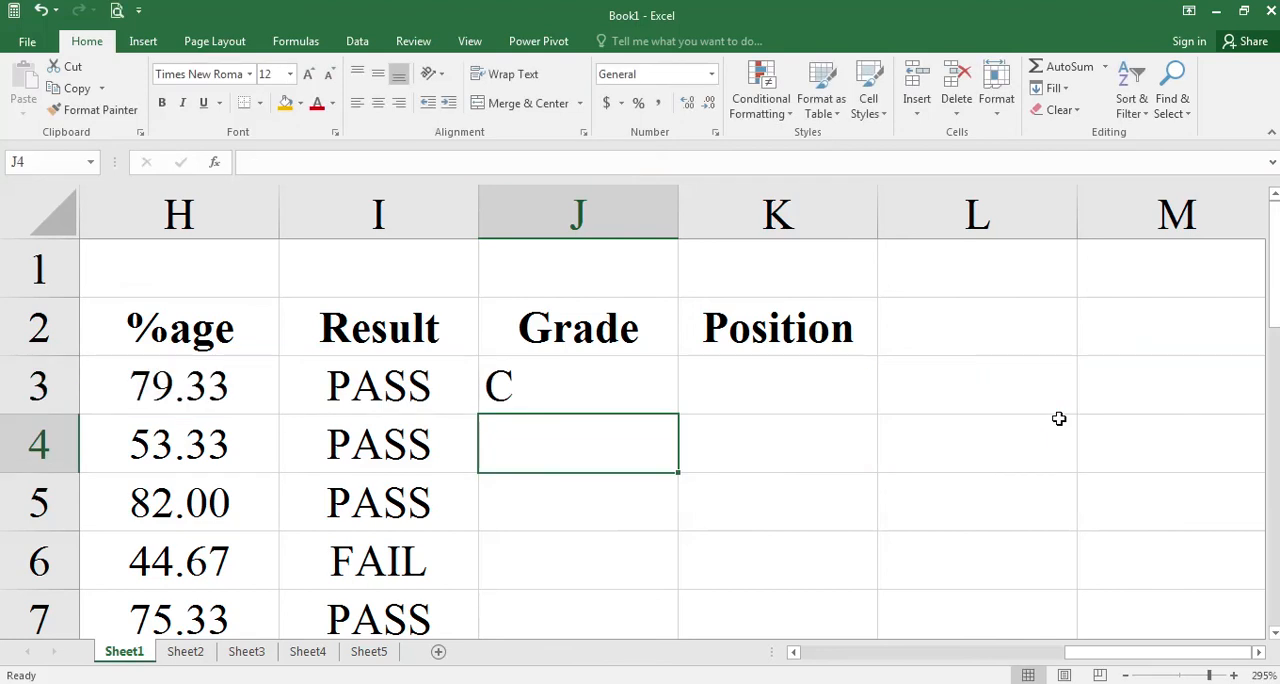
Center the contents of the Grade column (J) and fill the J3 grade formula down to J12.
scroll(886, 445, down, 6)
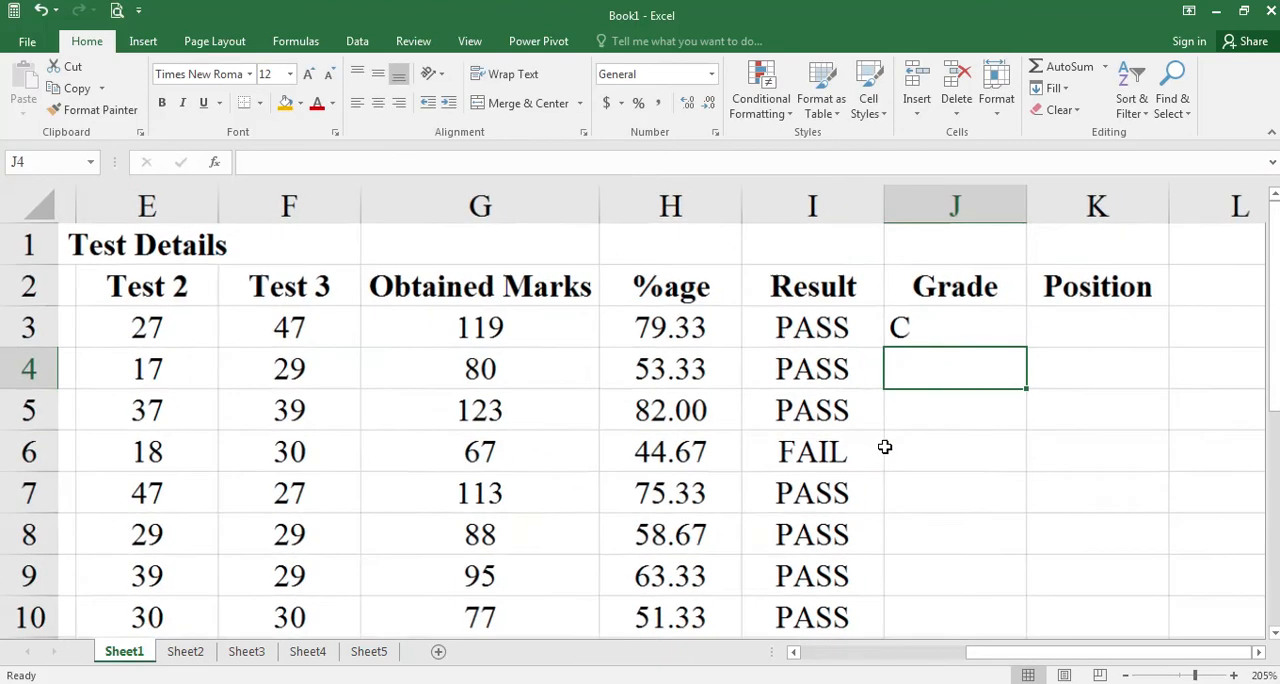
scroll(885, 447, down, 3)
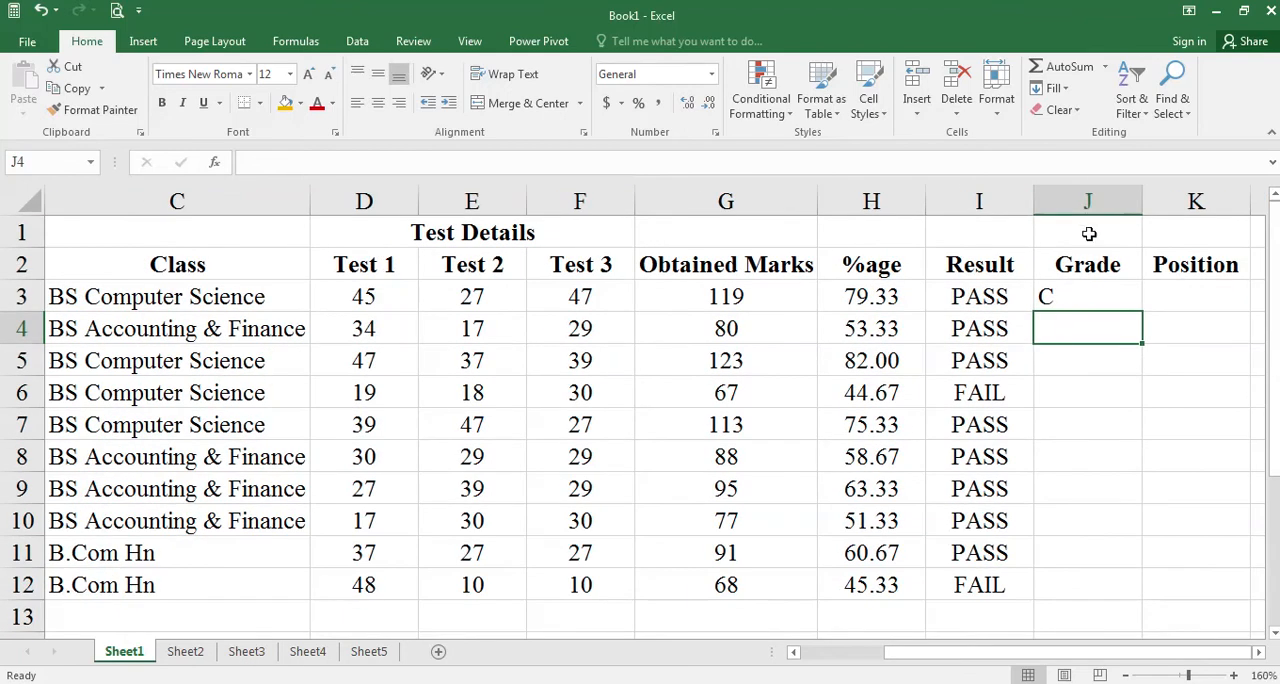
click(1085, 200)
click(378, 103)
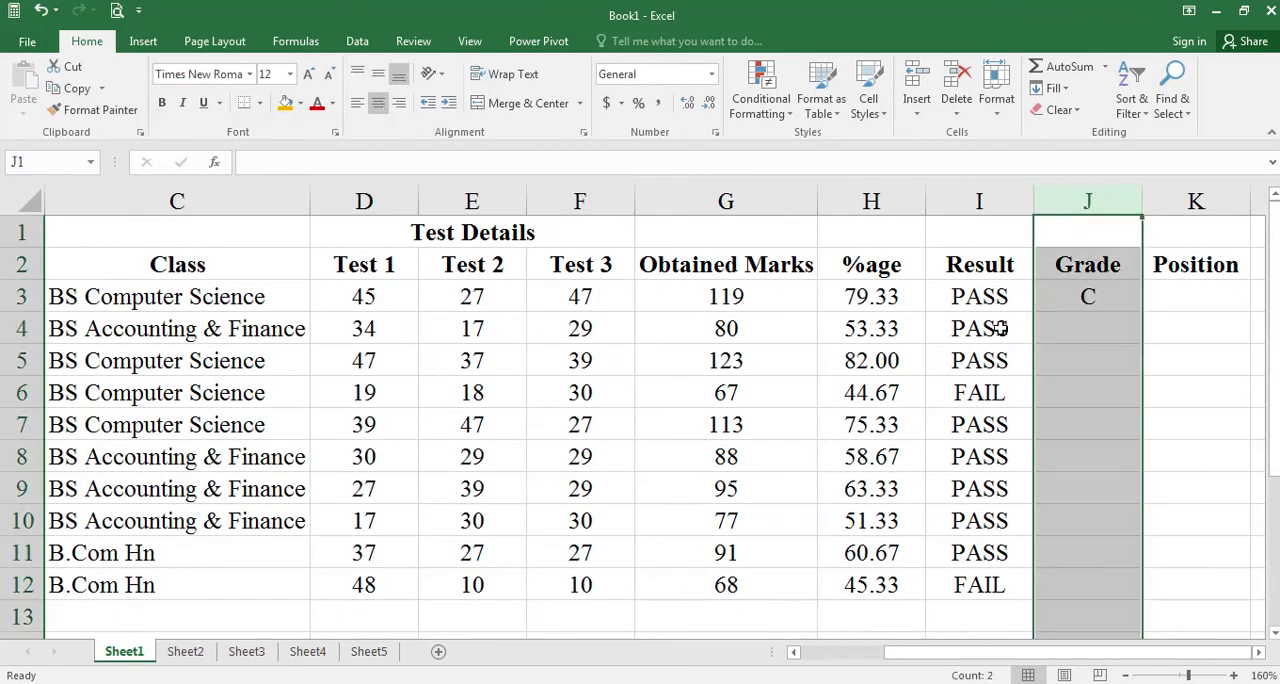
click(1063, 296)
double_click(1142, 313)
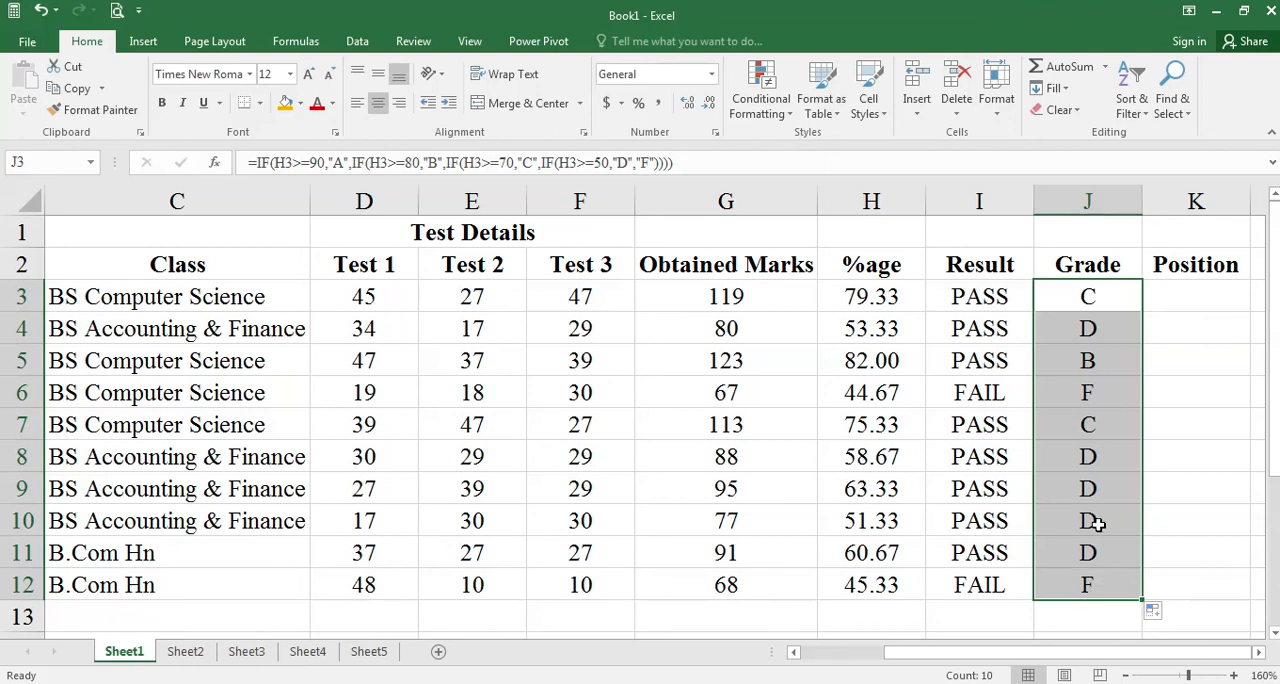
Set the row 9 Test 3 mark (F9) to 49 to test the grade formula.
click(550, 485)
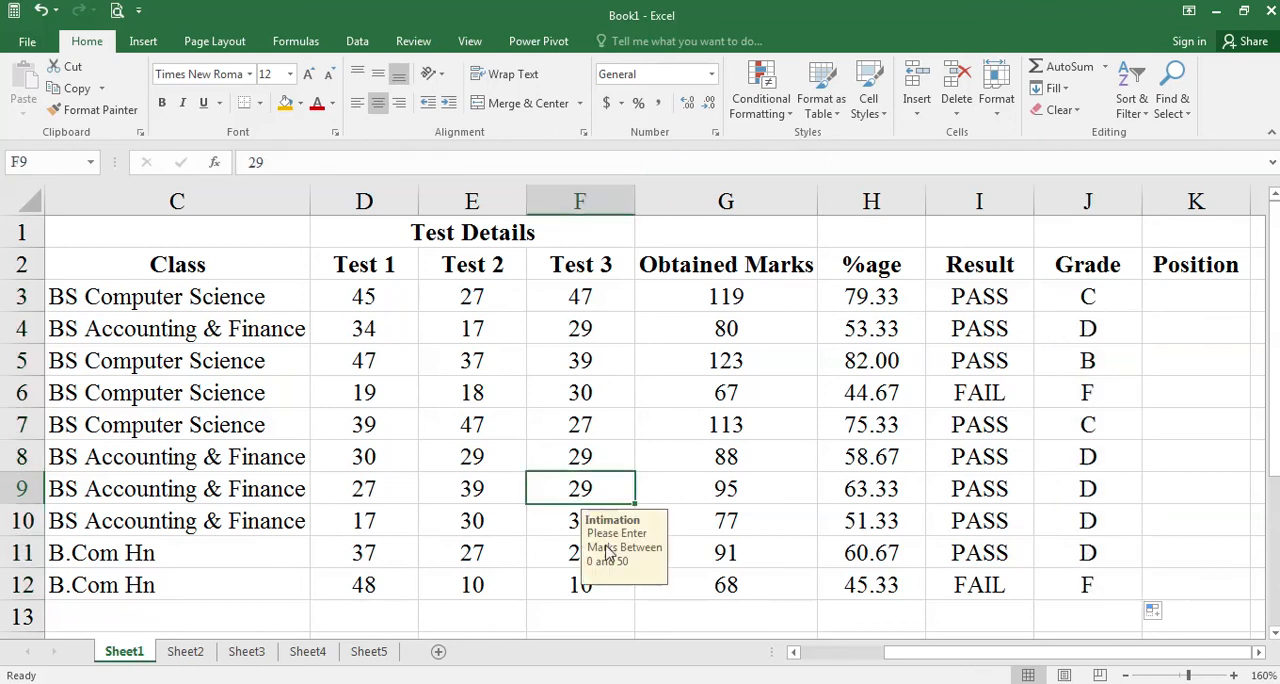
text(49)
key(Return)
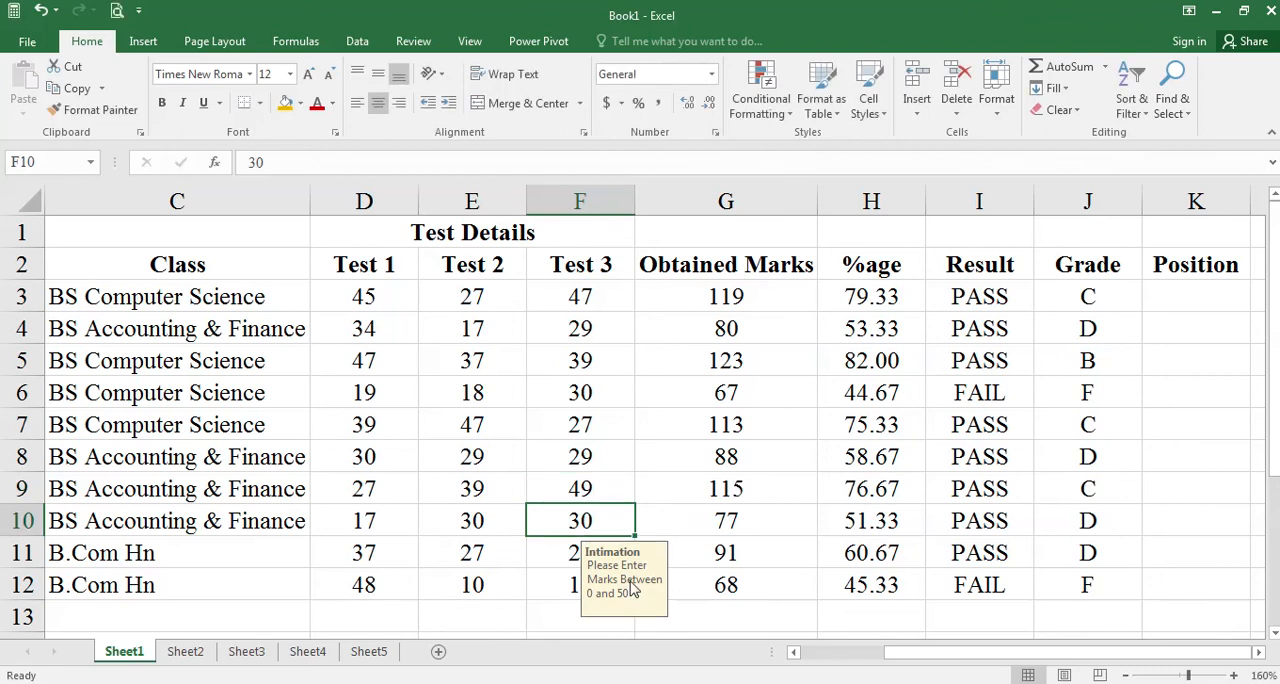
Set the row 12 marks to 39 for Test 2 (E12) and 47 for Test 3 (F12).
key(Return)
key(Return)
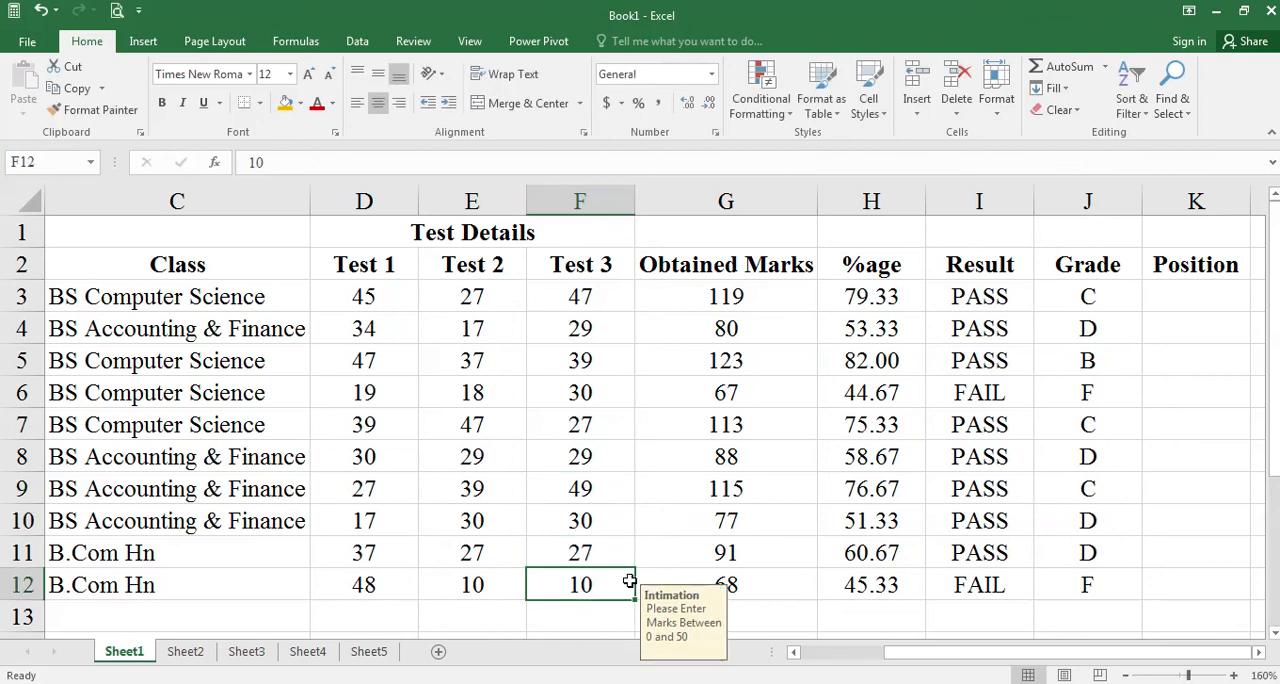
key(Left)
key(Left)
key(Right)
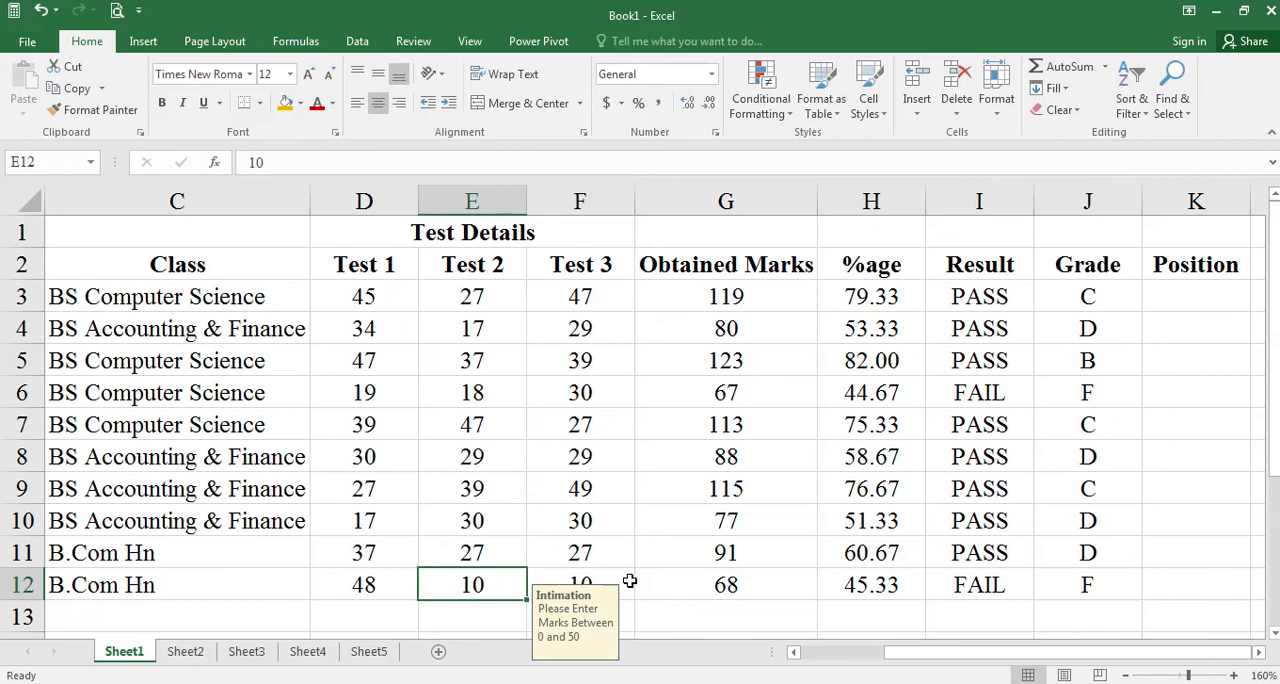
text(39)
key(Return)
key(Up)
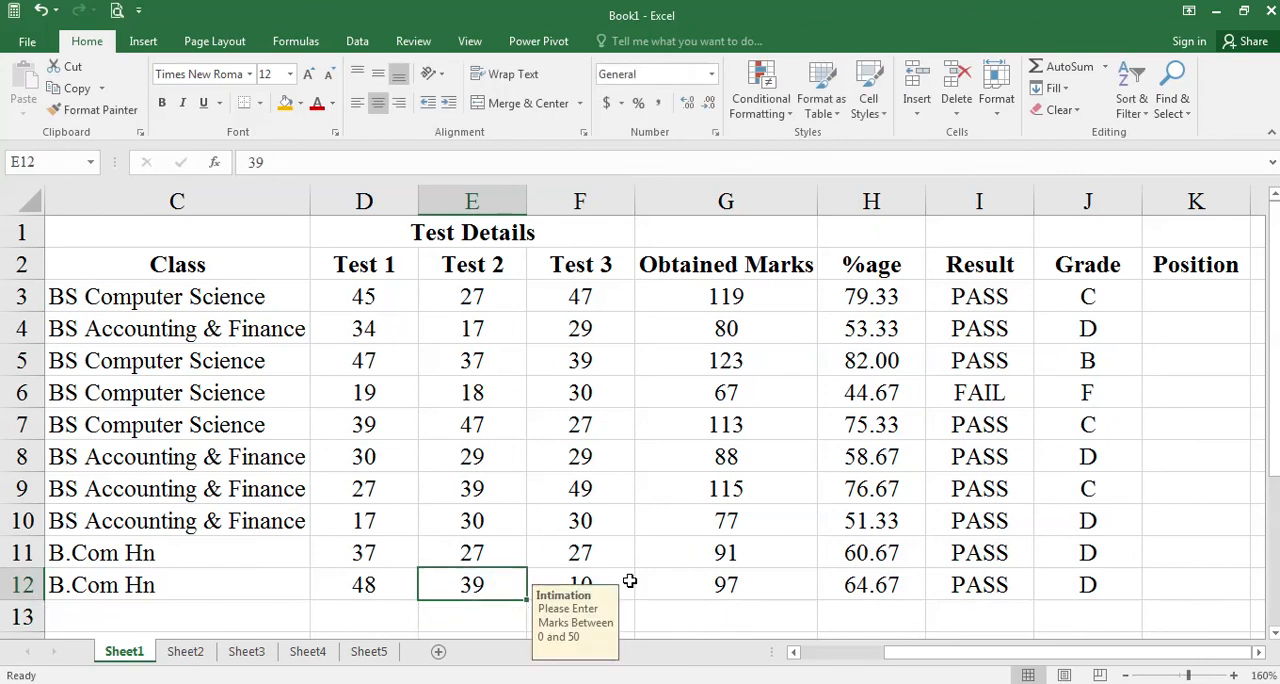
key(Right)
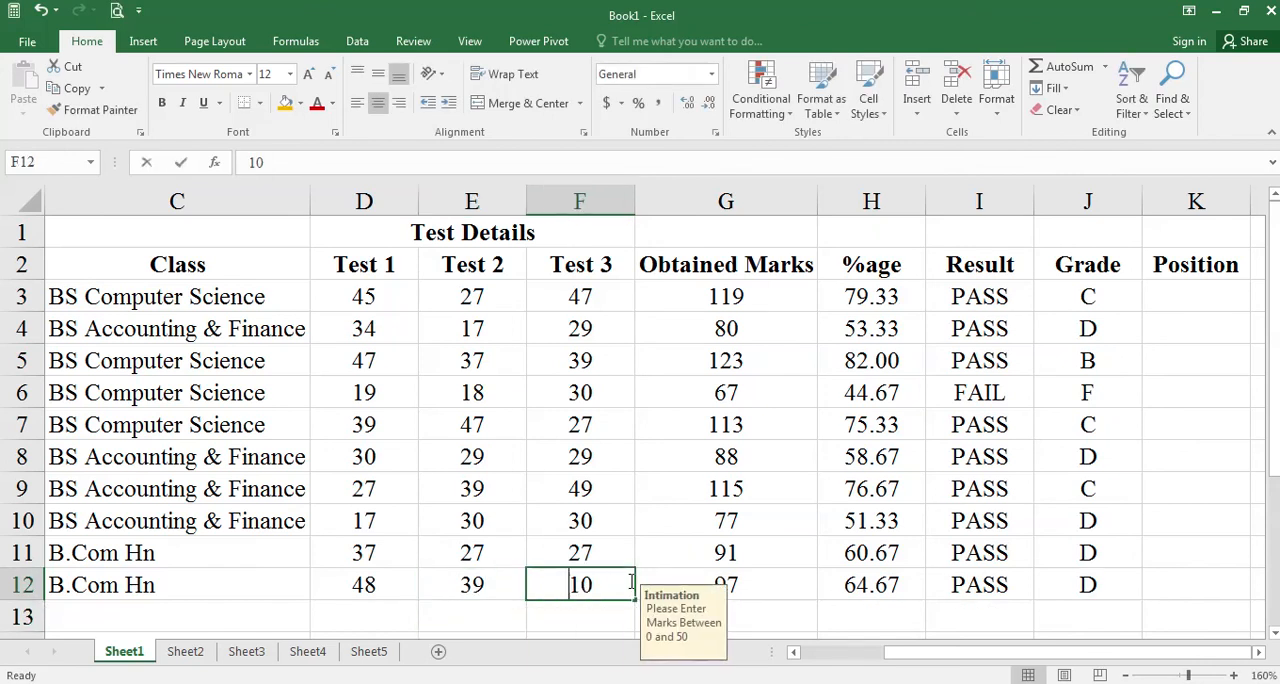
text(47)
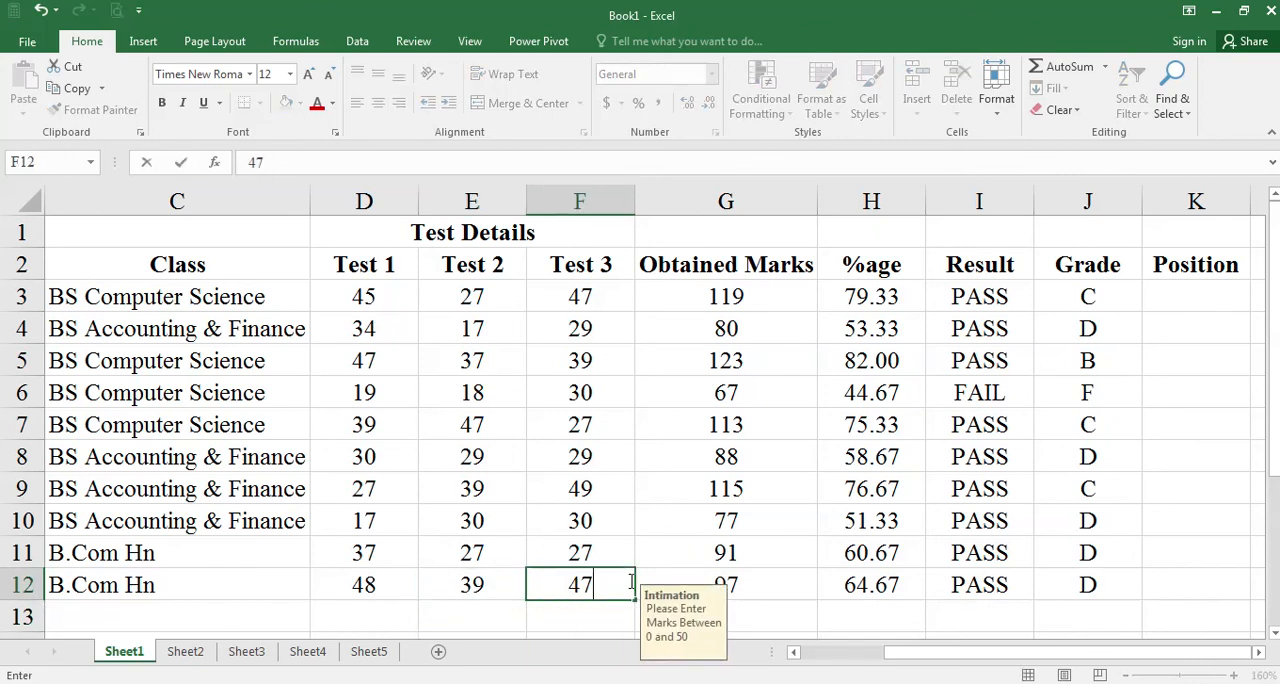
key(Return)
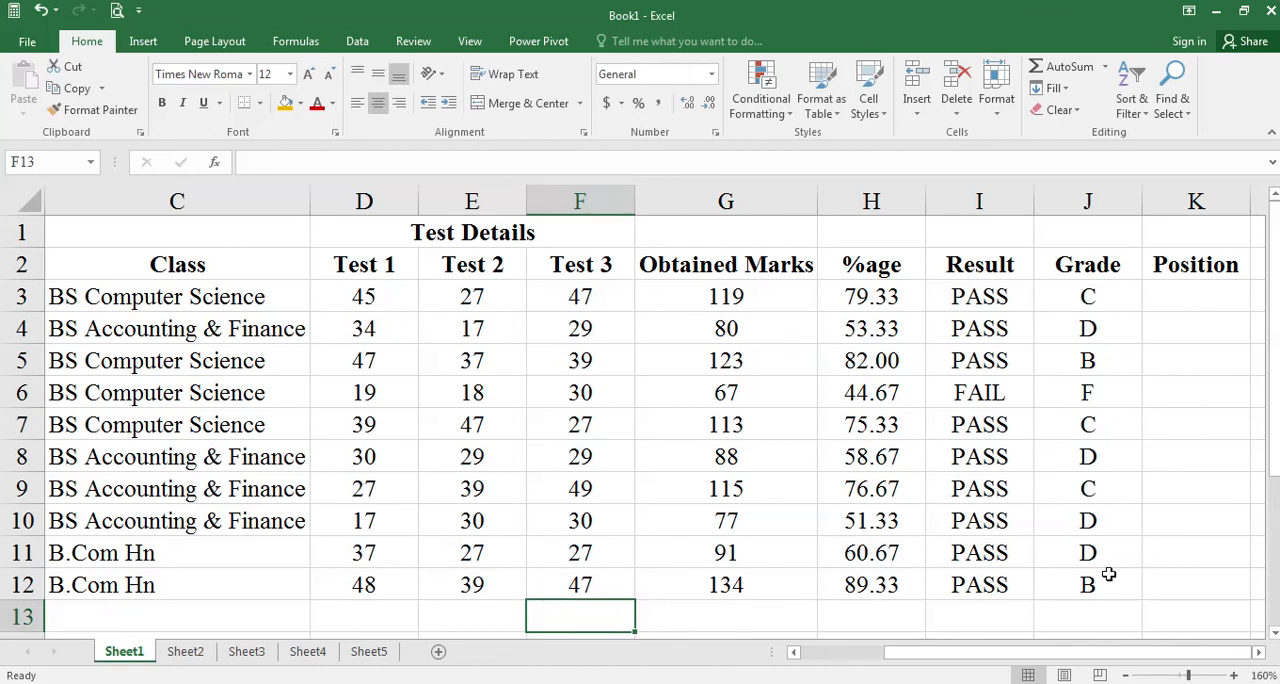
Set the row 12 Test 1 mark (D12) to 49 and review the Result formula in I12 and Grade formula in J3.
click(398, 583)
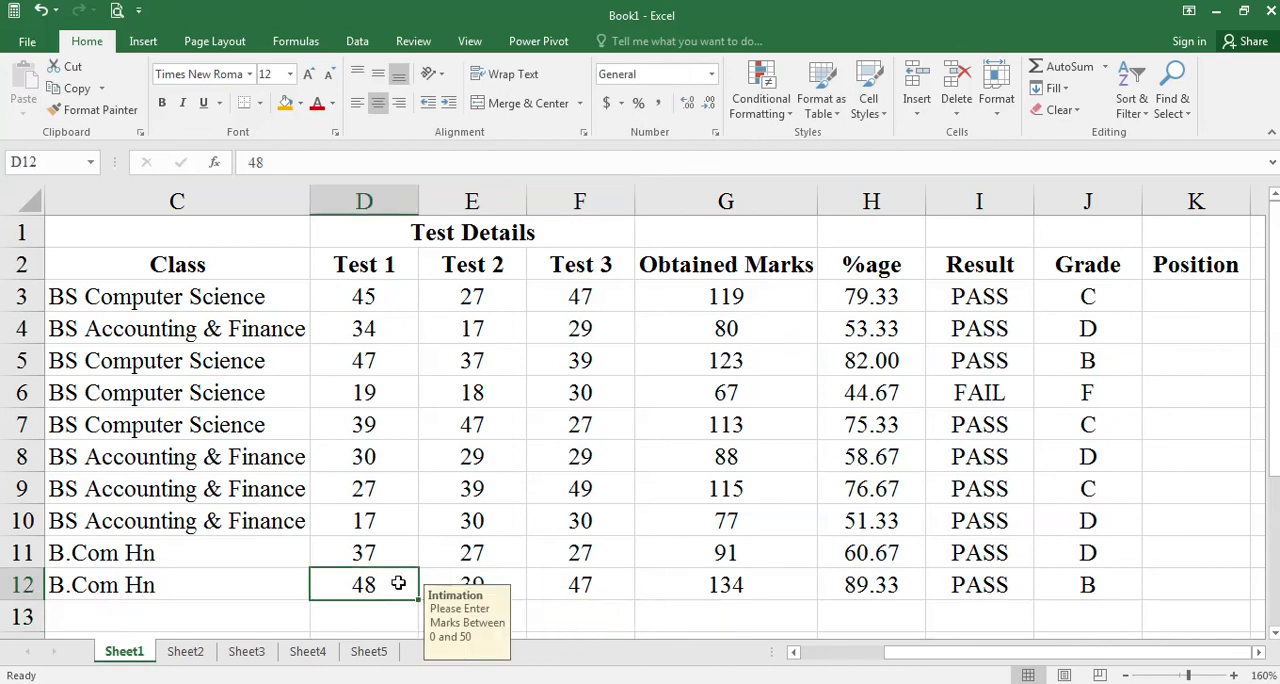
text(49)
key(Tab)
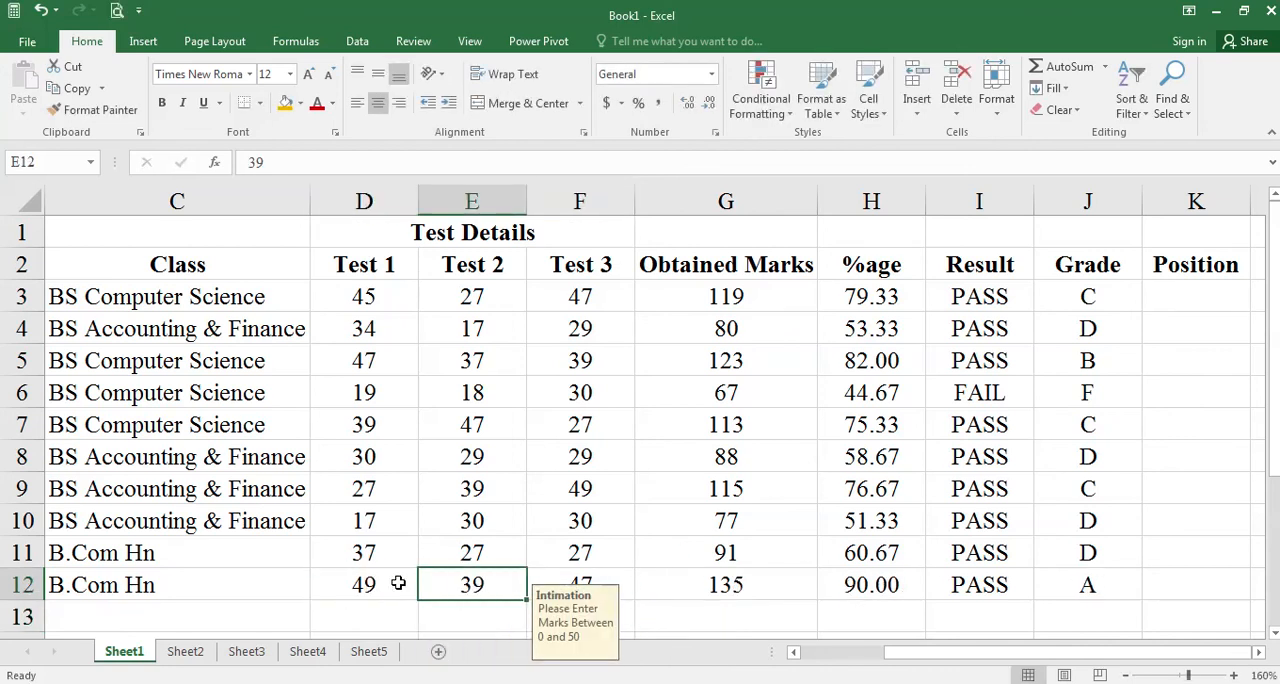
click(964, 586)
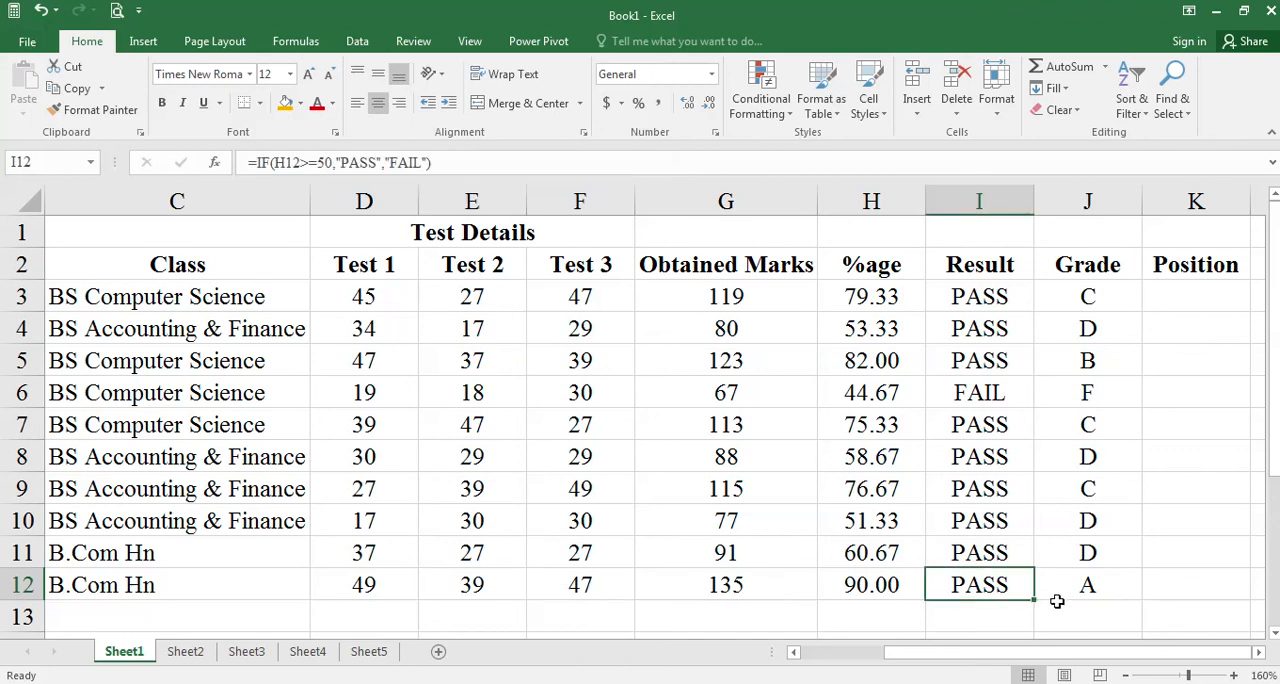
click(1098, 297)
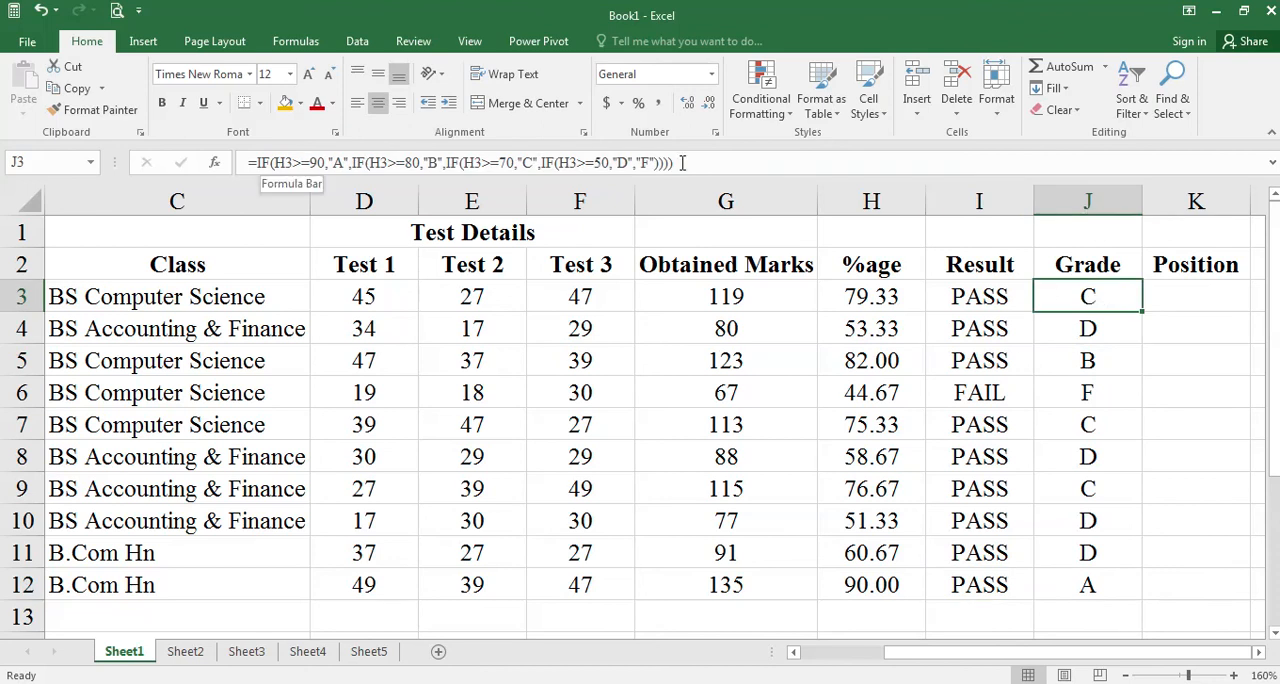
Switch to the Word document Document1, highlight the requirement about calculating positions with the RANK function, and return to the Excel workbook.
click(1205, 297)
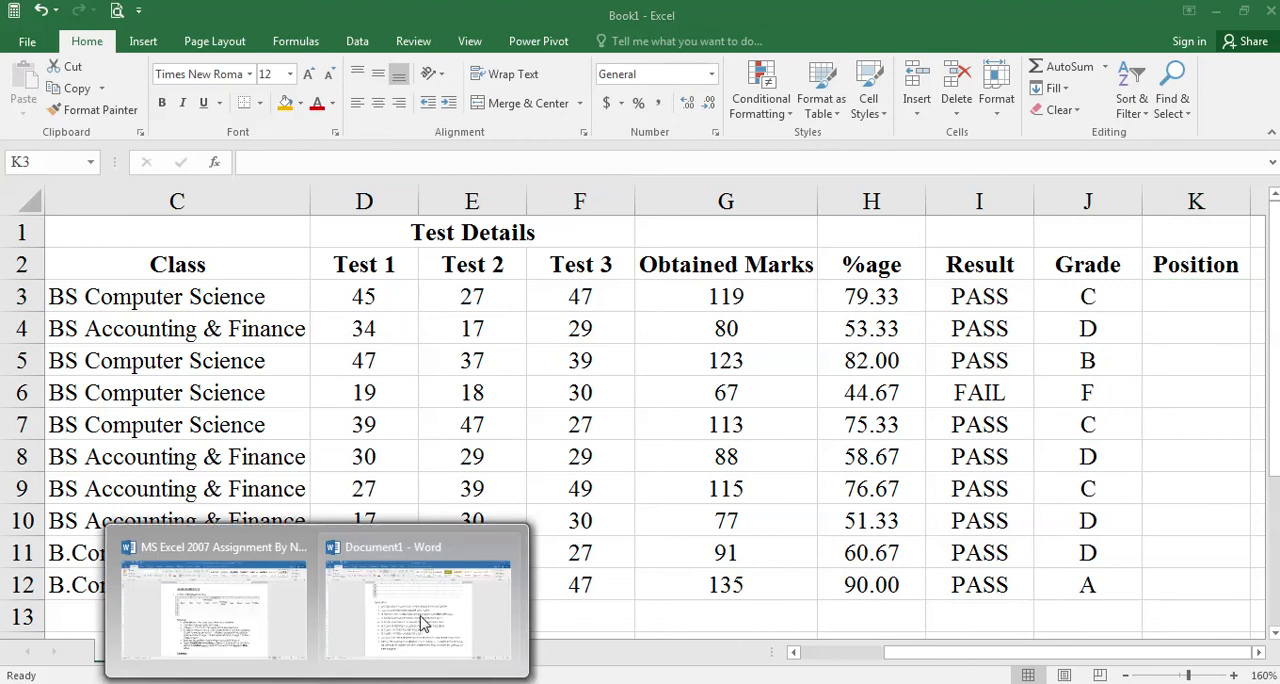
click(423, 618)
scroll(567, 500, down, 1)
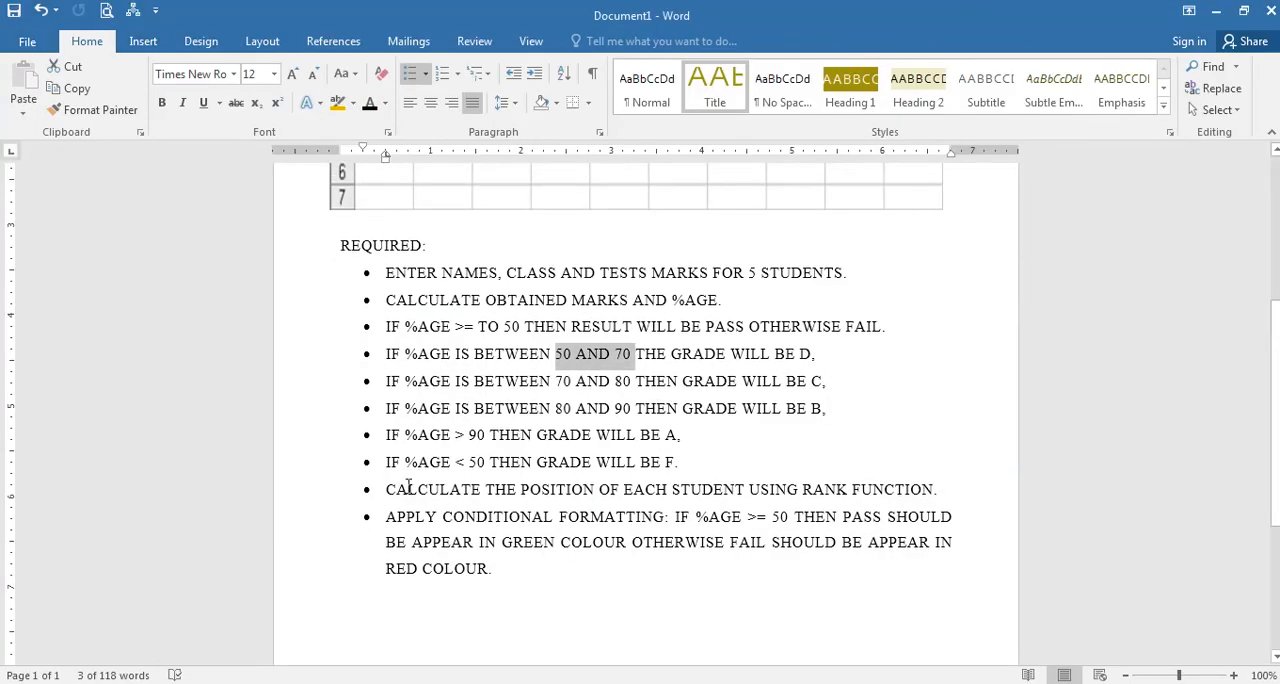
drag(383, 491, 911, 492)
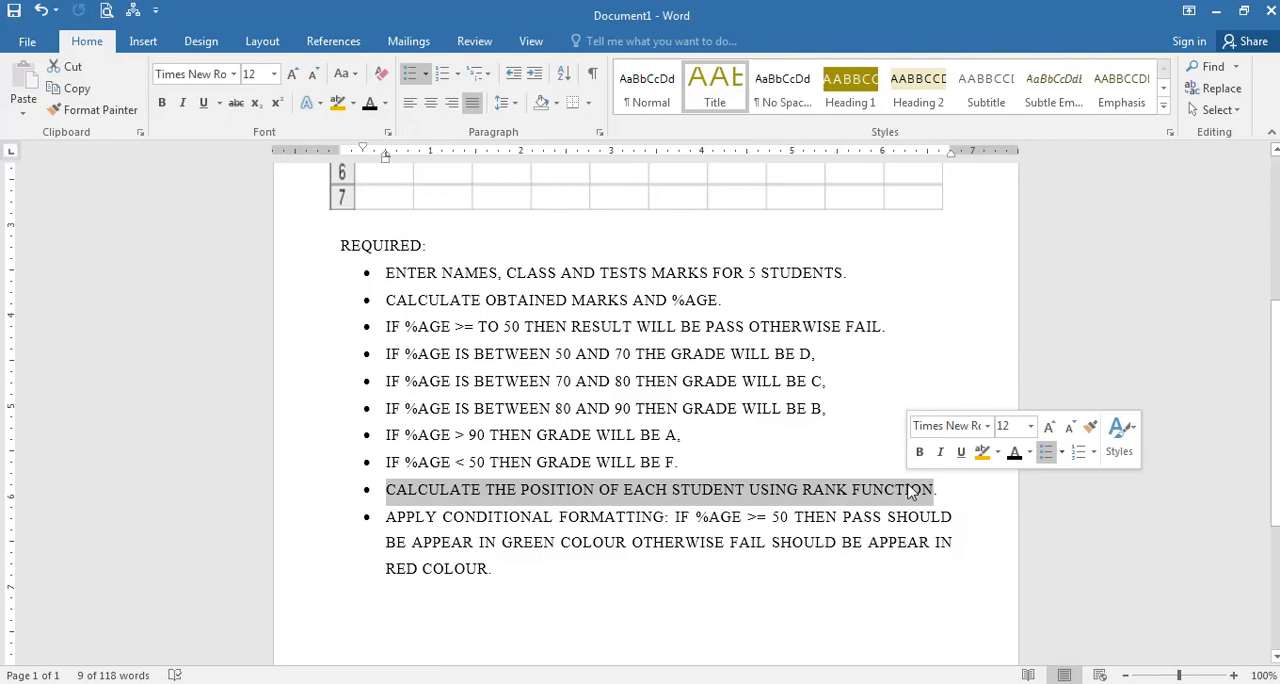
click(284, 682)
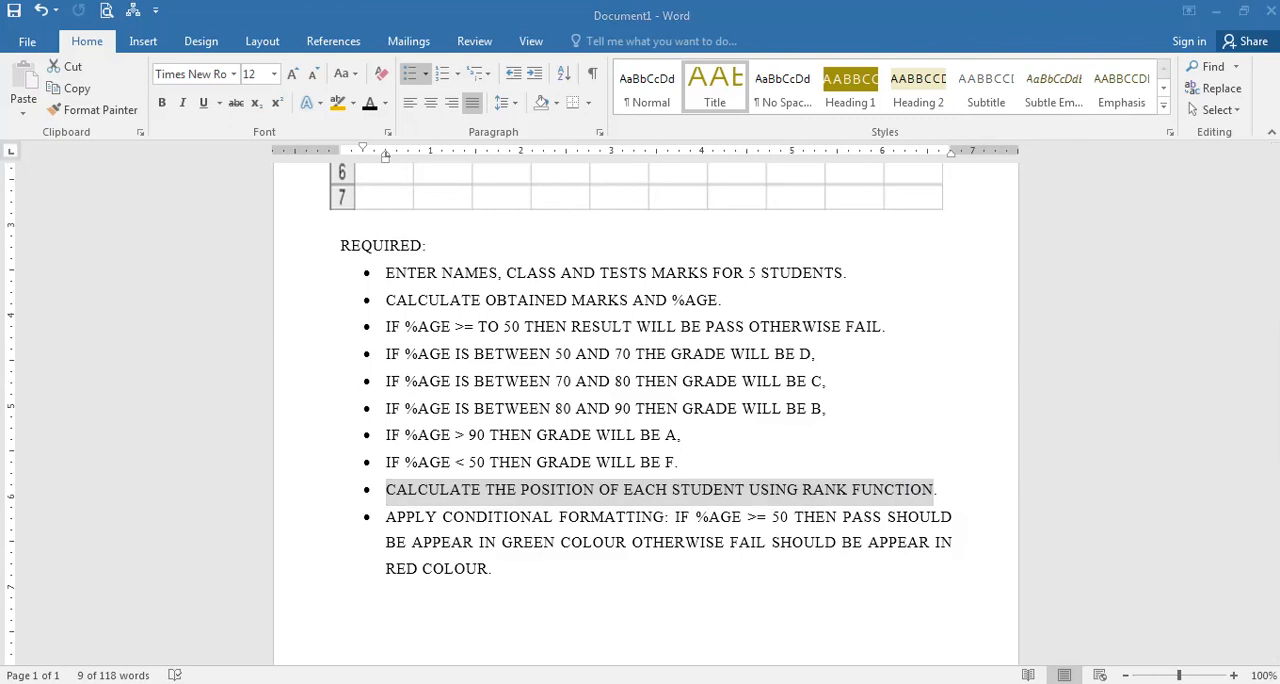
click(1122, 411)
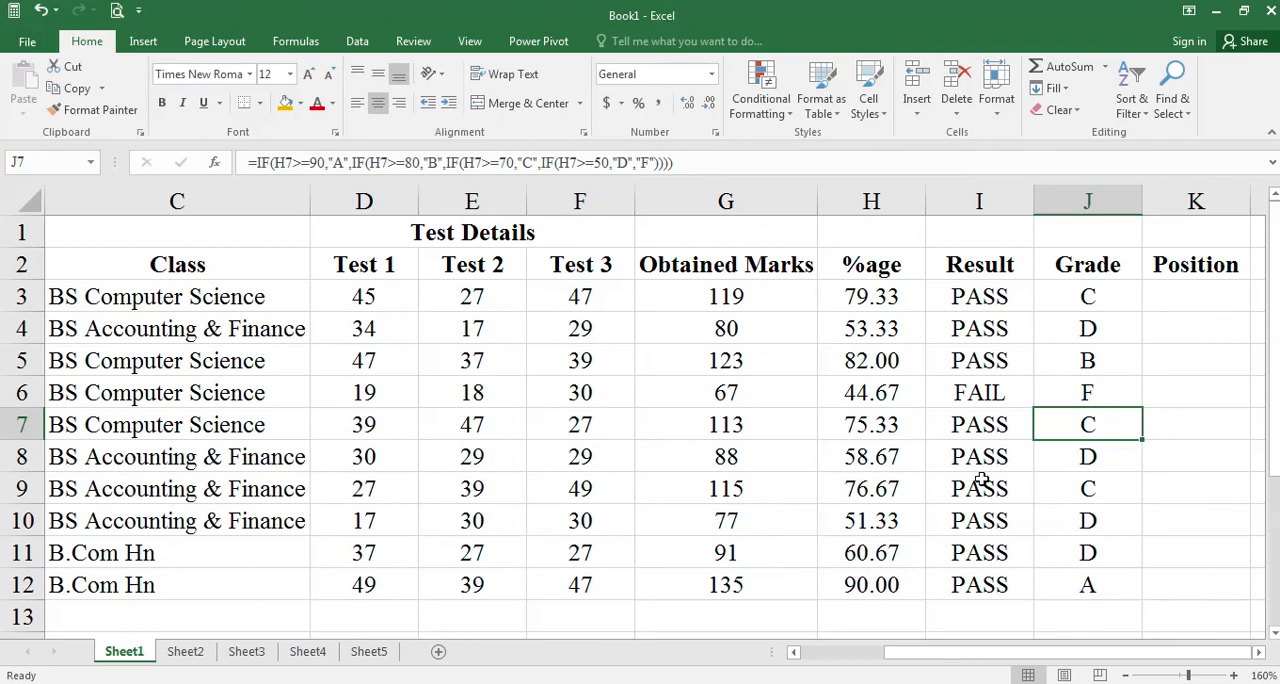
click(1202, 279)
click(1208, 292)
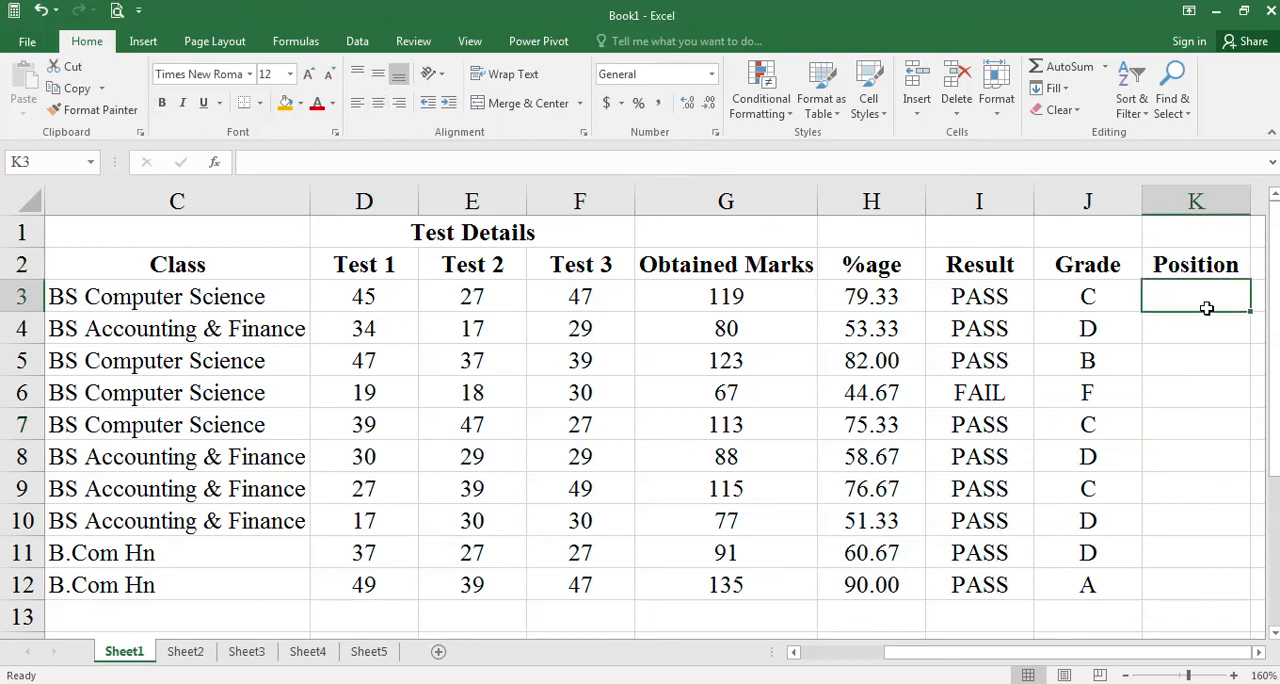
ctrl+scroll(1210, 404, up, 6)
ctrl+scroll(1210, 404, up, 2)
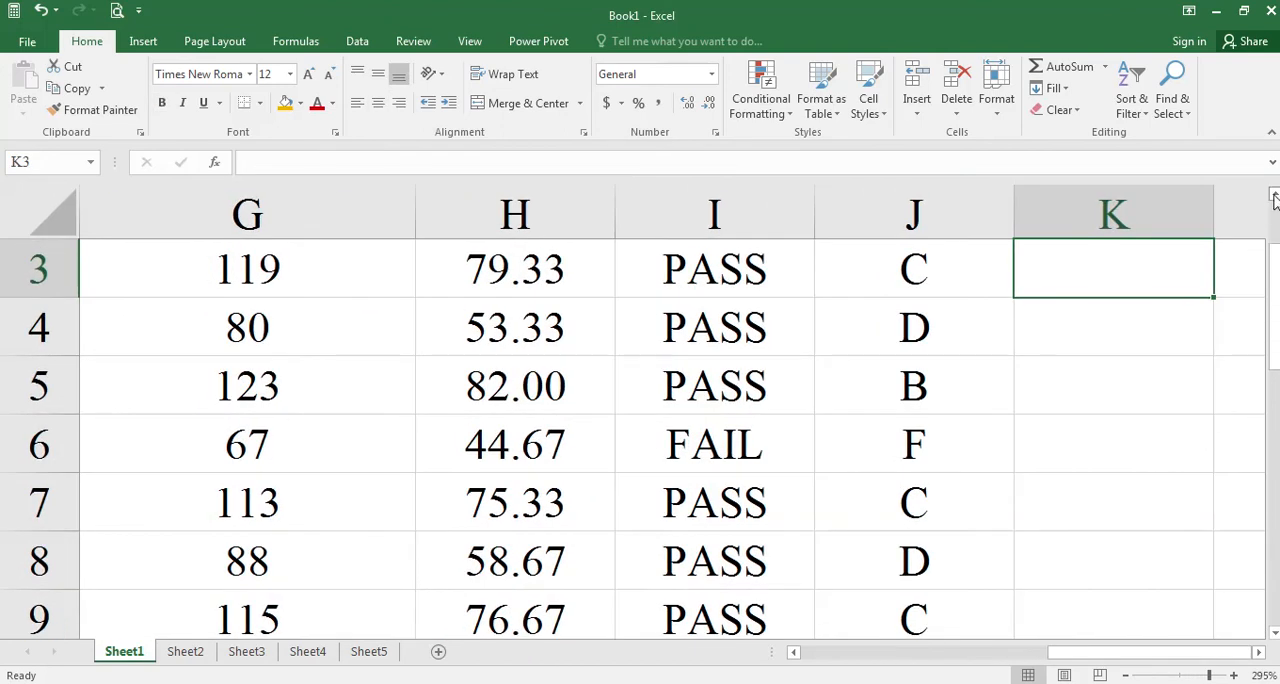
scroll(1256, 368, up, 1)
click(1258, 651)
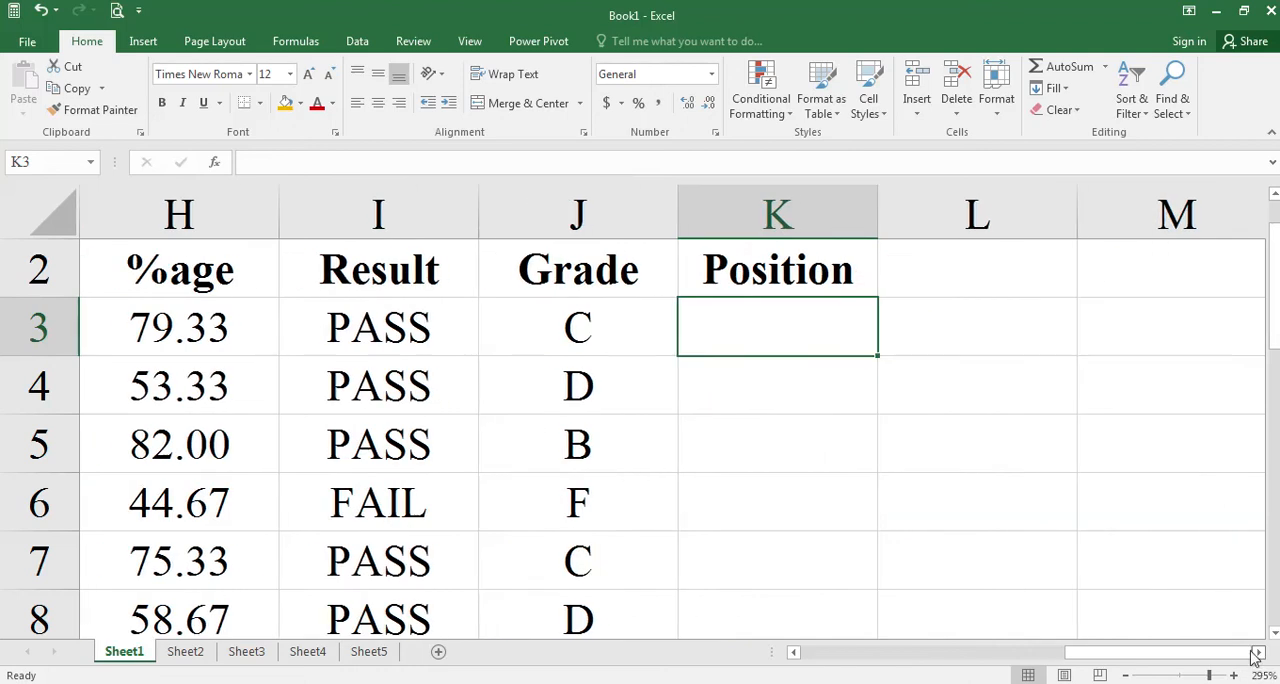
text(=)
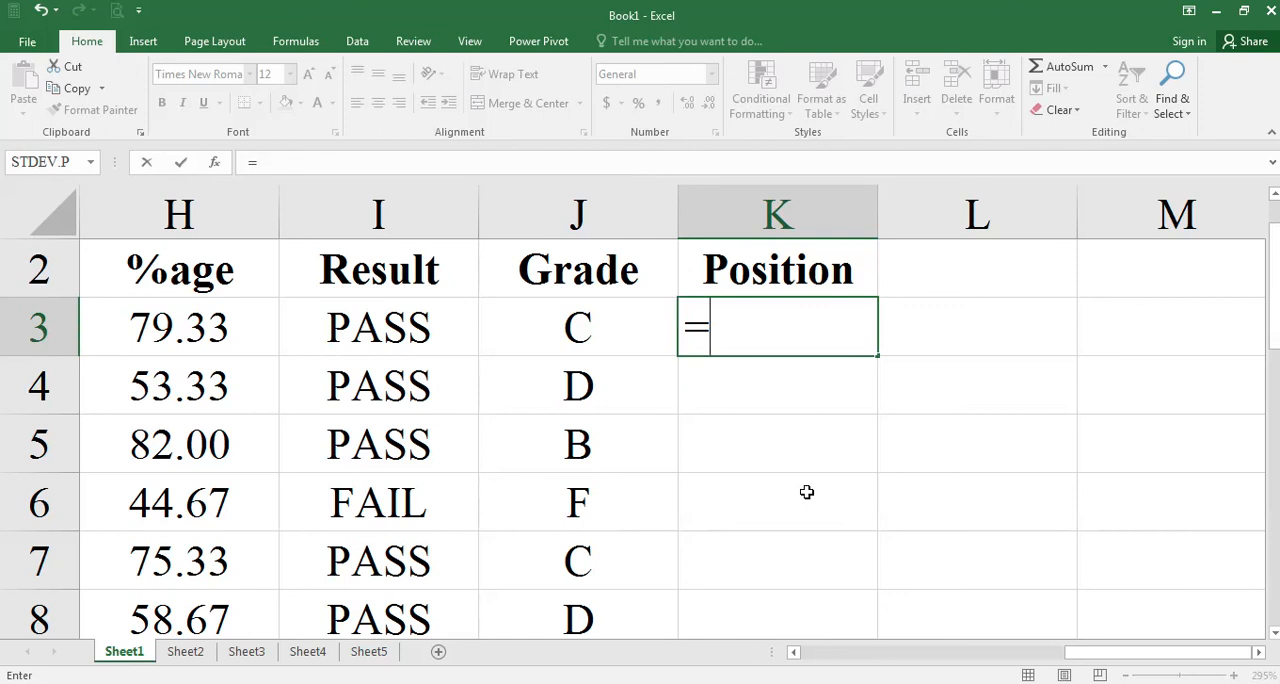
key(Escape)
key(Down)
scroll(814, 482, down, 1)
scroll(814, 482, down, 5)
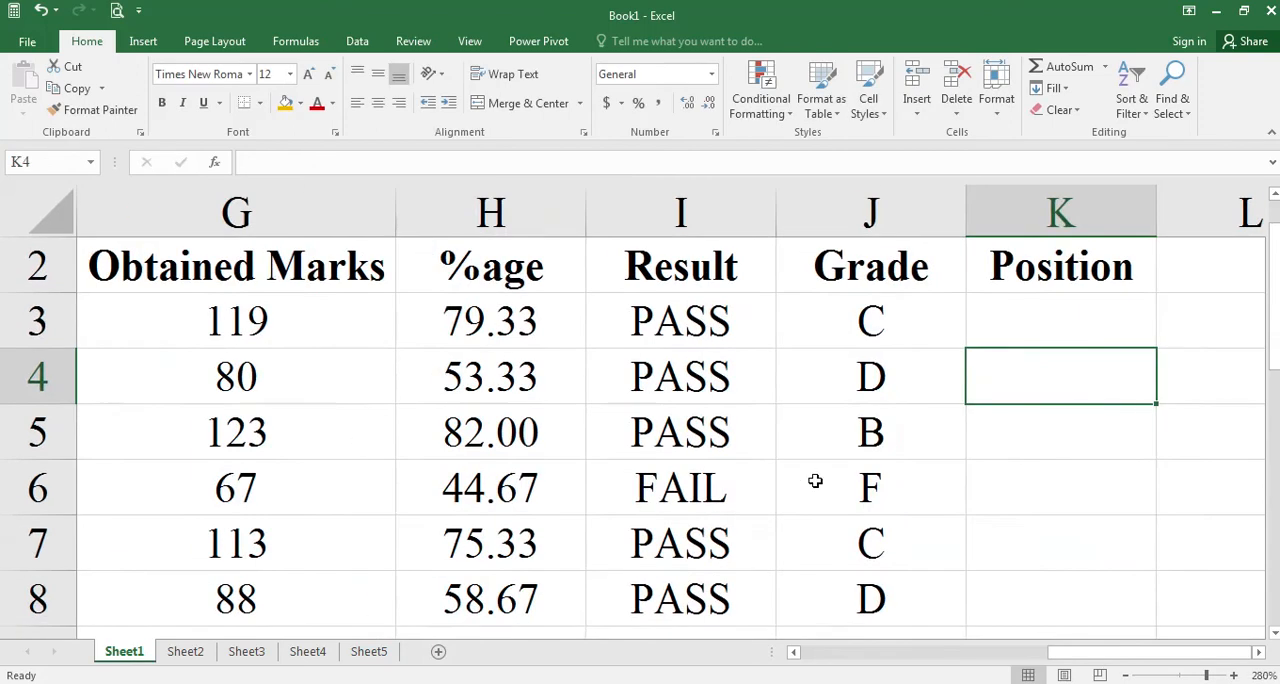
scroll(816, 480, down, 2)
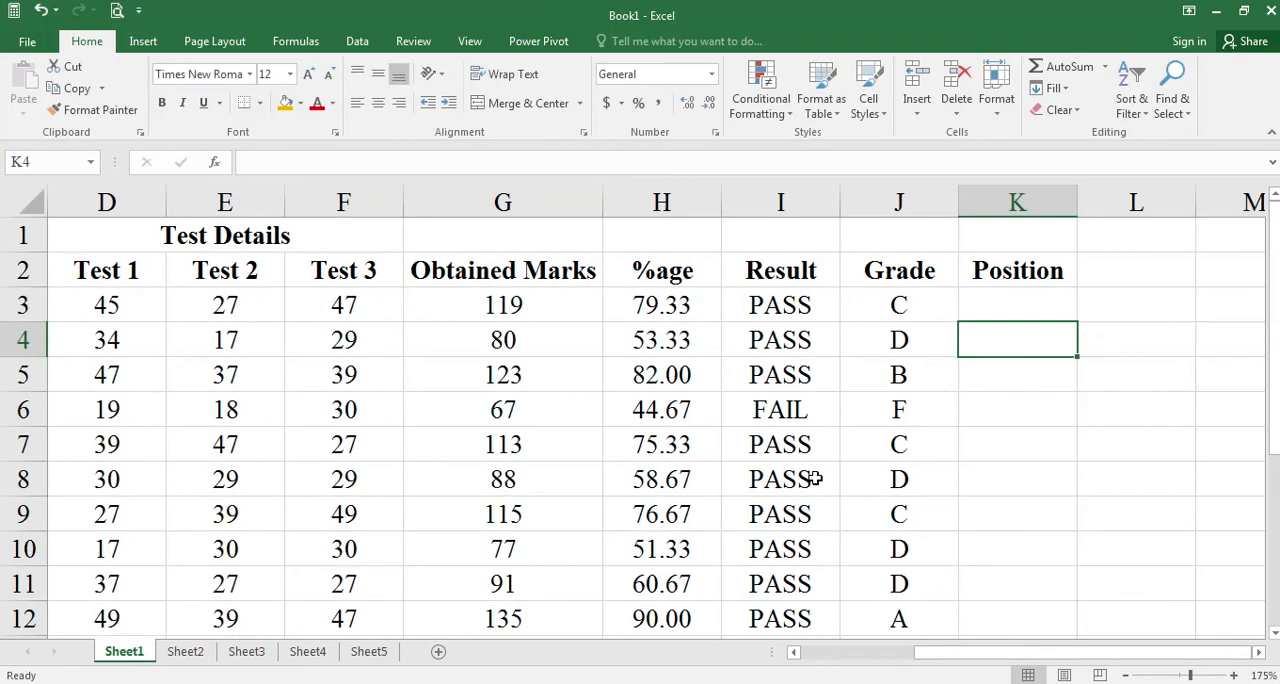
Begin a RANK formula in the first Position cell (K3) with the percentage in H3 as the number argument.
scroll(1041, 445, up, 5)
scroll(1041, 445, up, 1)
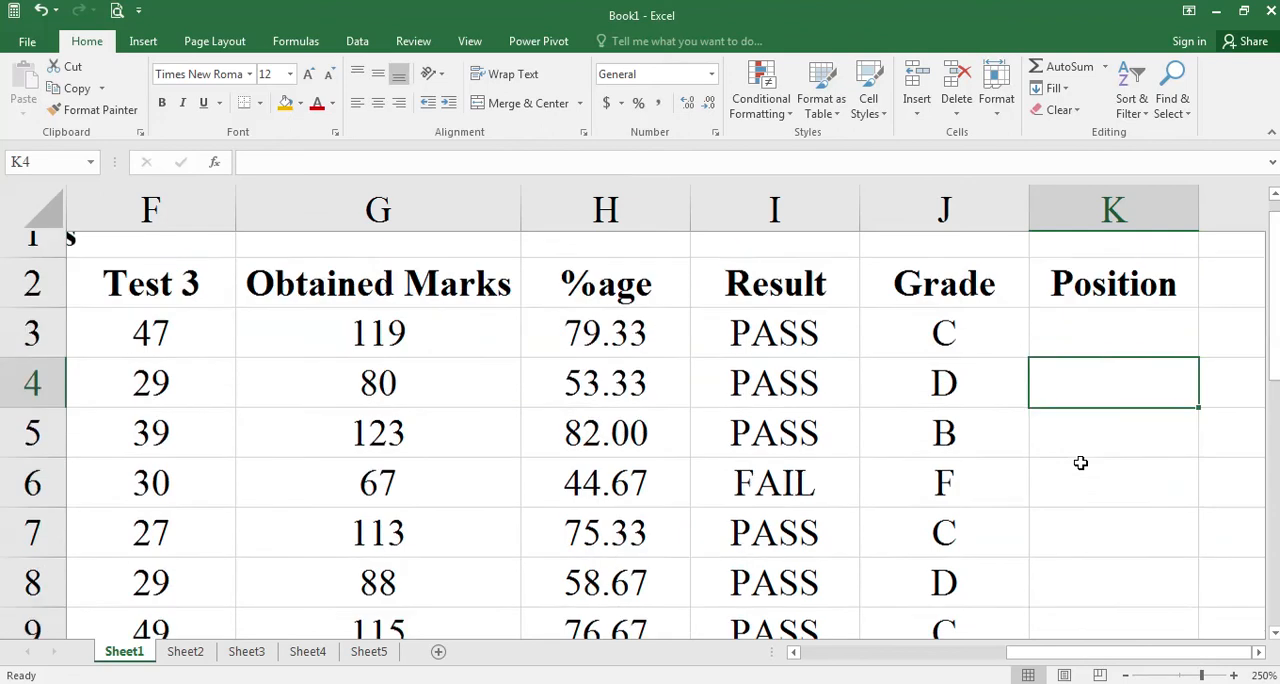
click(1131, 369)
click(1258, 652)
click(1258, 652)
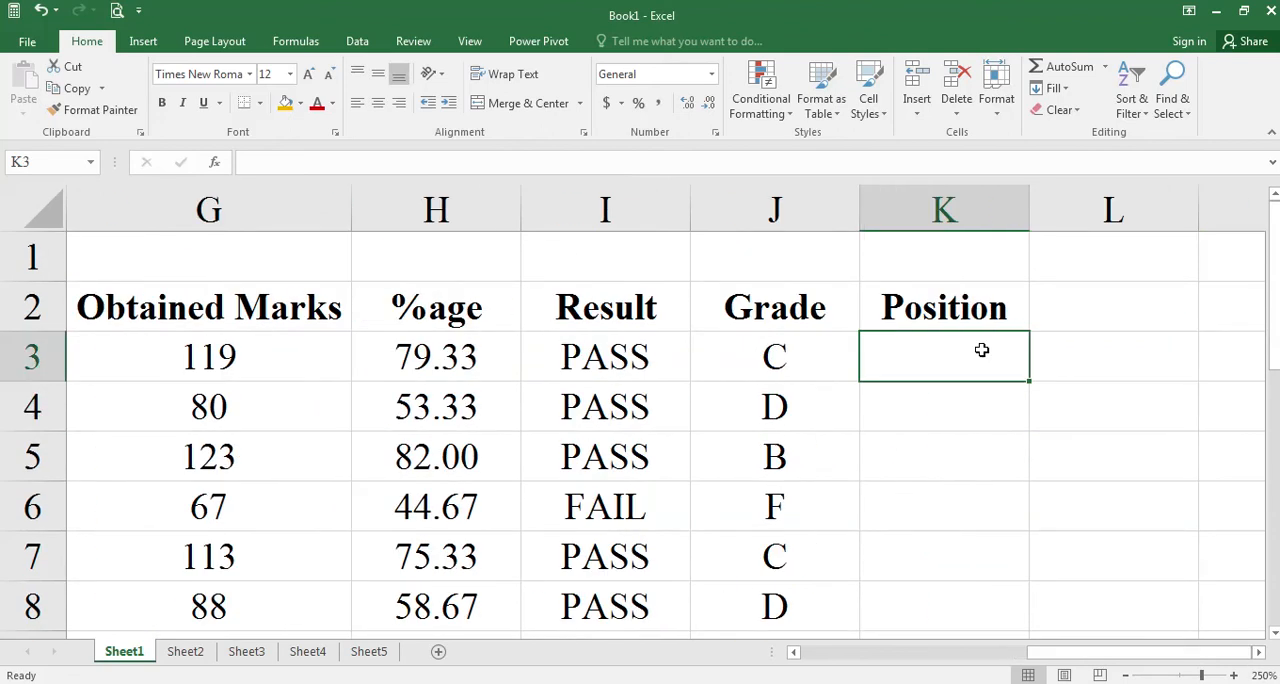
text(=rank)
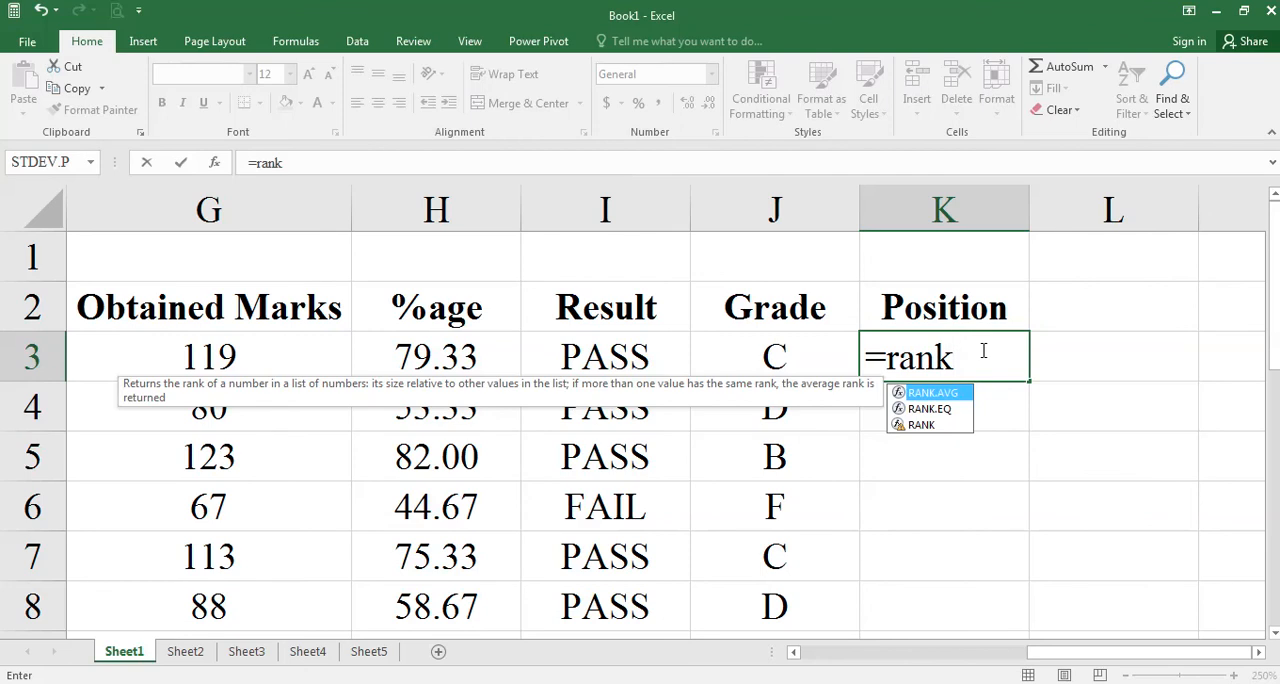
text(()
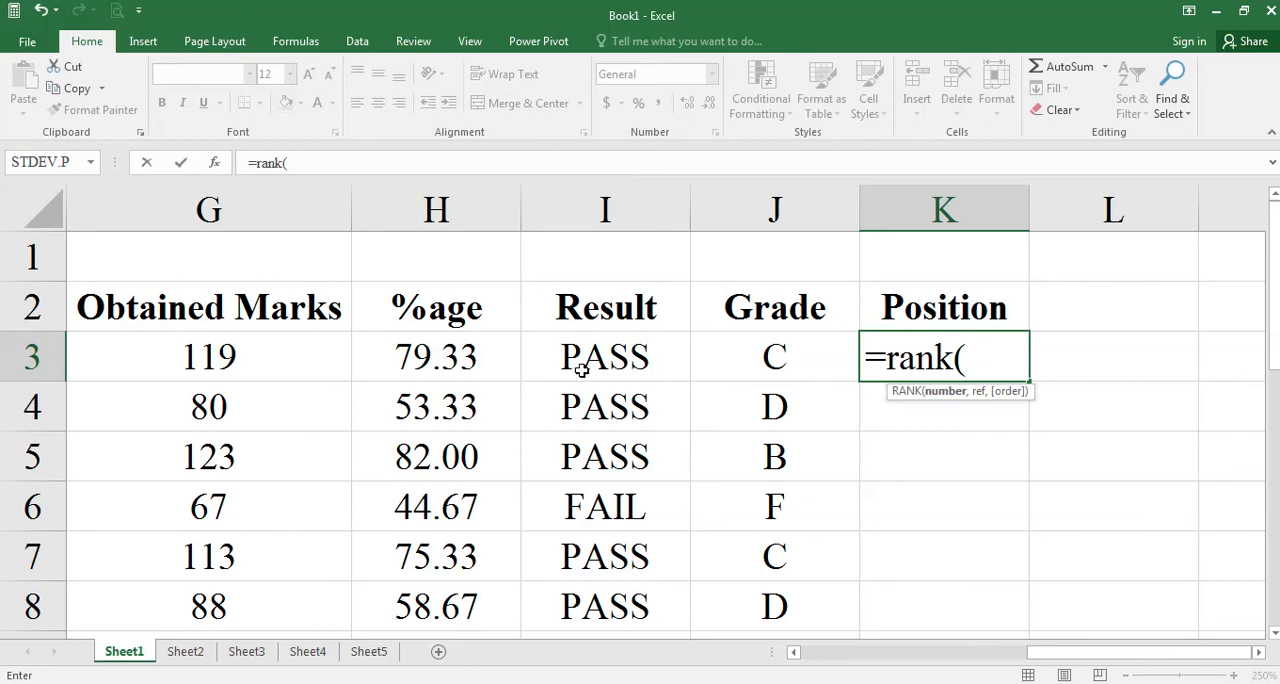
click(479, 357)
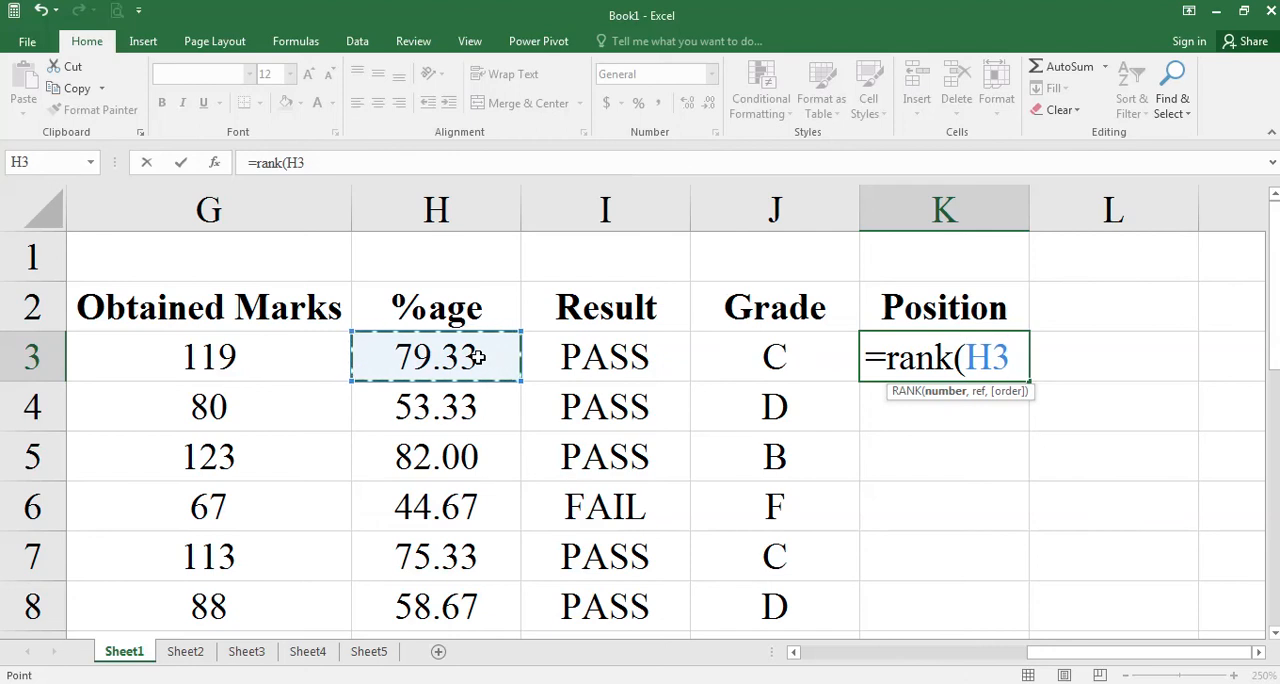
text(,)
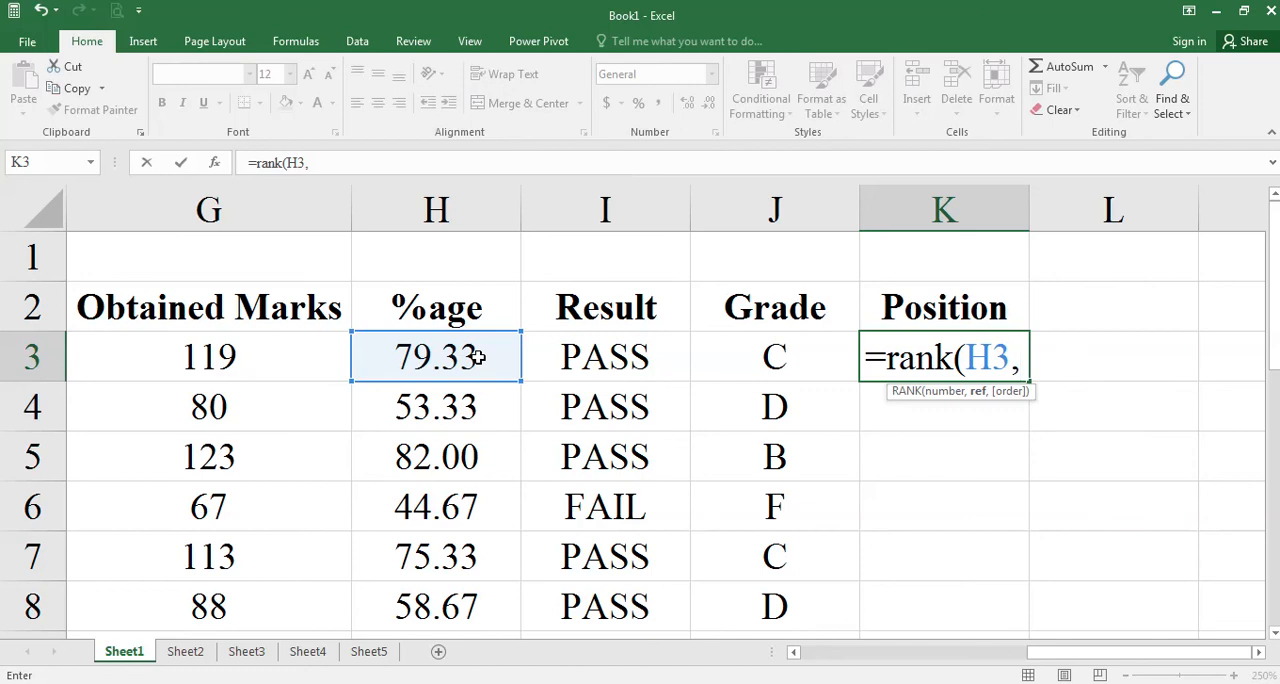
click(479, 357)
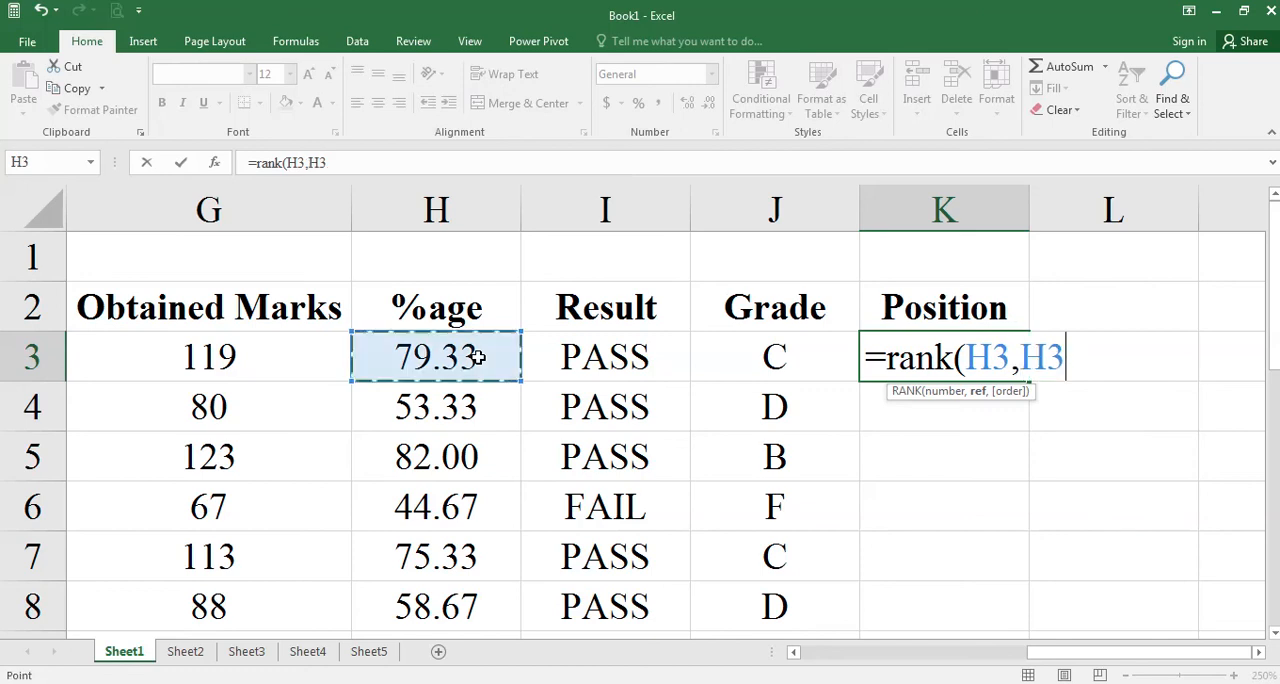
scroll(478, 370, down, 4)
scroll(478, 380, up, 1)
shift+click(489, 356)
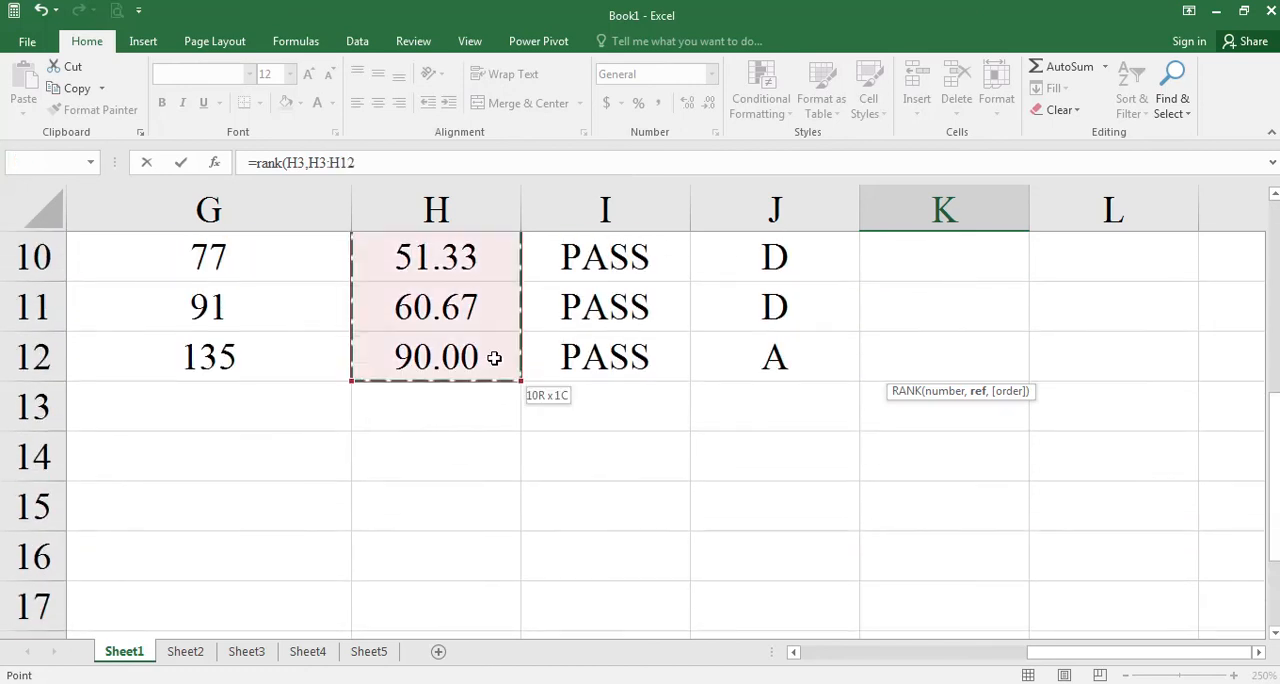
scroll(517, 396, up, 3)
Complete the K3 RANK formula with the %age range H3:H12 as reference and 1 (ascending) as order, and enter it.
click(491, 366)
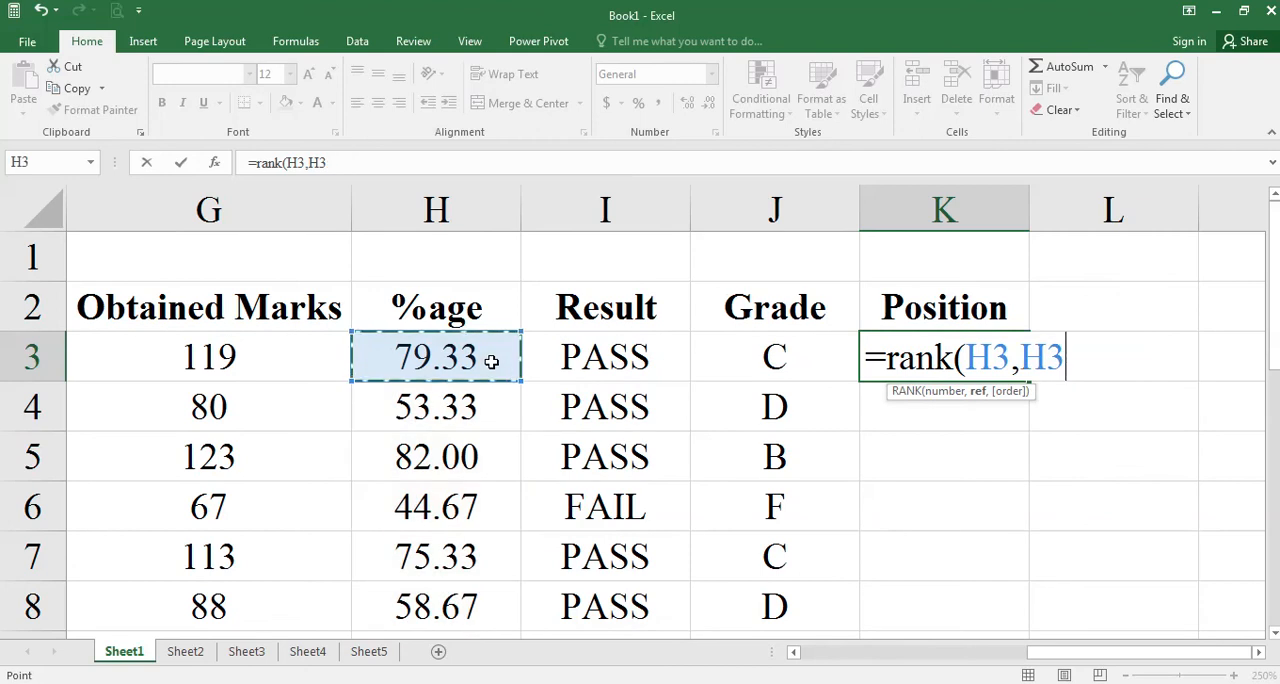
scroll(491, 362, down, 3)
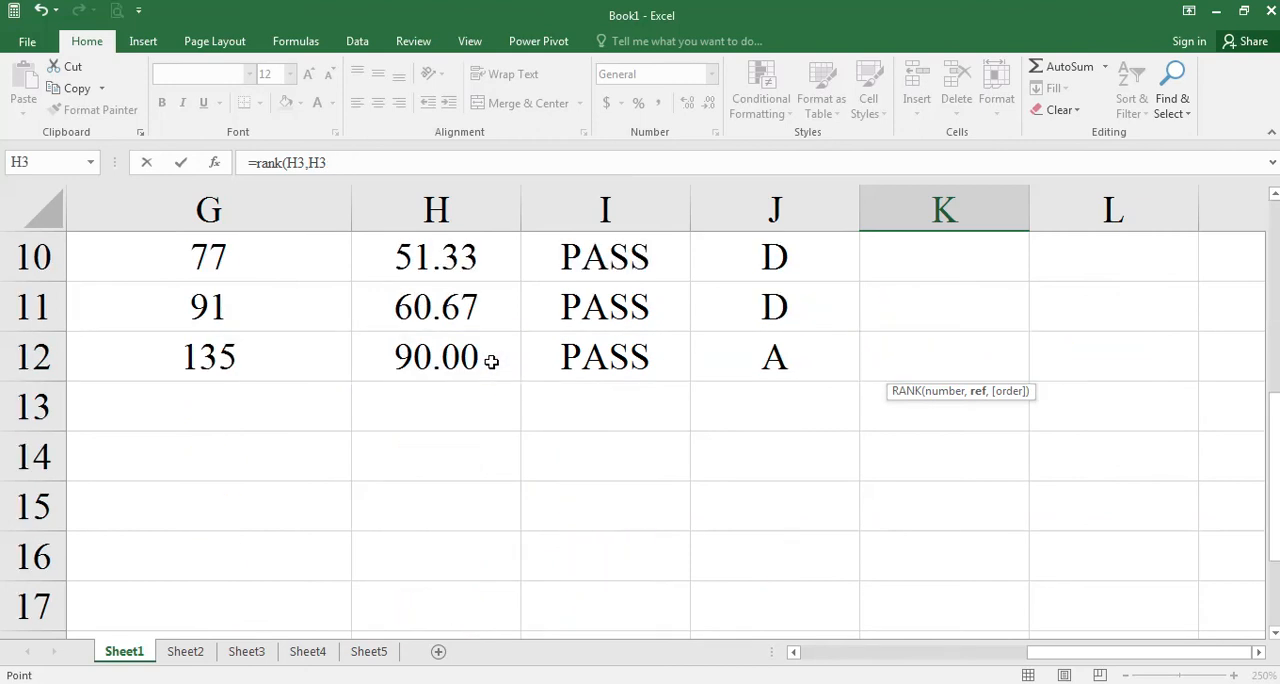
shift+click(491, 362)
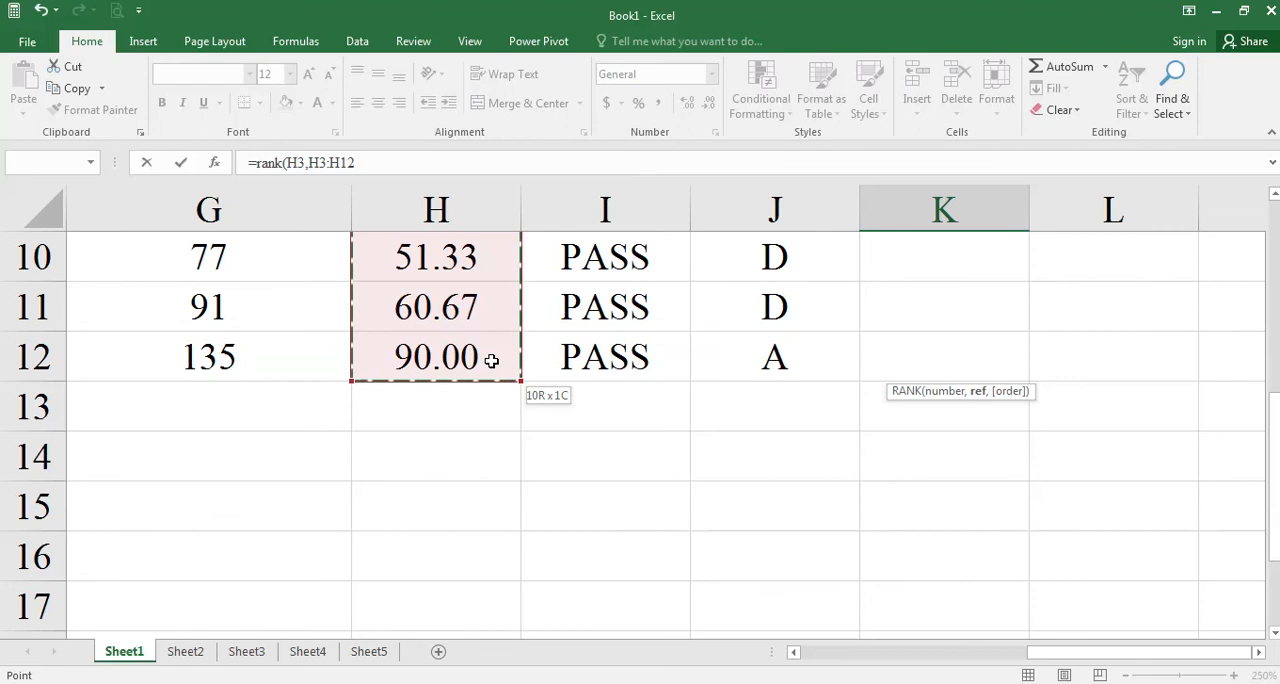
scroll(488, 362, up, 3)
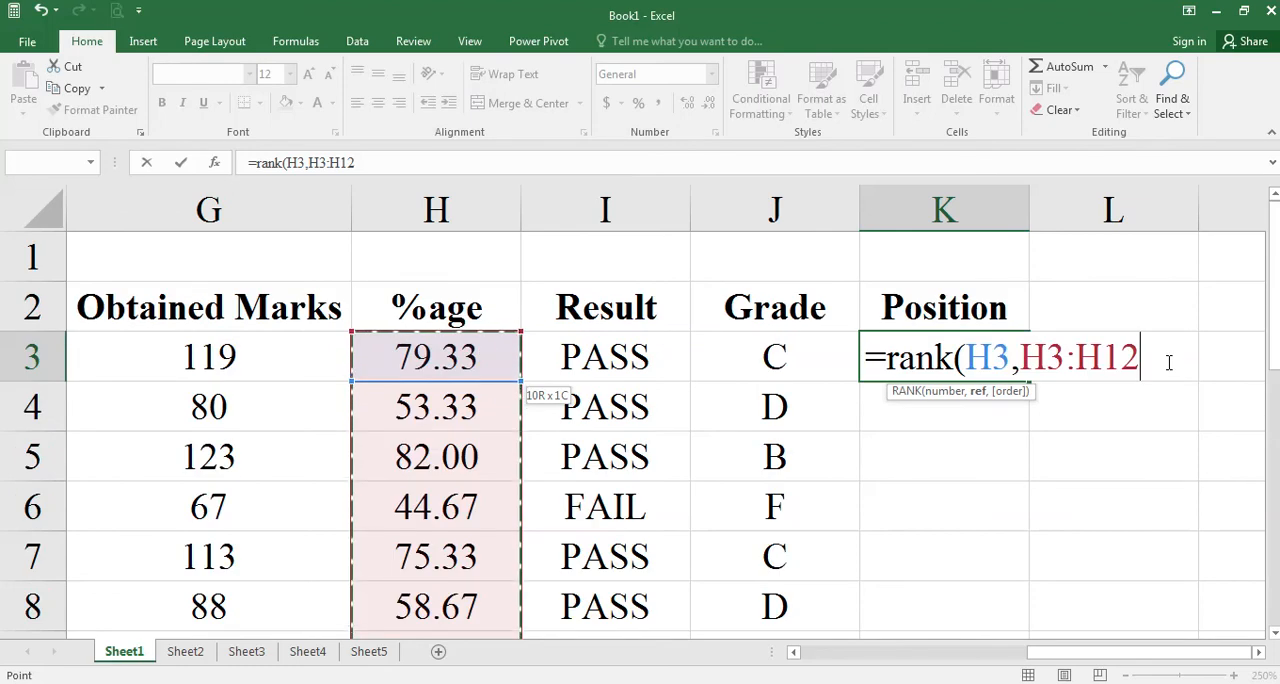
text(,)
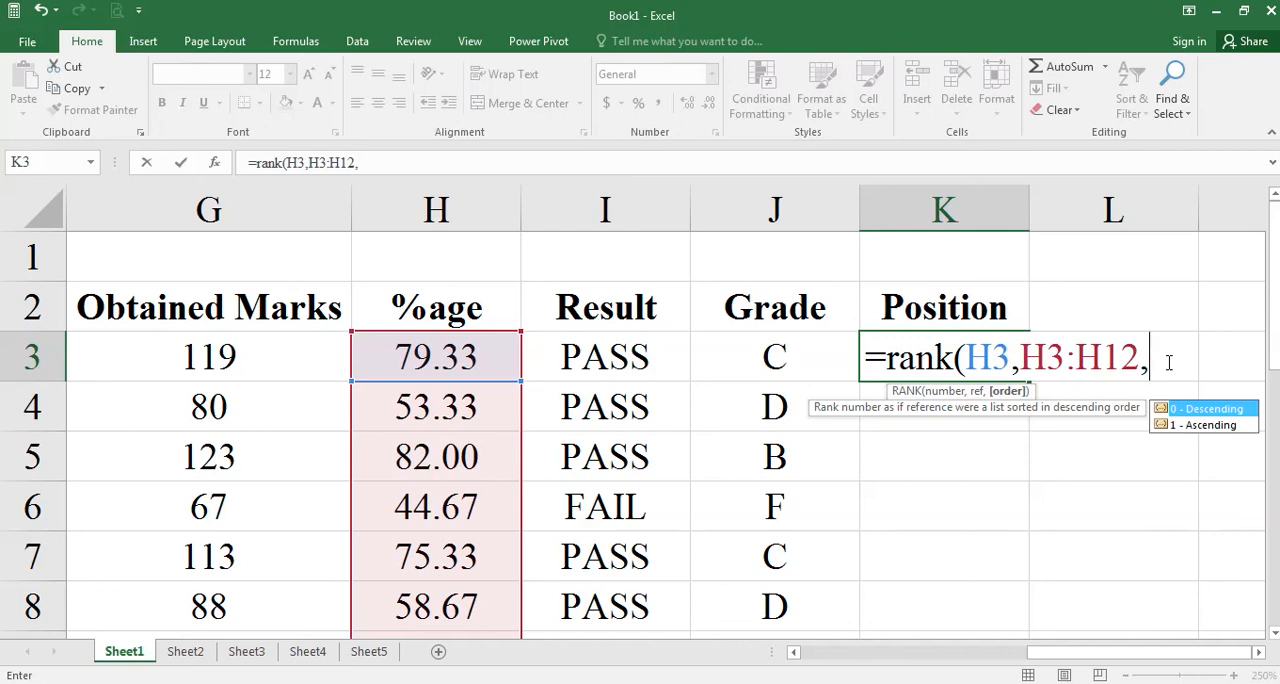
text(1))
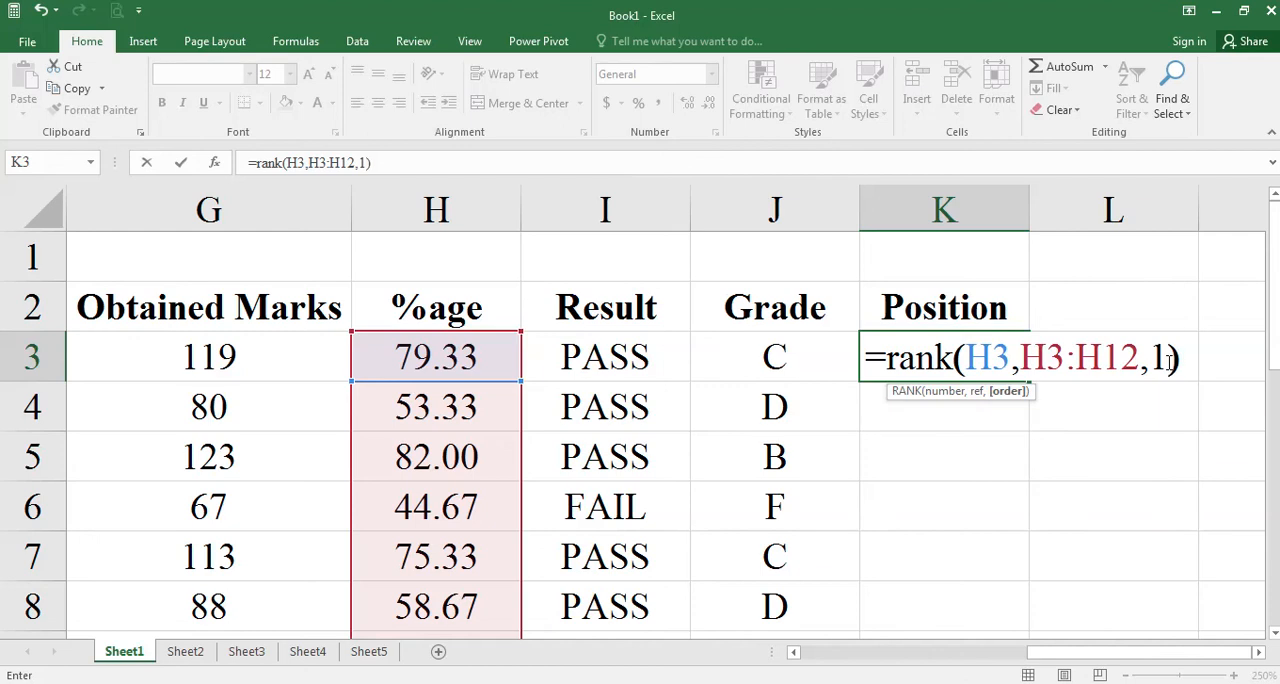
key(Return)
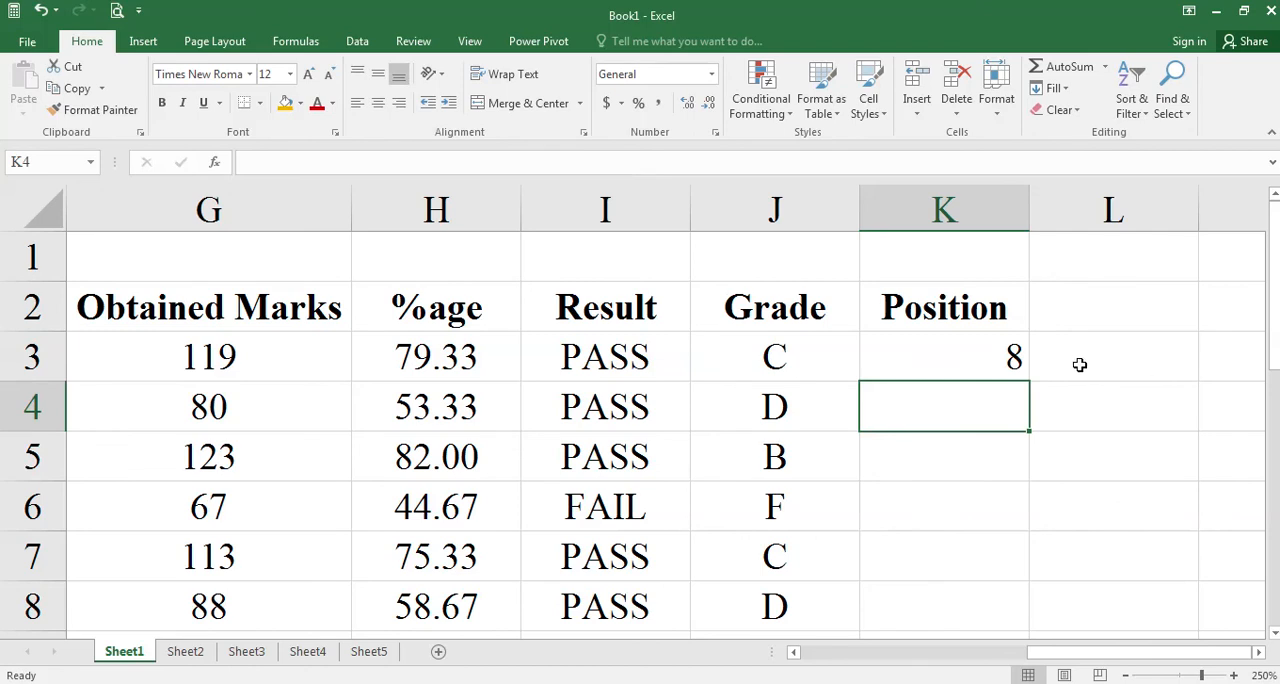
Change the order argument of the K3 RANK formula to 0 (descending).
click(1016, 374)
key(F2)
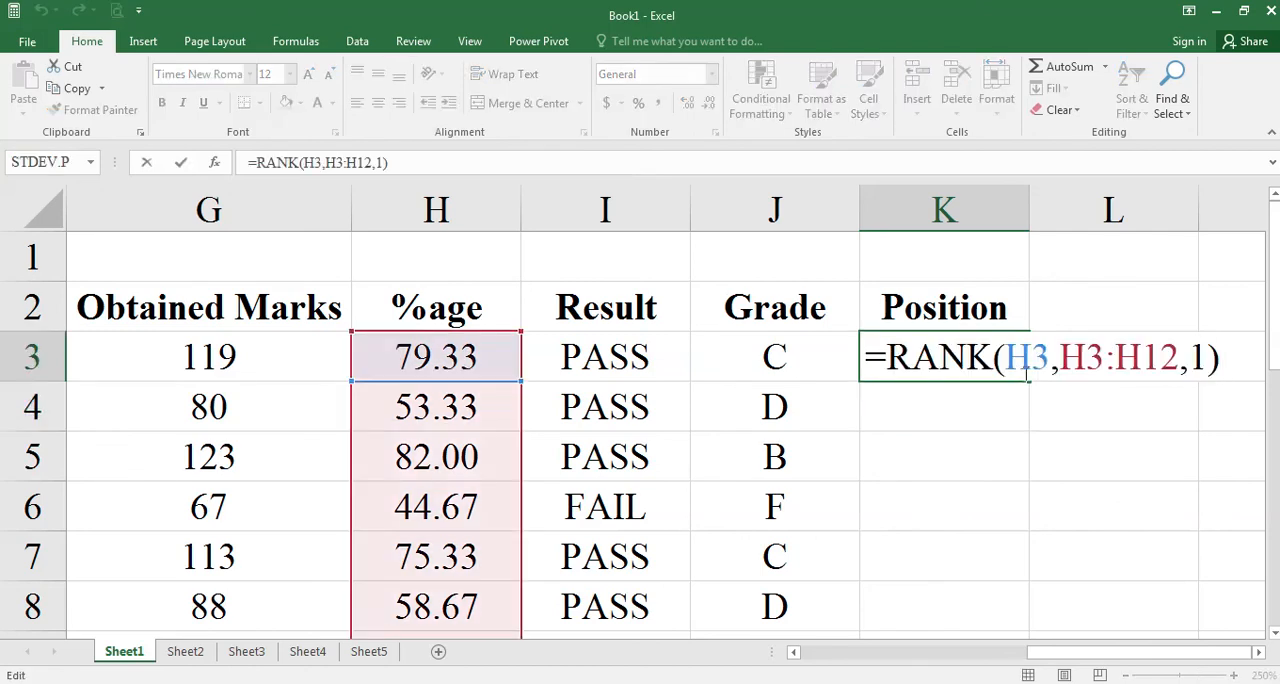
key(Left)
key(BackSpace)
text(0)
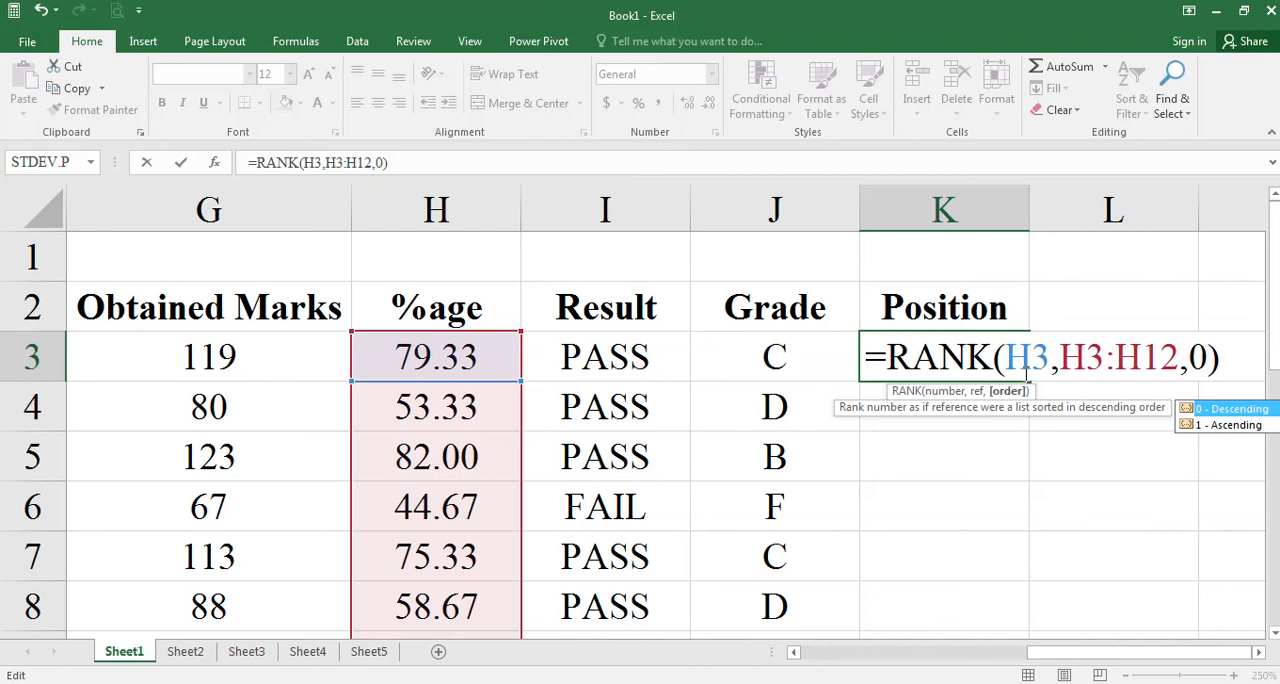
key(Return)
Center the contents of the Position column (K).
click(1010, 372)
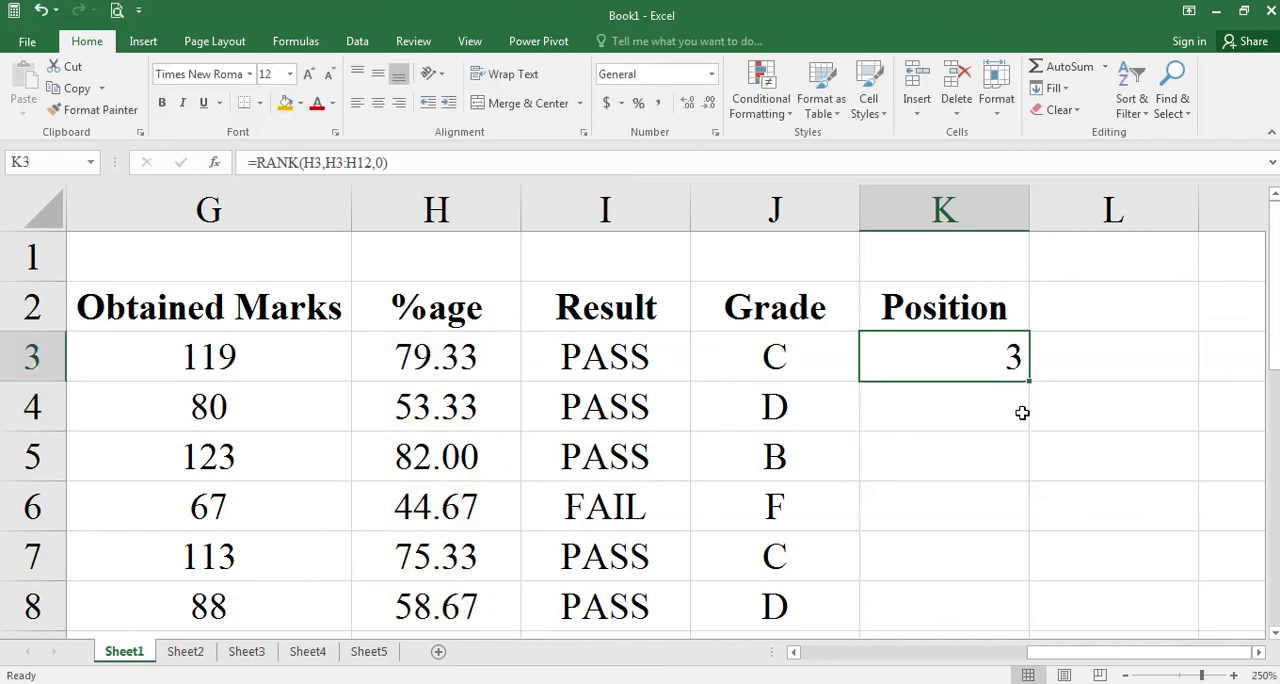
click(943, 210)
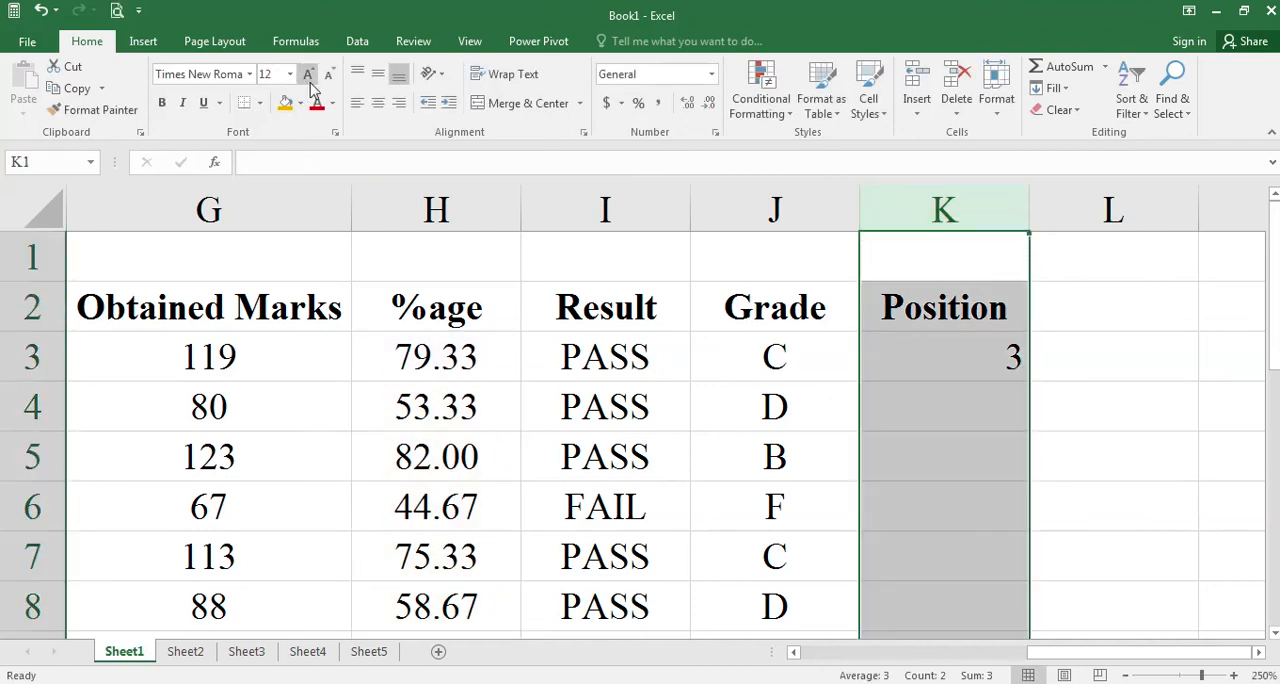
click(378, 104)
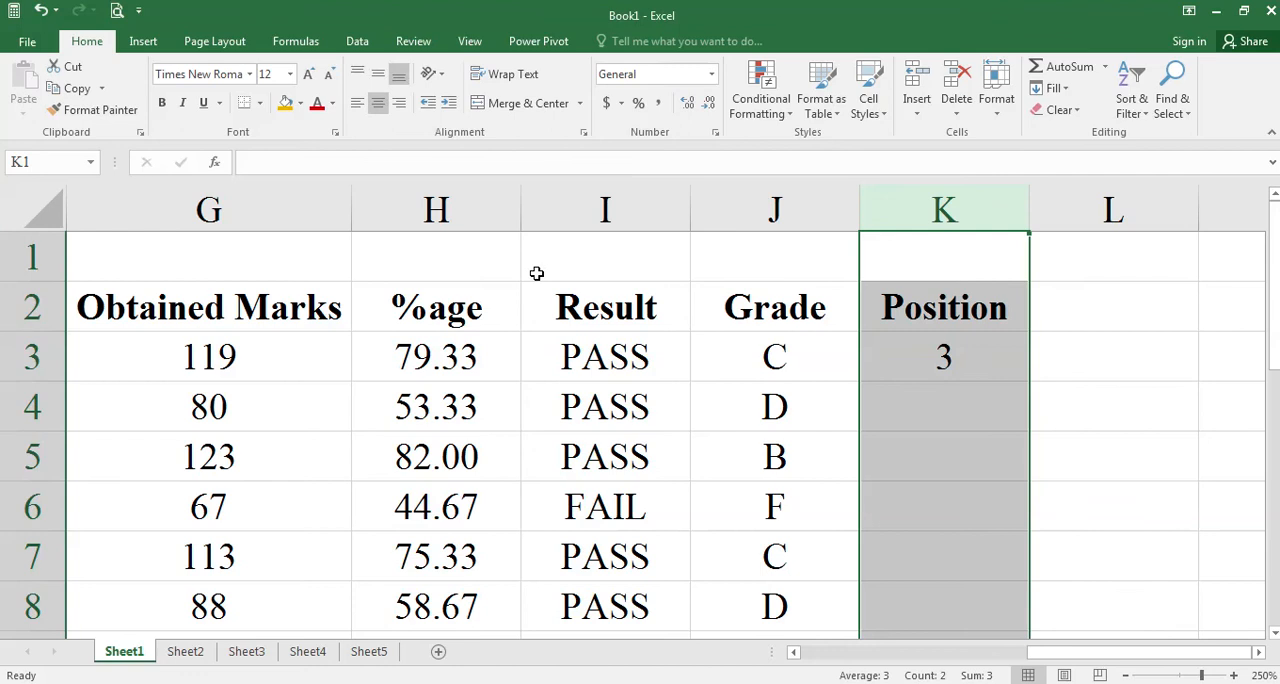